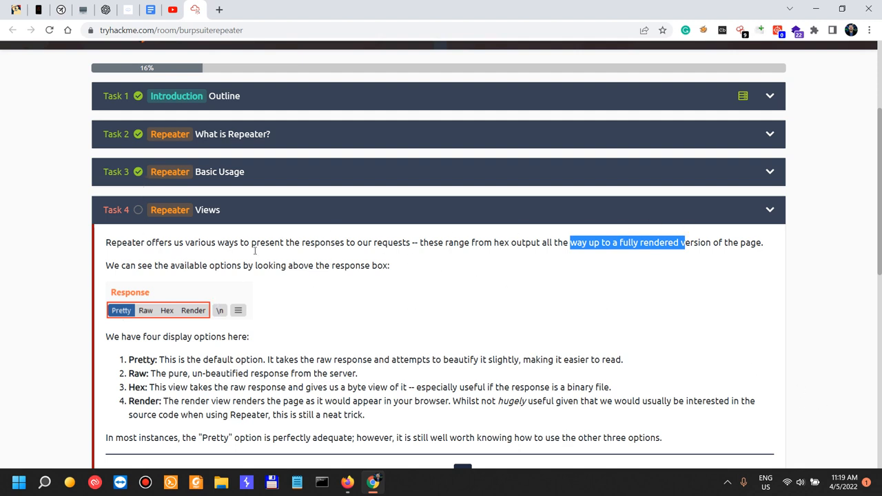
- Read the Task 4 introduction on the ways Repeater can present responses and its four display options
left_click_drag(109, 261, 389, 268)
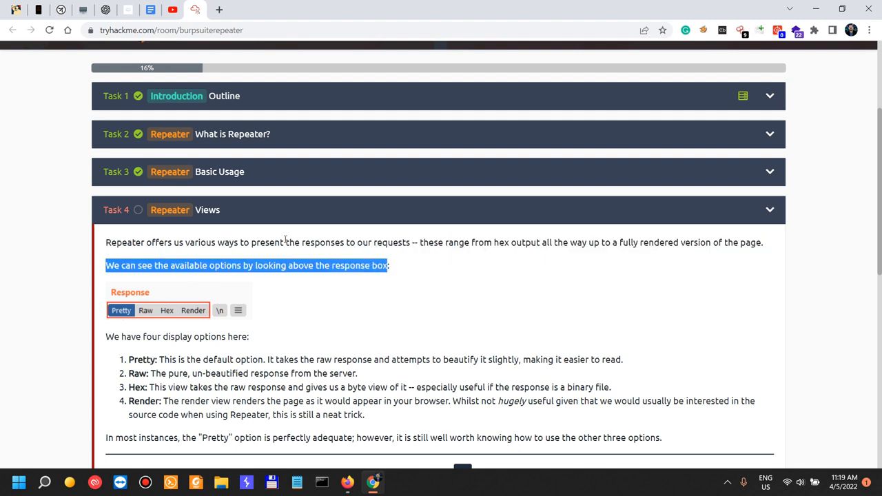
left_click_drag(252, 242, 377, 244)
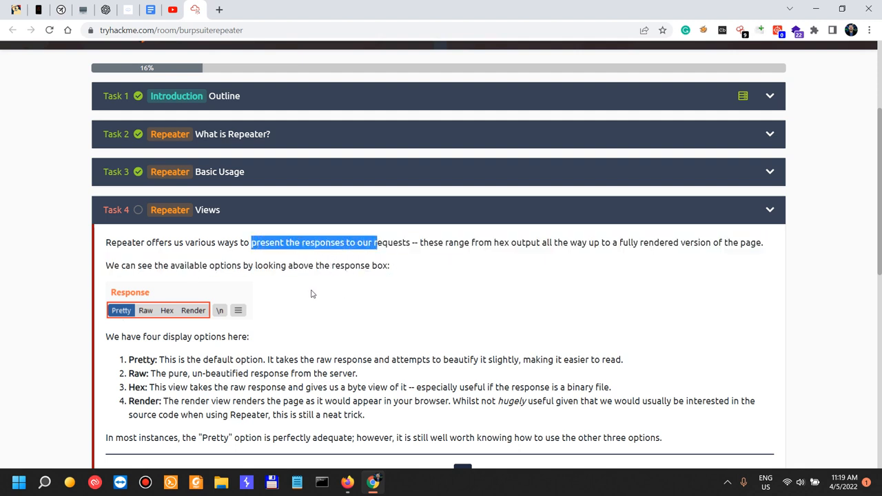
left_click_drag(123, 262, 294, 265)
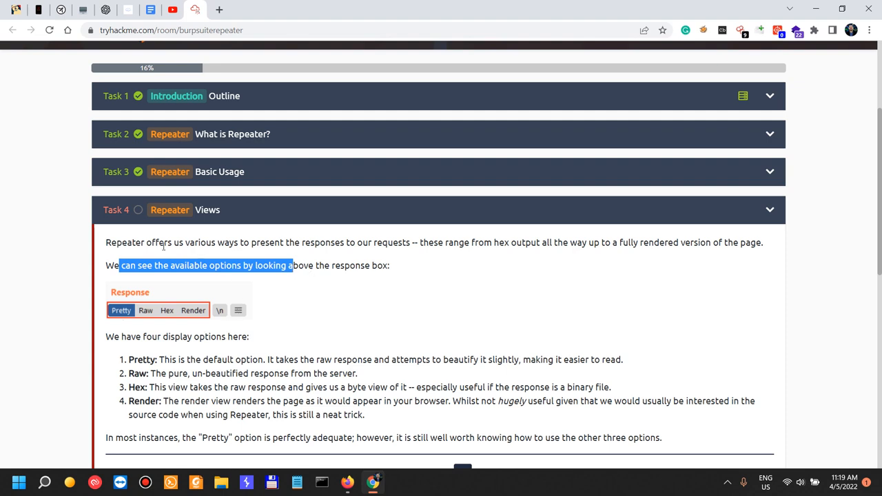
scroll(248, 258, "down", 2)
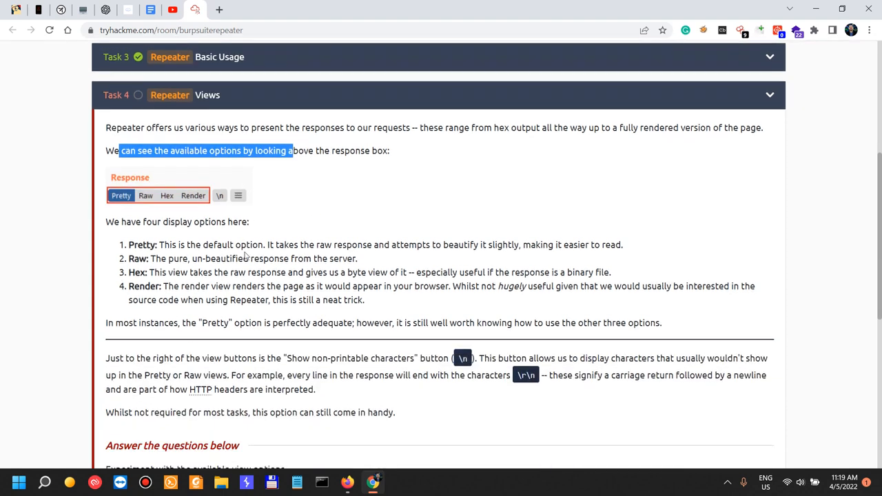
left_click_drag(106, 222, 209, 222)
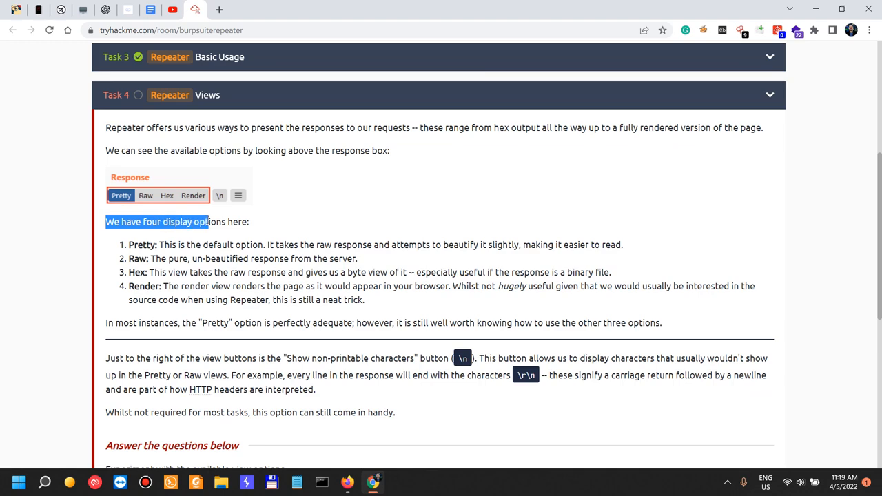
left_click(239, 225)
- Launch Burp Suite Professional and start a temporary project
left_click(252, 485)
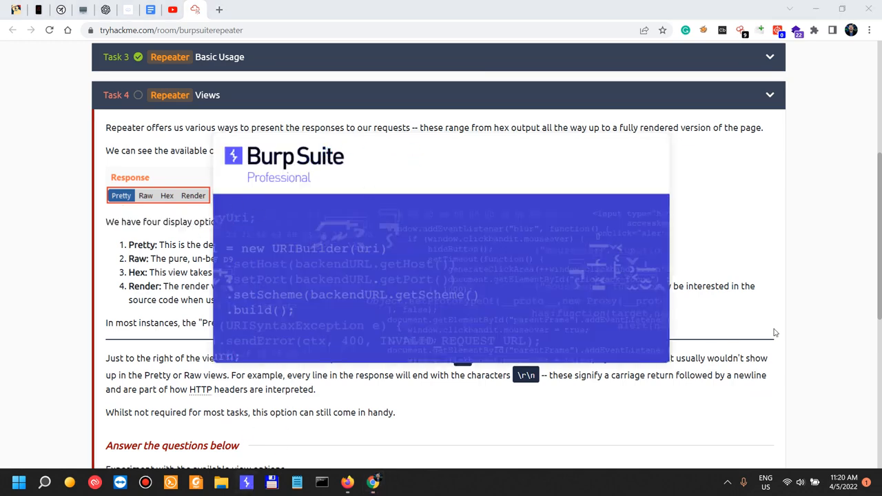
scroll(771, 197, "up", 4)
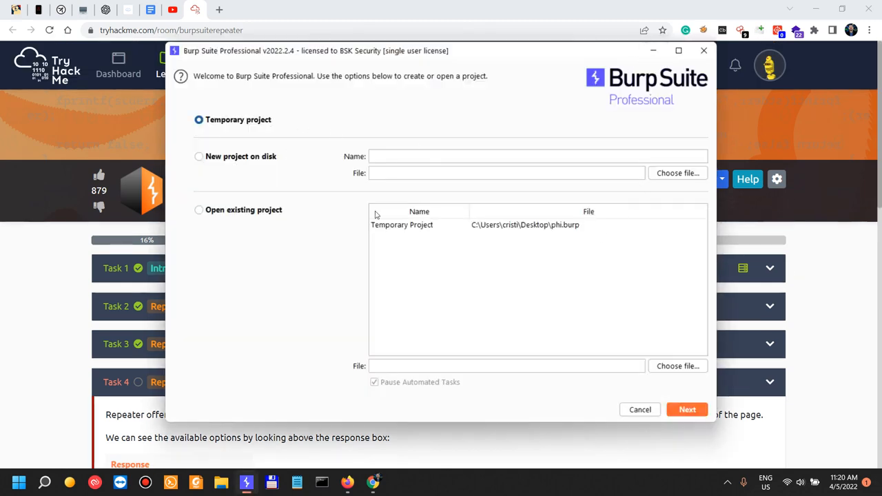
left_click(688, 411)
left_click(680, 410)
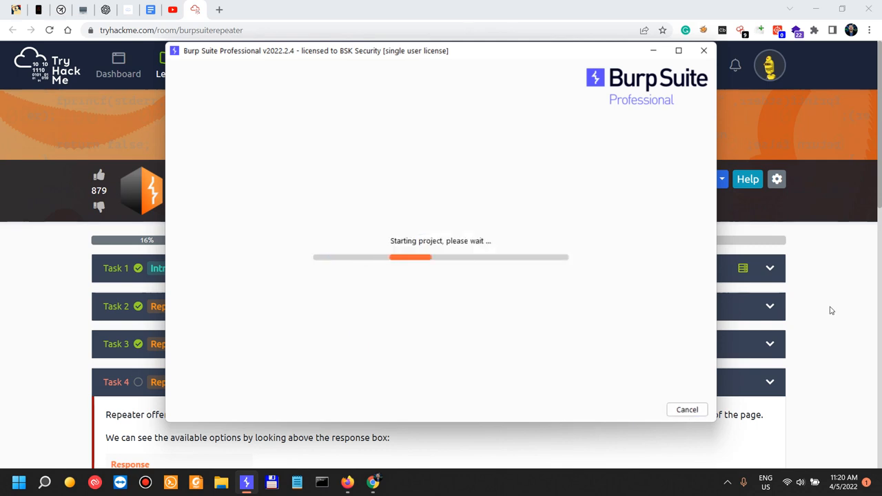
- Launch Firefox and minimize the Burp Suite window to return to the TryHackMe room
left_click(347, 482)
left_click(348, 482)
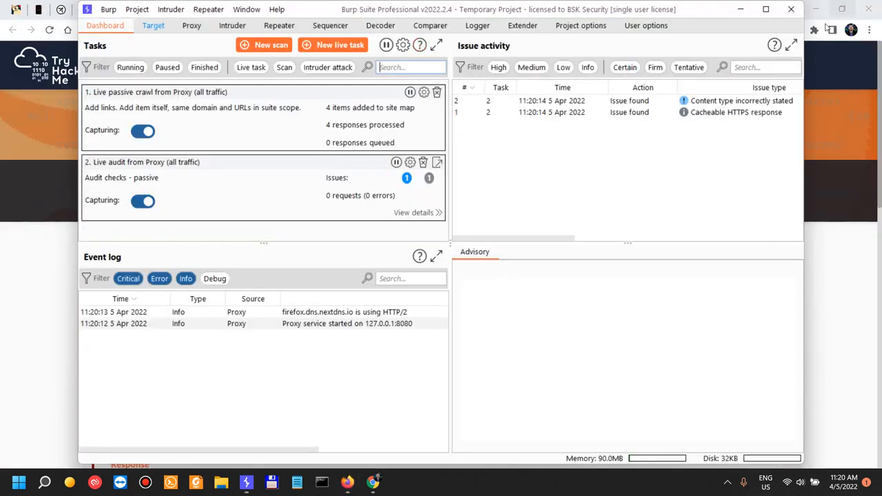
left_click(766, 9)
left_click(816, 9)
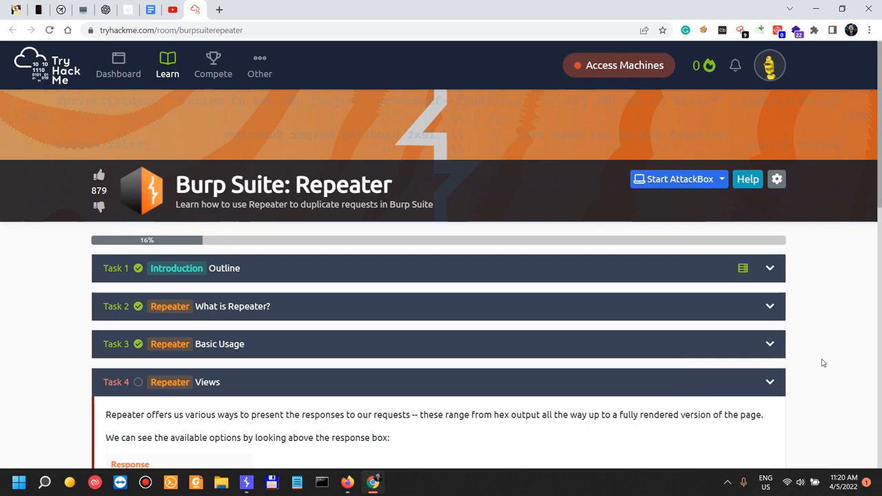
- Start the target machine from the Task 1 Outline section and collapse that section
scroll(823, 331, "down", 2)
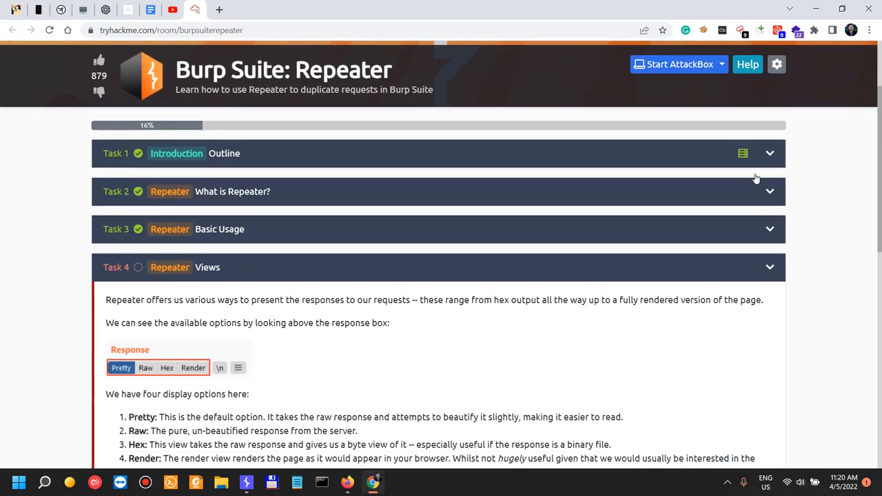
left_click(770, 155)
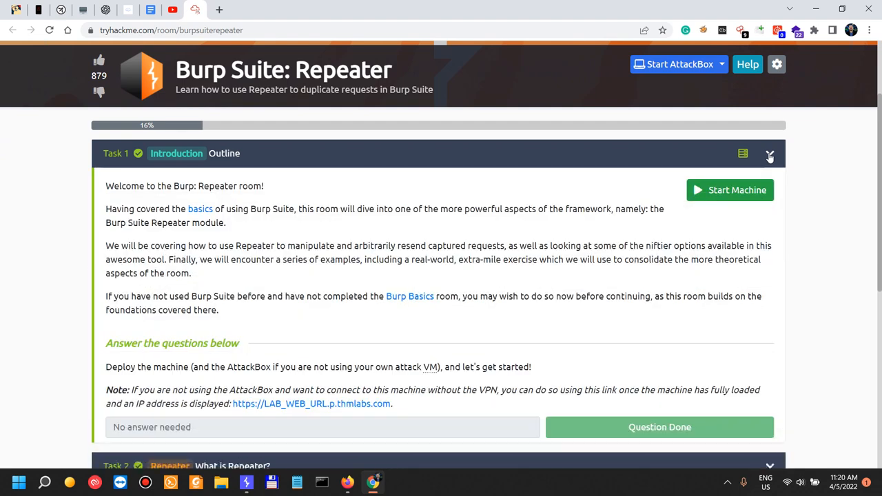
left_click(739, 191)
left_click(768, 153)
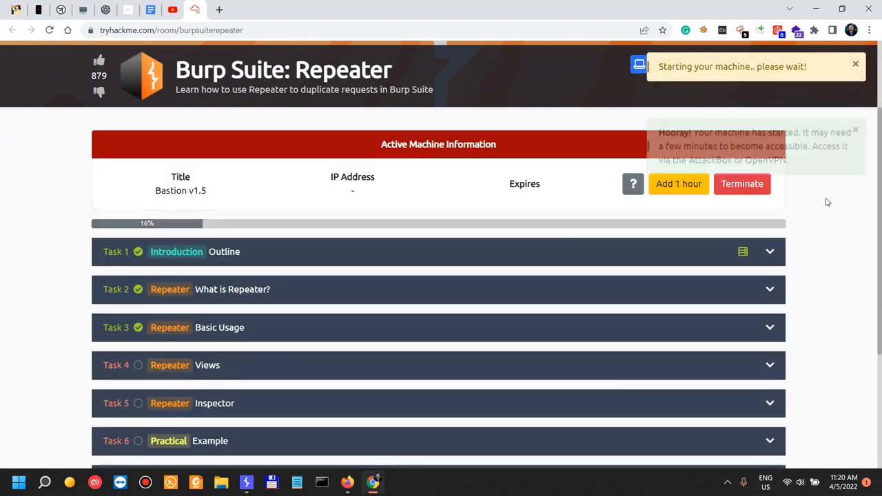
- Expand the Task 4 Views section and read the start of the Pretty option's description
scroll(828, 204, "down", 3)
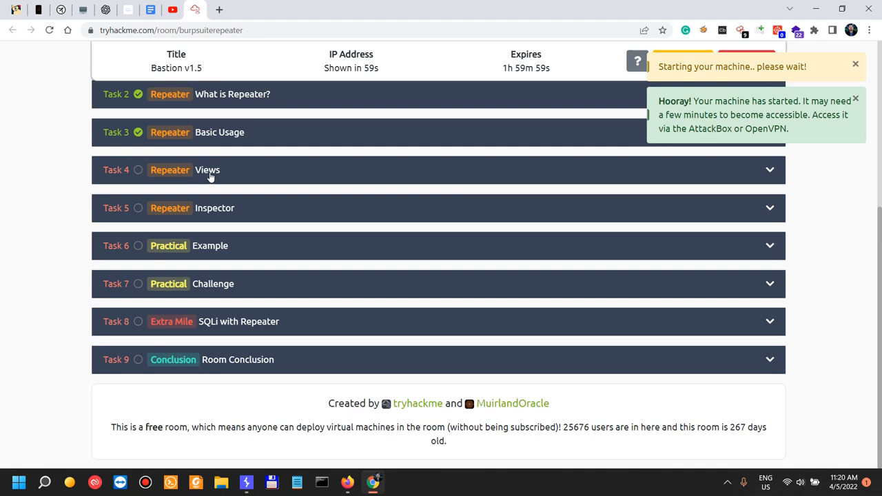
left_click(213, 173)
scroll(310, 246, "down", 1)
left_click_drag(138, 262, 237, 260)
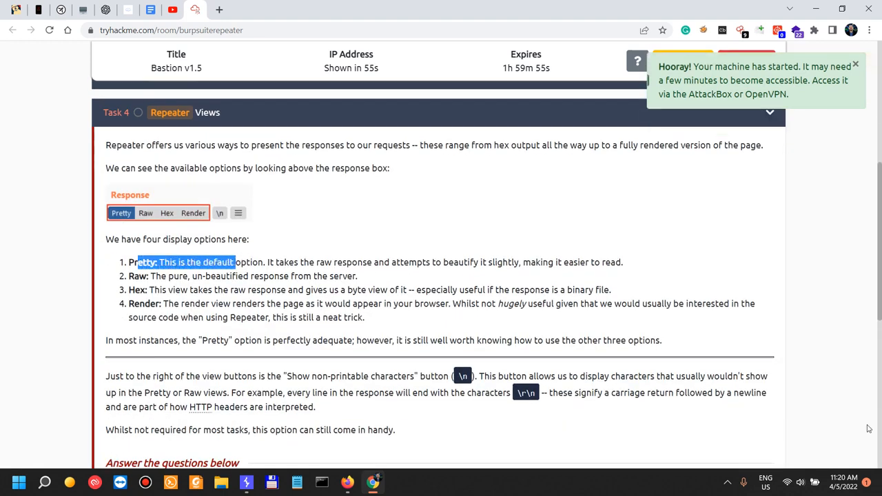
- Switch to the Firefox private window and connect OpenVPN Connect using the THM profile
left_click(816, 9)
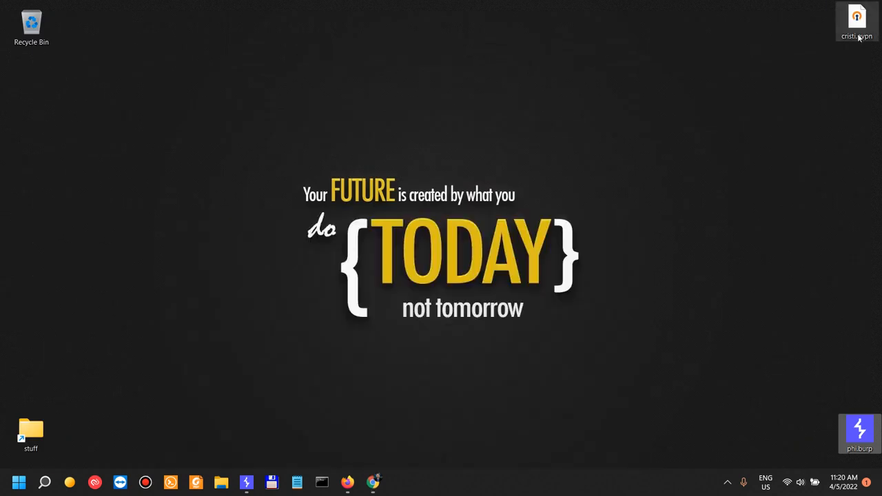
left_click(347, 482)
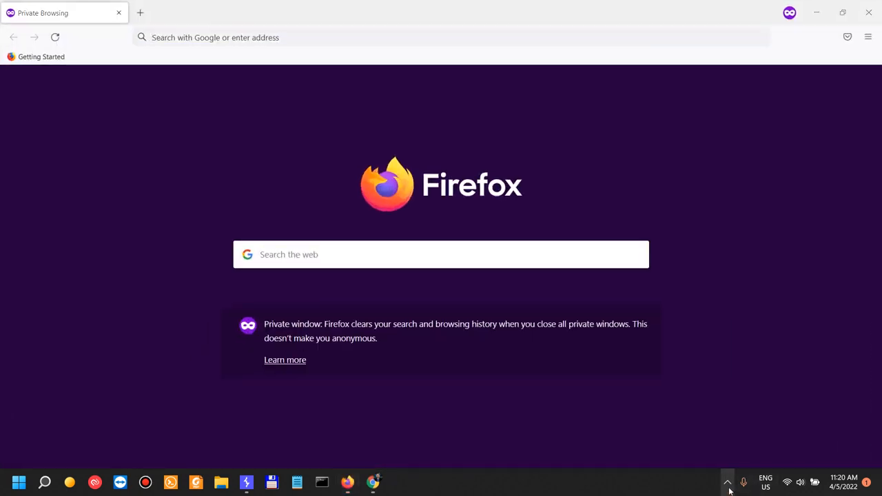
left_click(729, 483)
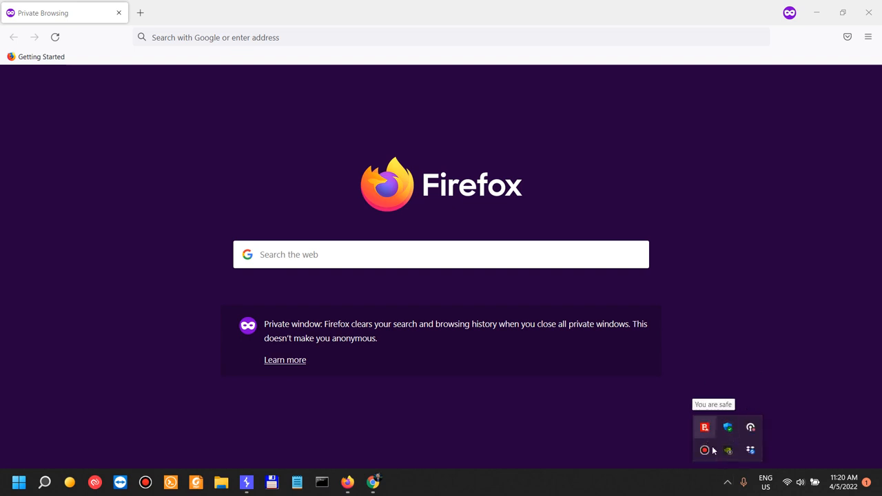
right_click(750, 428)
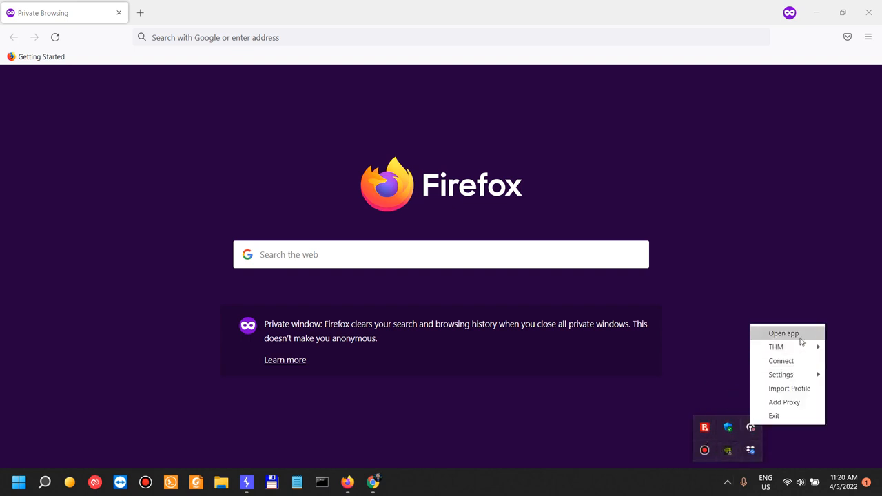
mouse_move(824, 349)
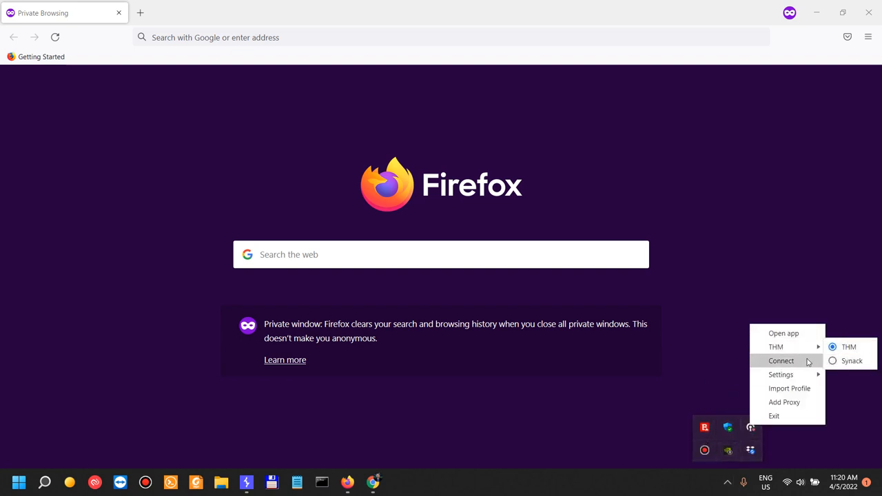
left_click(807, 361)
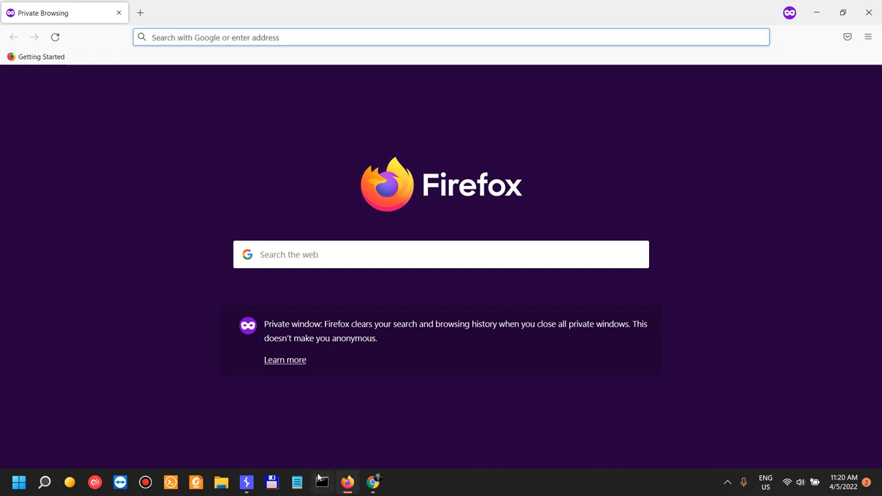
- Switch back to the TryHackMe room in Chrome and check the active machine's IP address field
left_click(373, 482)
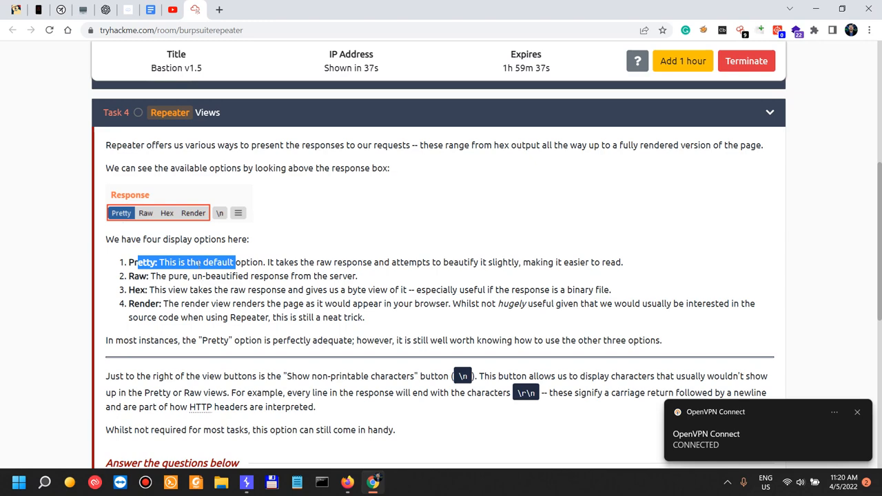
scroll(487, 237, "up", 5)
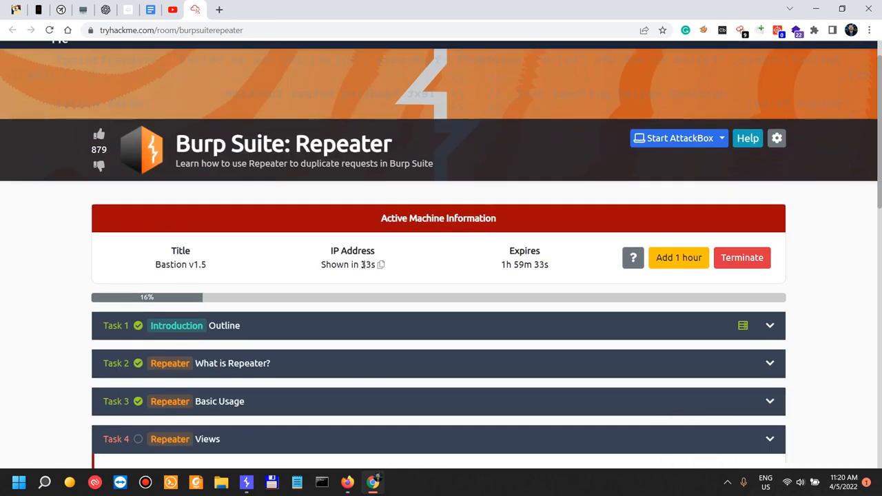
scroll(386, 265, "down", 3)
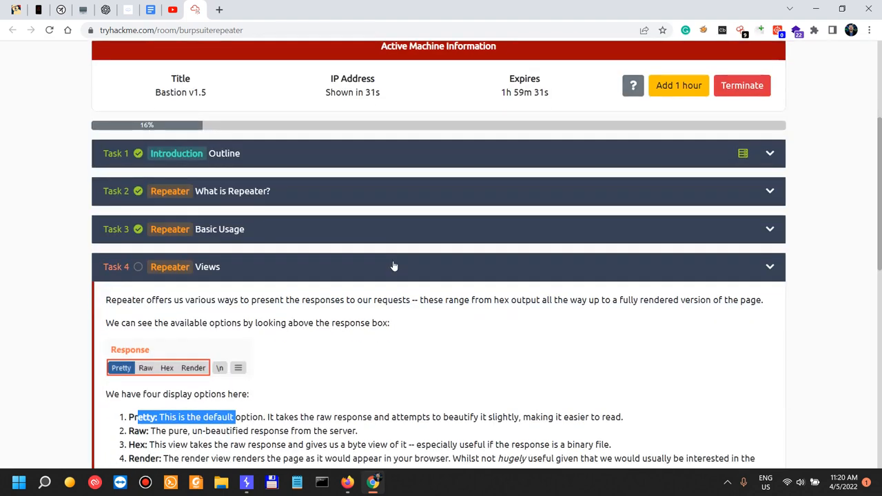
scroll(393, 255, "up", 2)
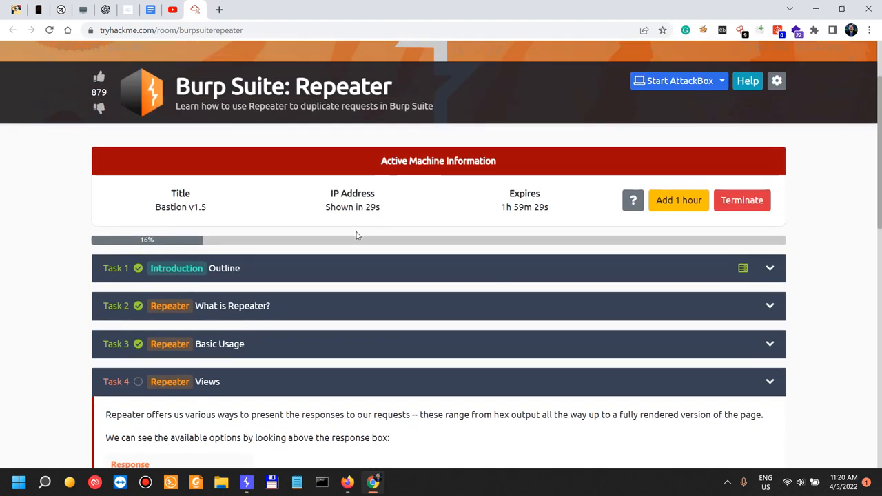
- Read the descriptions of the Pretty and Raw response views in Task 4
scroll(446, 351, "down", 3)
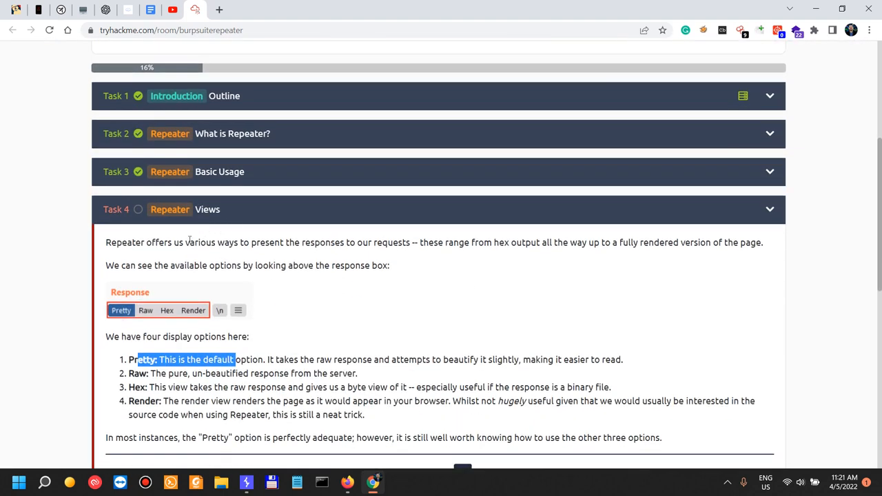
scroll(194, 283, "down", 1)
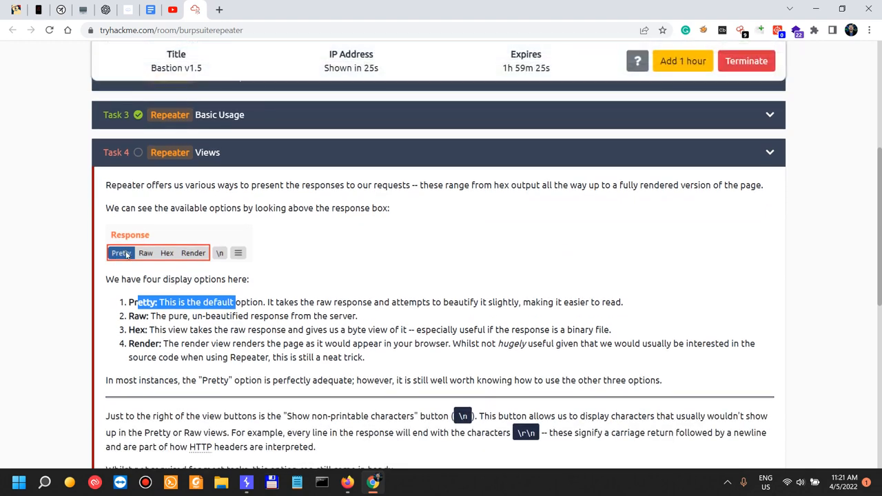
left_click(315, 314)
left_click_drag(332, 304, 480, 305)
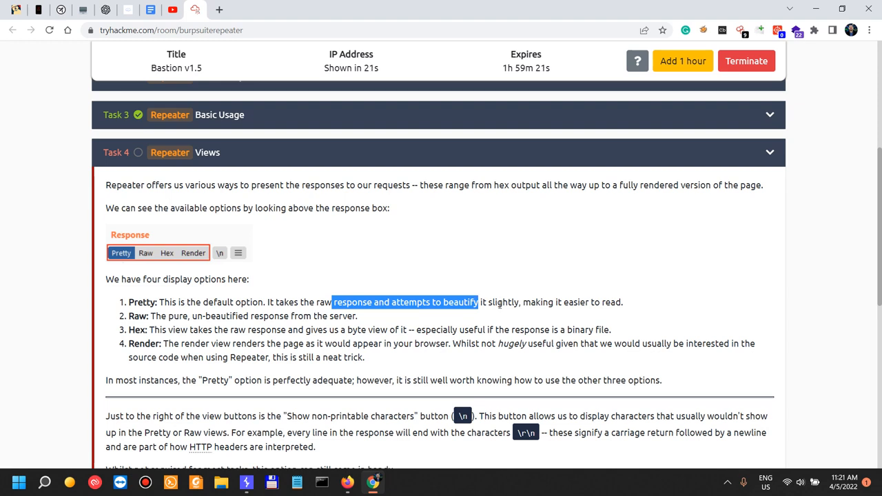
scroll(539, 313, "down", 1)
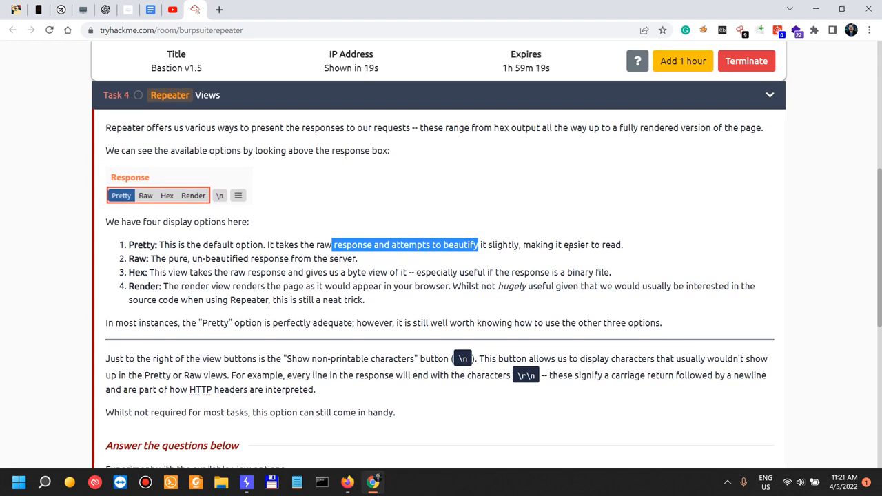
left_click_drag(569, 246, 622, 245)
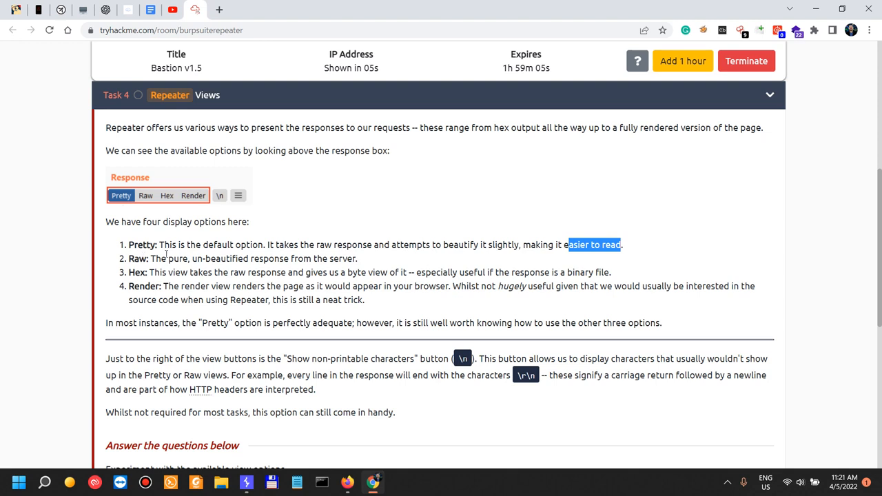
left_click_drag(128, 262, 147, 261)
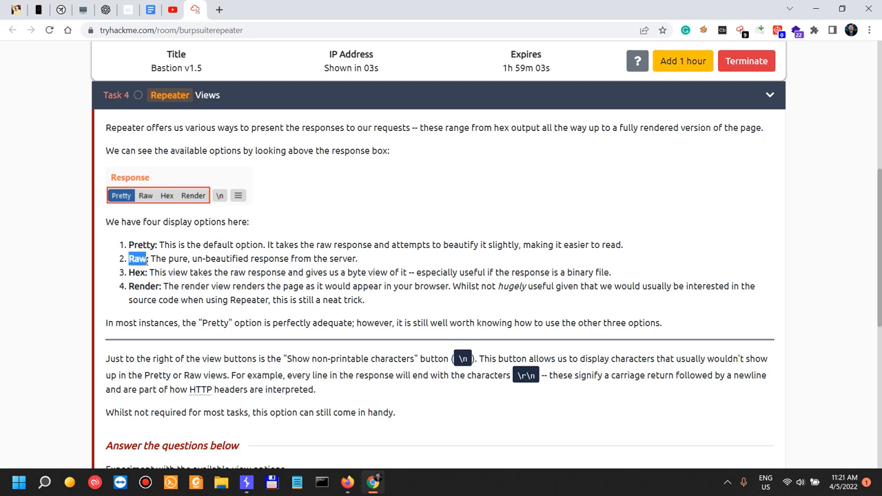
left_click_drag(230, 258, 343, 260)
left_click(360, 263)
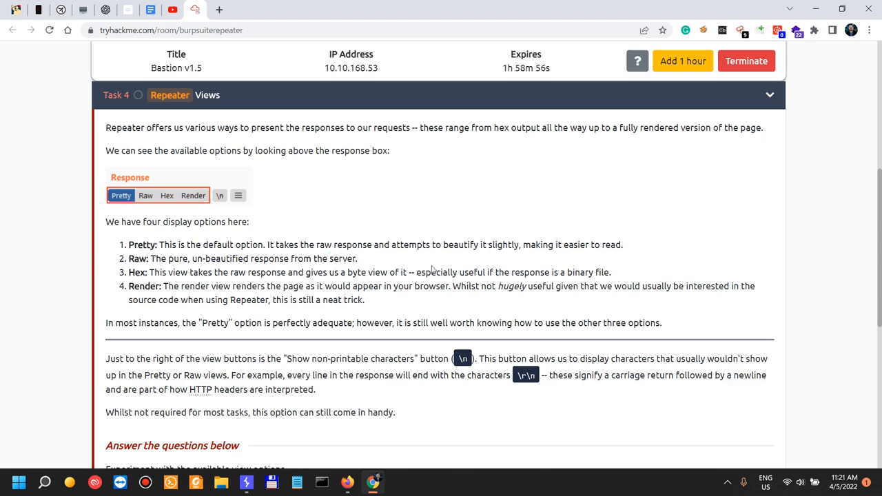
- Check the active machine's IP address and expand the Task 1 Outline section
scroll(423, 268, "up", 5)
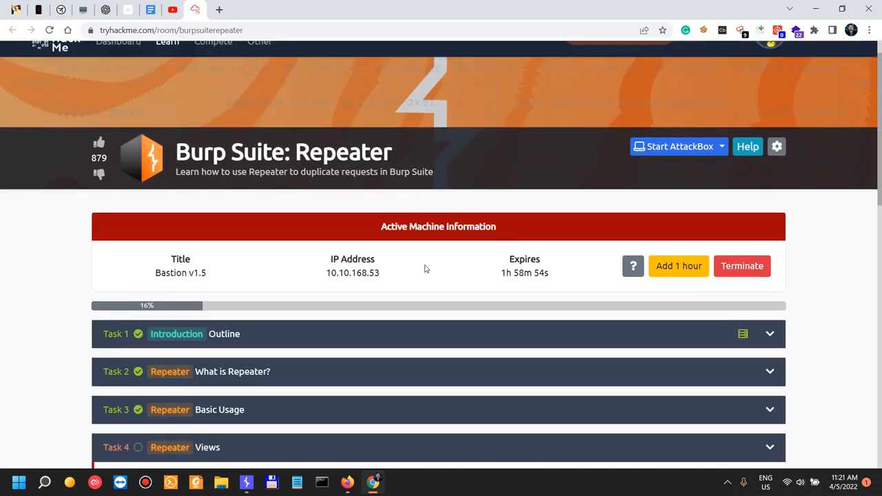
scroll(423, 268, "down", 4)
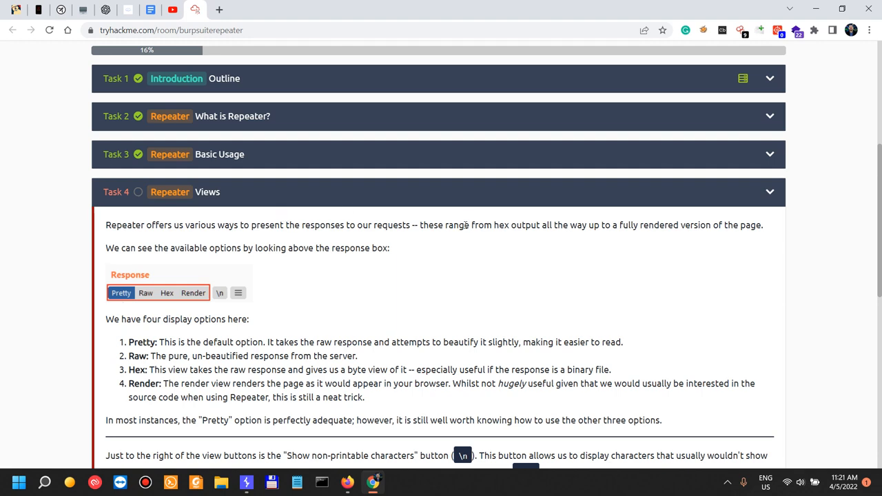
scroll(483, 218, "up", 2)
left_click(769, 195)
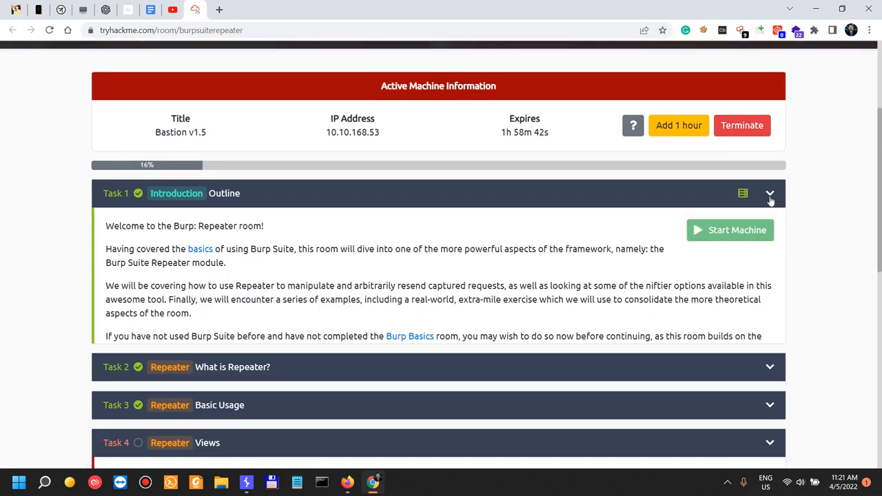
- Copy the machine's thmlabs.com link address from the Task 1 note and reopen the Task 4 Views section
scroll(721, 236, "down", 3)
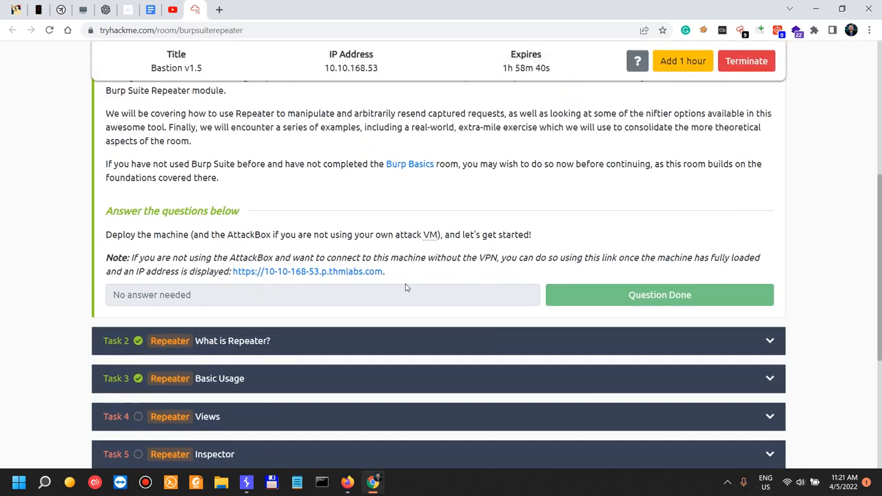
right_click(349, 269)
left_click(400, 339)
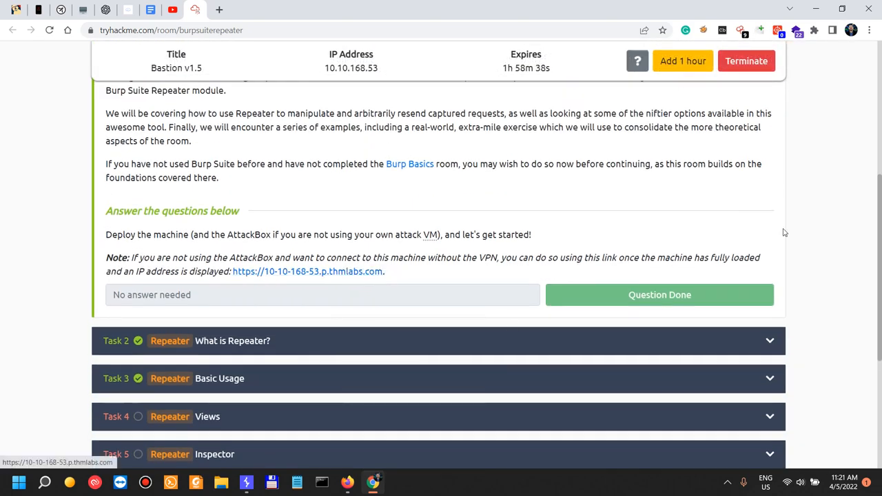
scroll(781, 228, "up", 5)
scroll(732, 315, "down", 7)
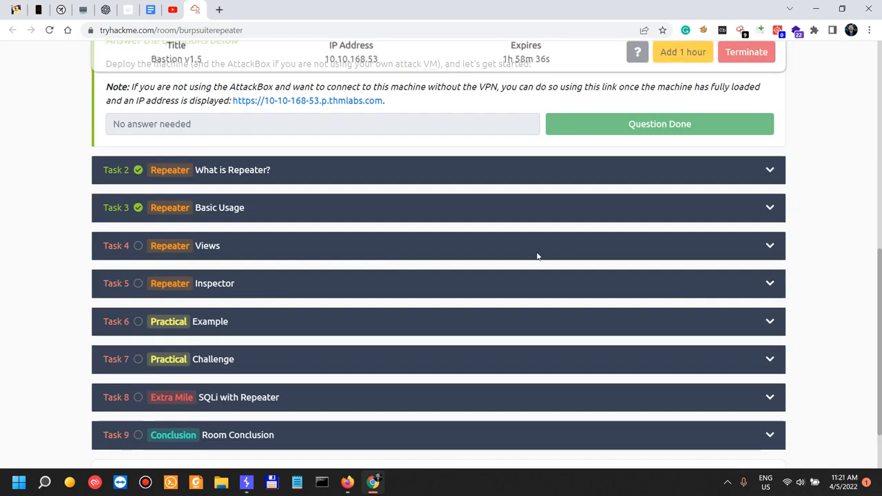
left_click(216, 253)
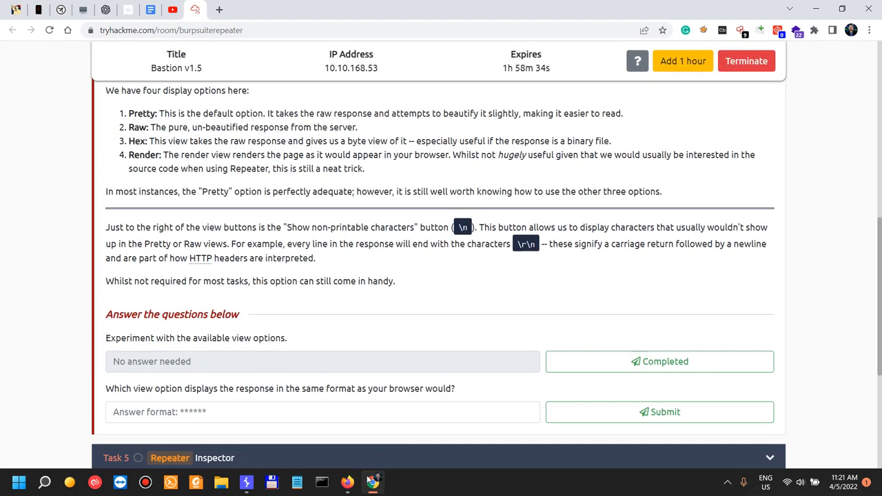
left_click(347, 482)
left_click(200, 37)
key("ctrl+v")
key("Return")
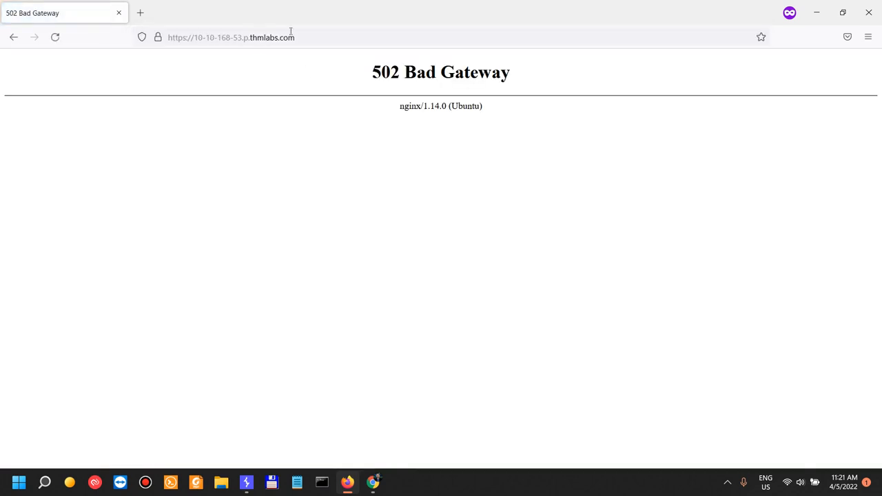
left_click(290, 32)
key("ctrl+c")
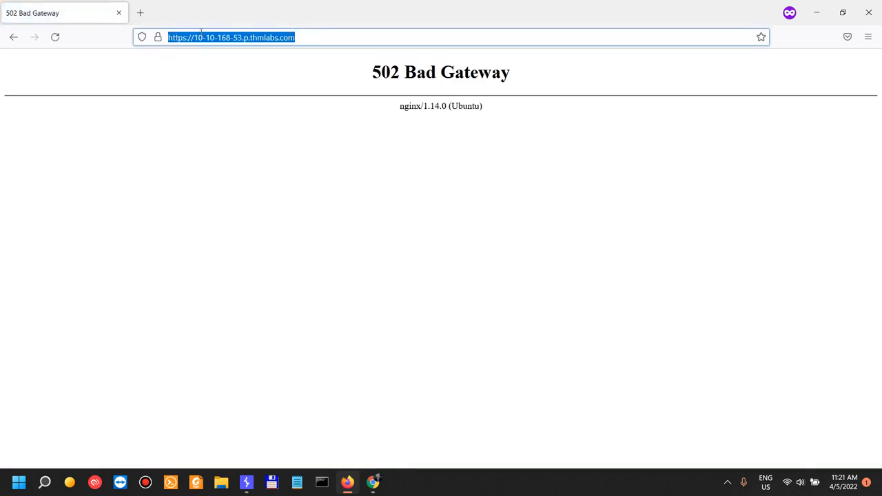
left_click(306, 33)
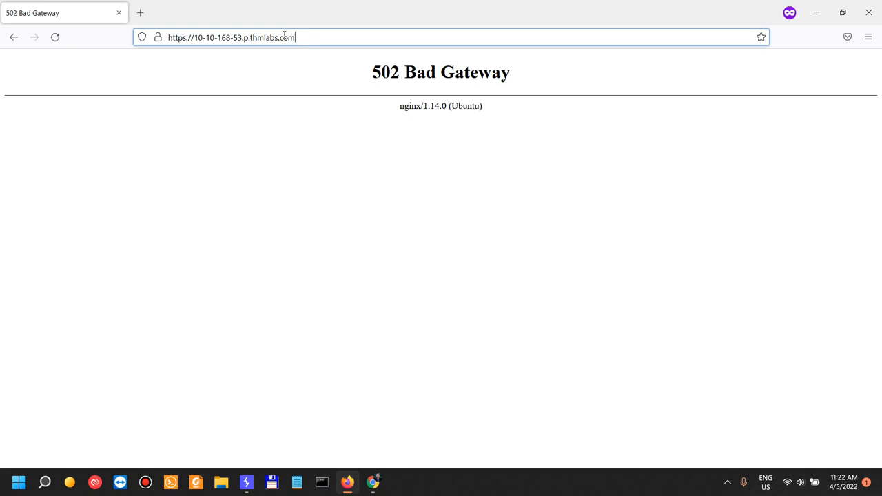
key("Return")
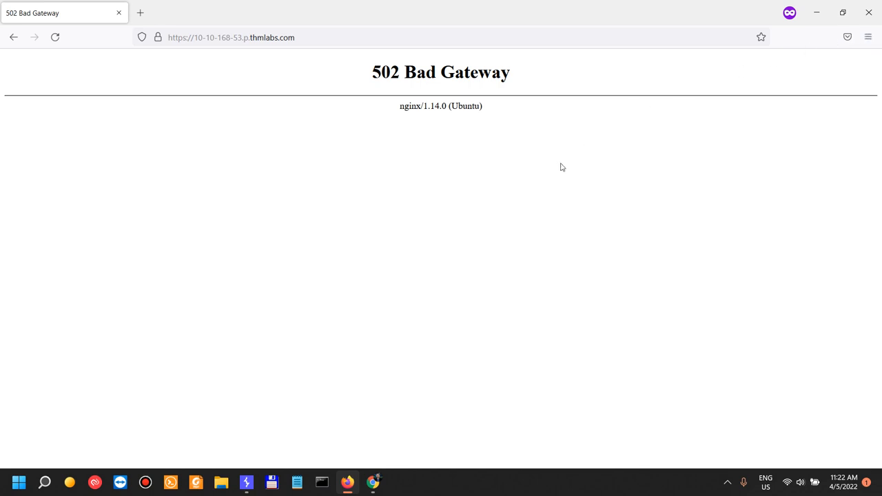
left_click(53, 39)
left_click(249, 477)
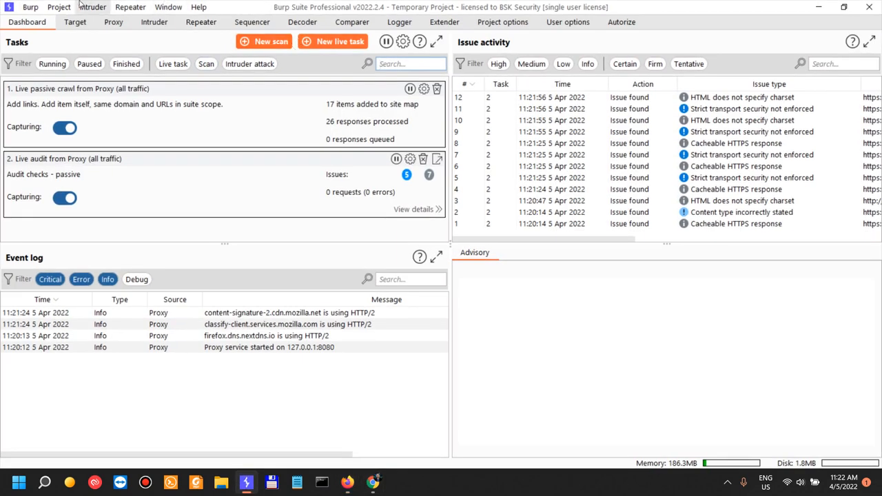
left_click(73, 23)
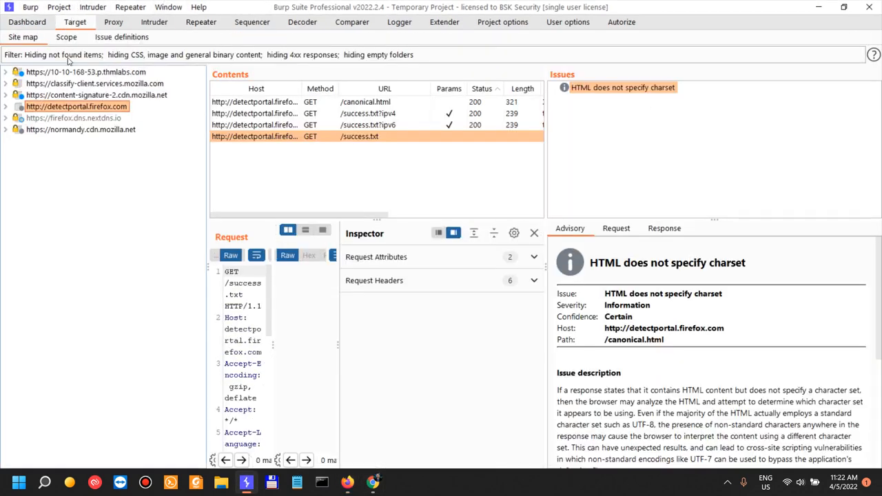
left_click(69, 73)
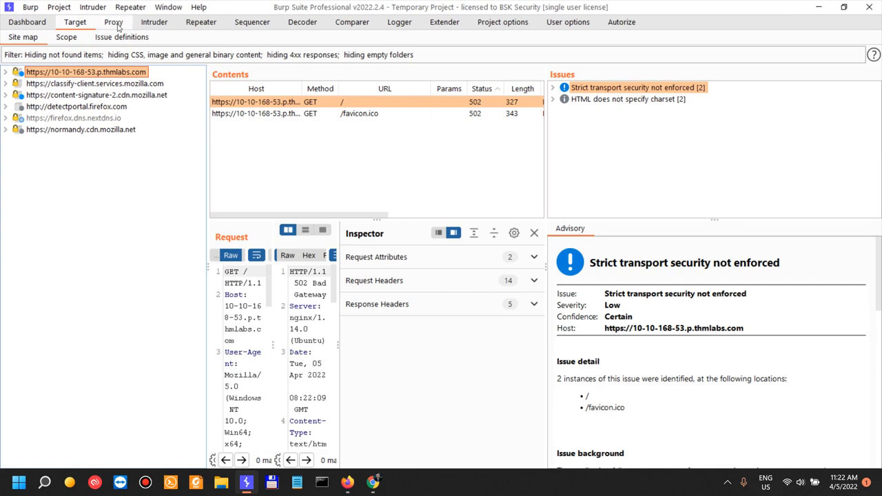
- Set the proxy's HTTP history filter to also hide specific file extensions
left_click(117, 22)
left_click(94, 42)
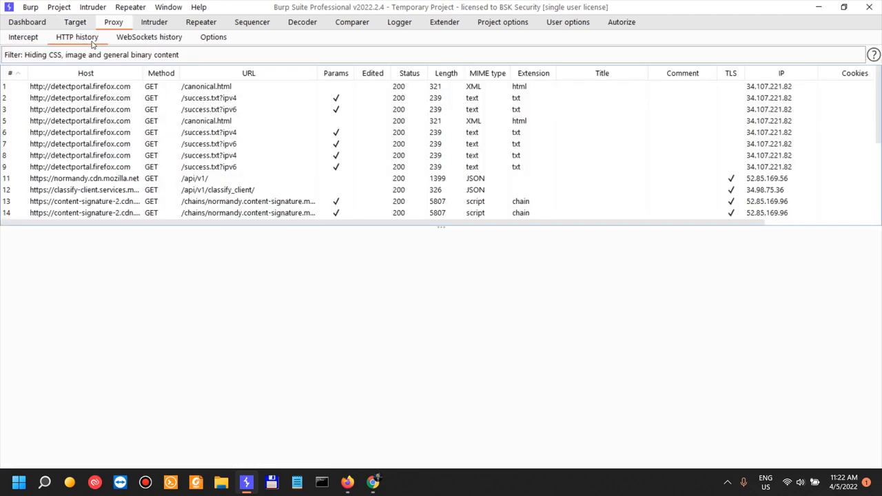
left_click(89, 55)
left_click(358, 285)
left_click(674, 314)
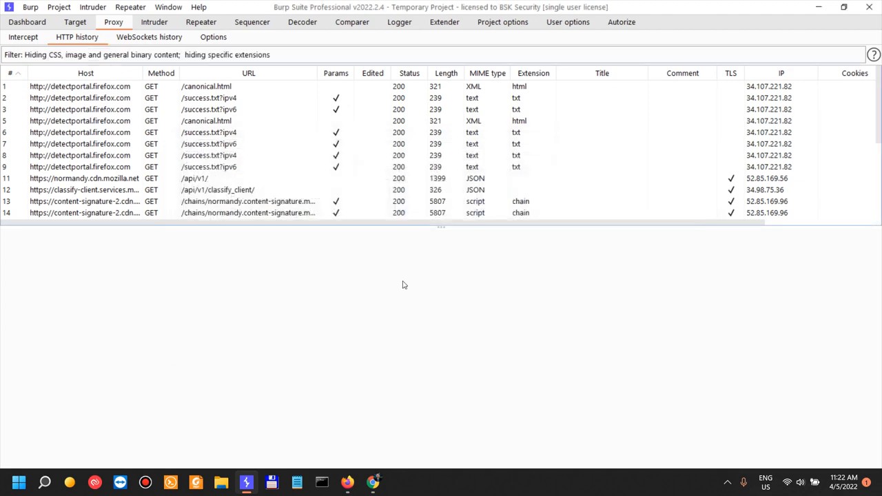
- Return to the TryHackMe room in Chrome and review the Task 3 Basic Usage instructions and the active machine information
left_click(818, 7)
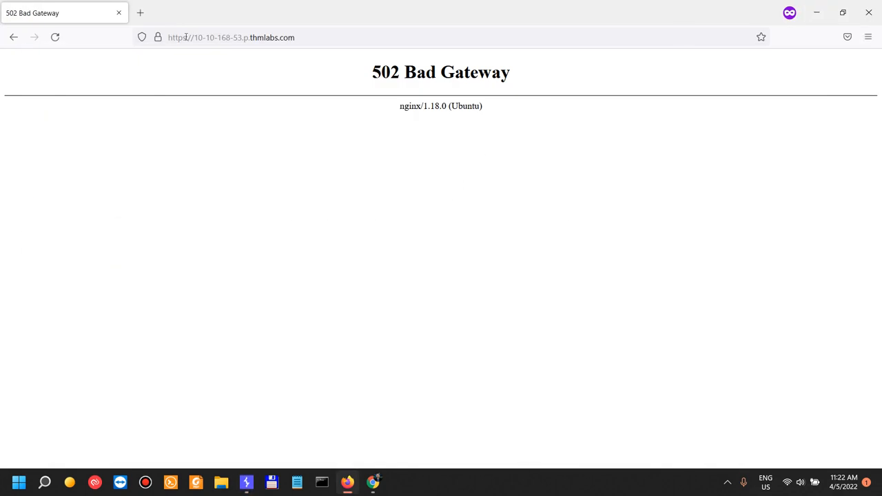
left_click(372, 482)
scroll(350, 190, "up", 5)
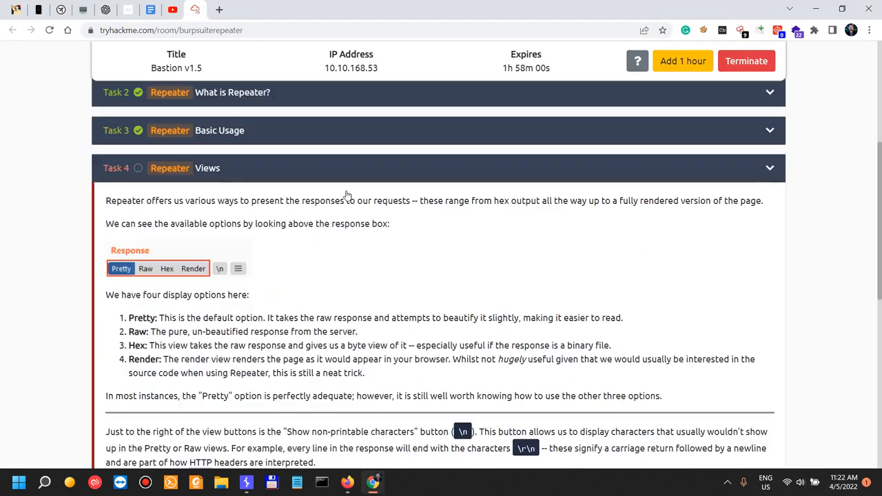
scroll(347, 195, "down", 1)
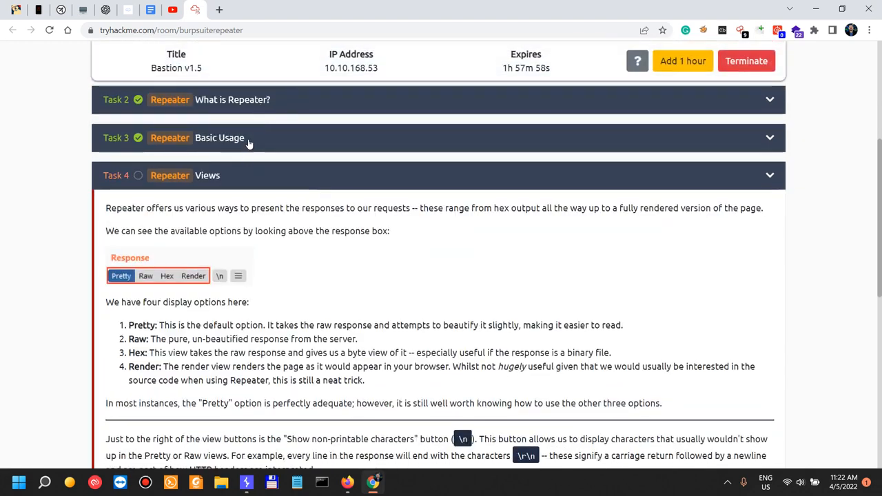
left_click(251, 140)
scroll(297, 186, "down", 2)
scroll(347, 230, "up", 4)
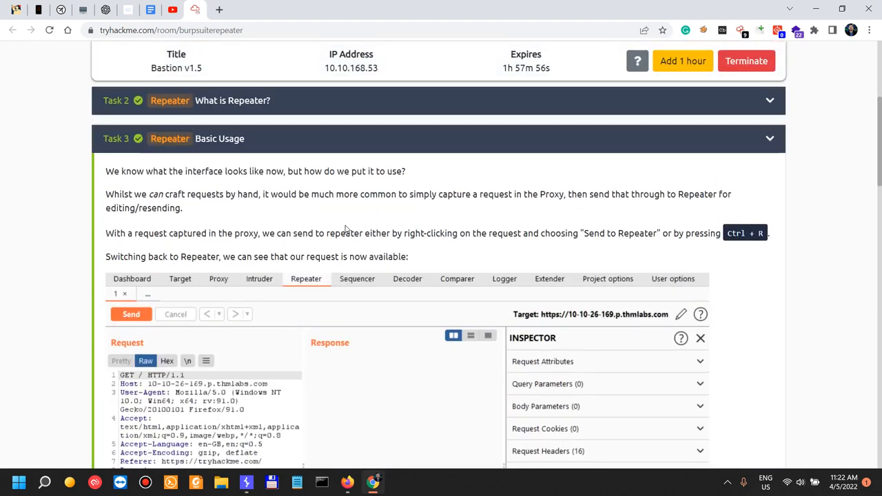
scroll(347, 229, "down", 4)
scroll(347, 228, "up", 5)
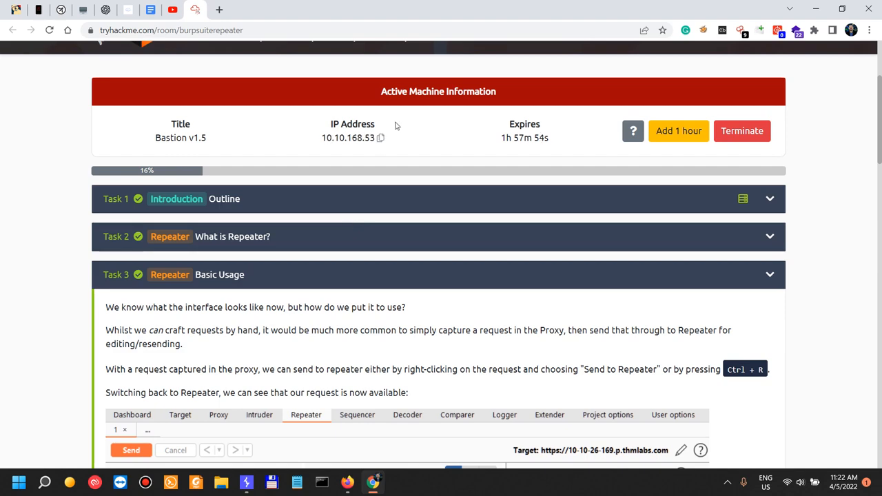
scroll(567, 180, "down", 6)
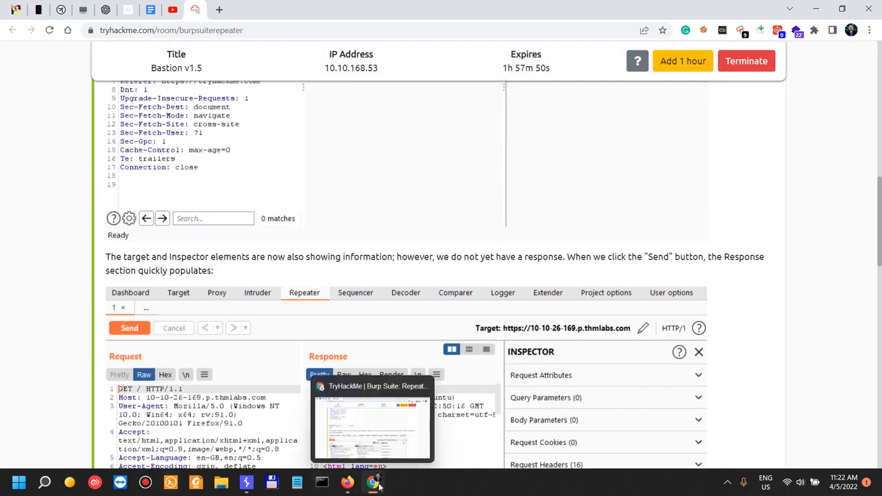
- Switch to Firefox and try reloading the target machine's page several times
left_click(347, 483)
left_click(55, 38)
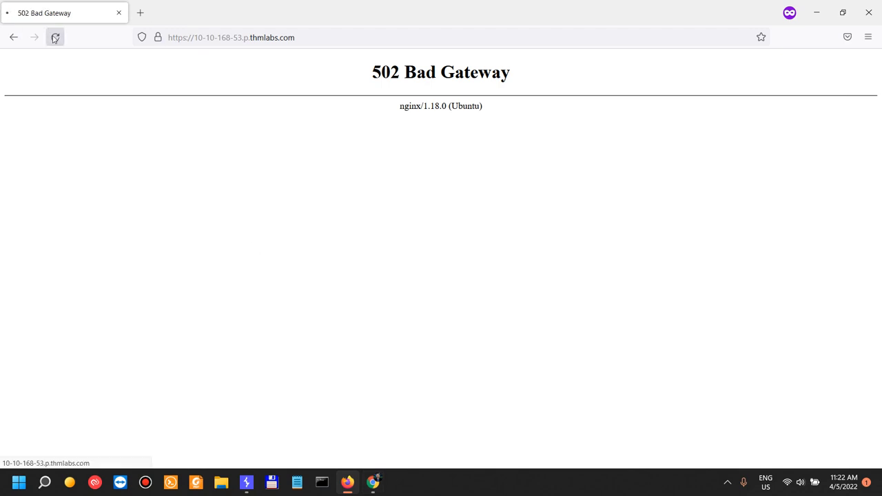
left_click(55, 38)
left_click(55, 37)
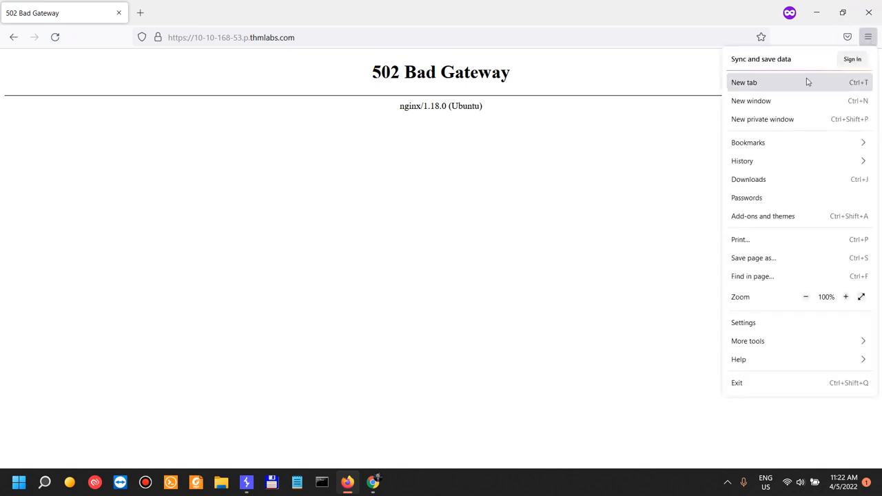
left_click(807, 82)
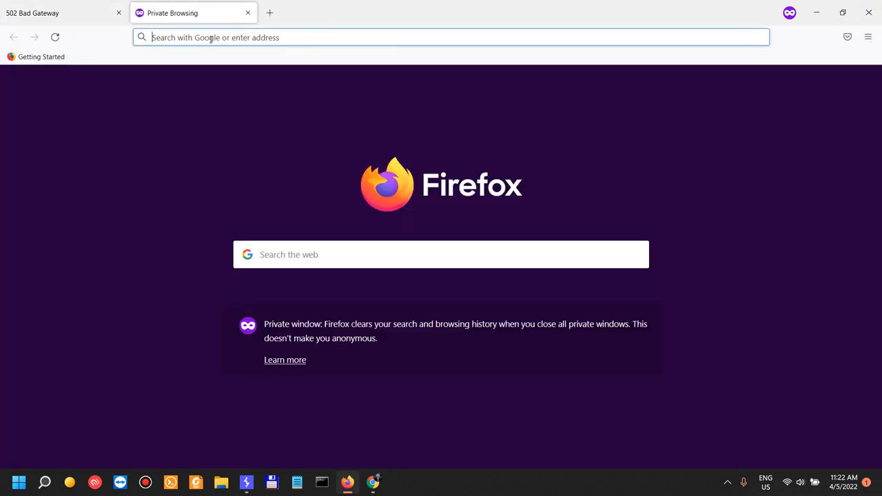
key("ctrl+v")
key("Return")
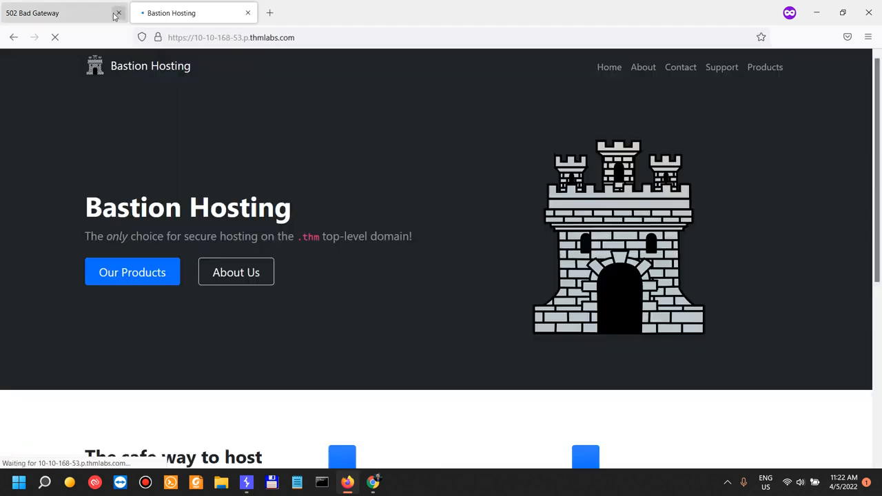
left_click(119, 14)
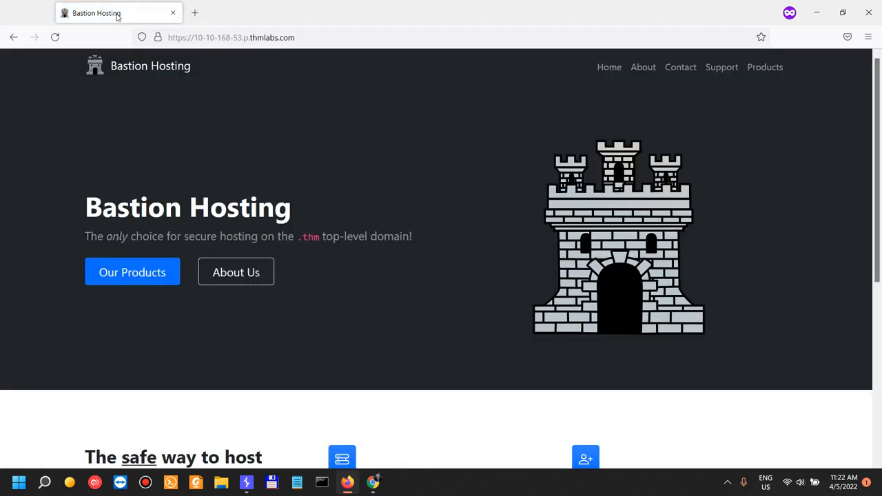
- Return to the TryHackMe room in Chrome, collapse Task 3 and show the Task 4 Views section
left_click(373, 483)
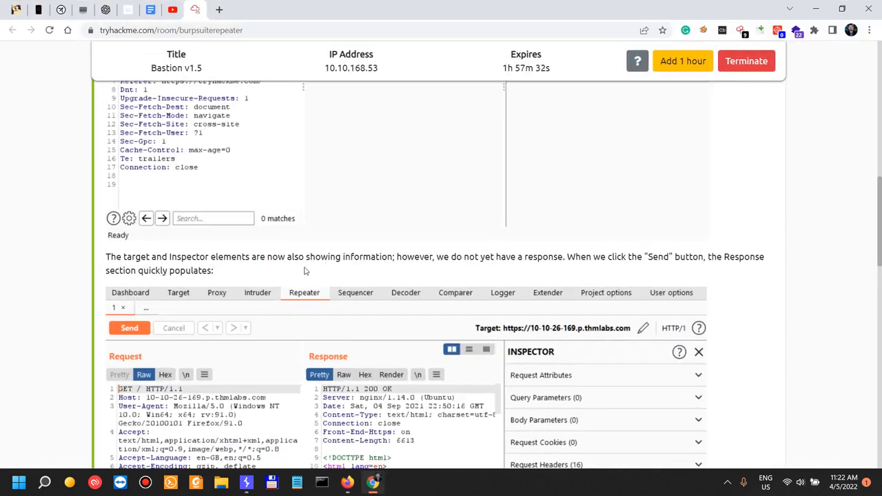
scroll(321, 268, "up", 10)
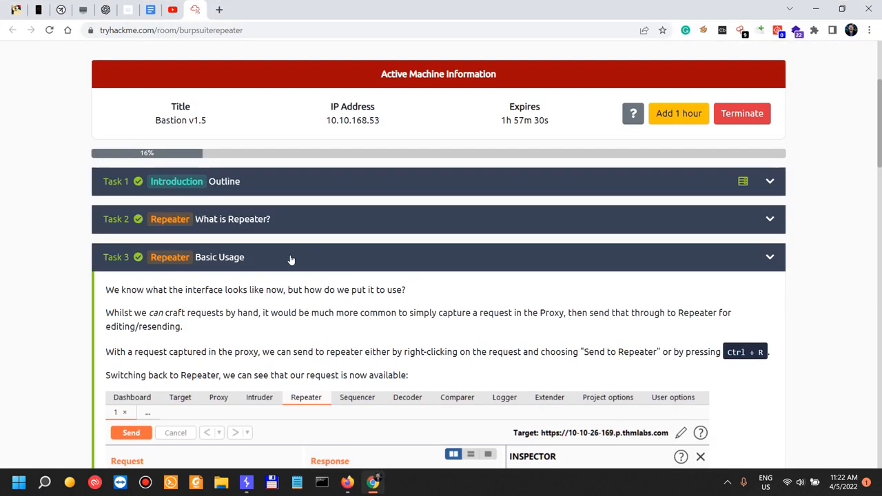
left_click(291, 260)
left_click(216, 247)
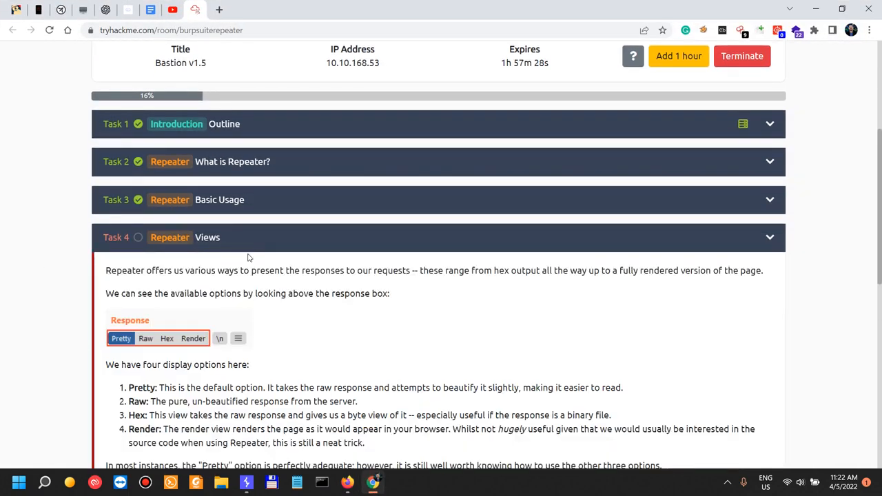
- Read the description of the Hex response view in Task 4
scroll(248, 256, "down", 3)
left_click_drag(152, 242, 219, 258)
left_click(199, 252)
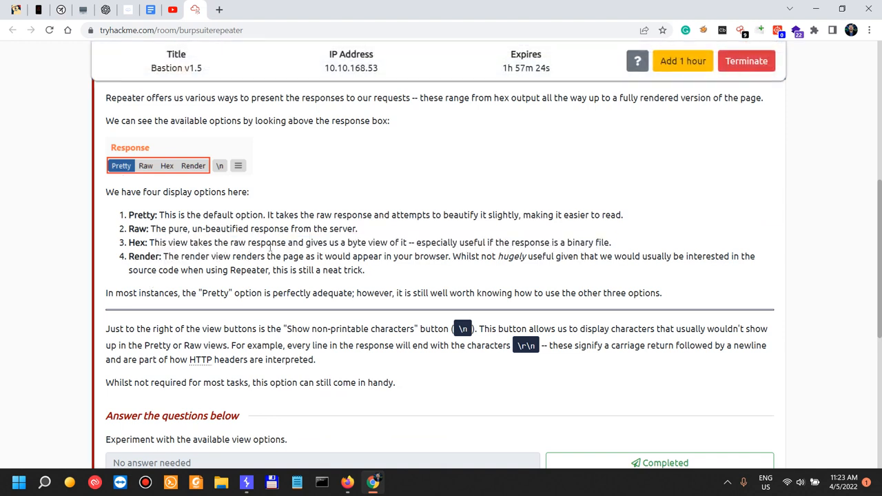
left_click_drag(350, 246, 448, 244)
left_click_drag(531, 242, 617, 247)
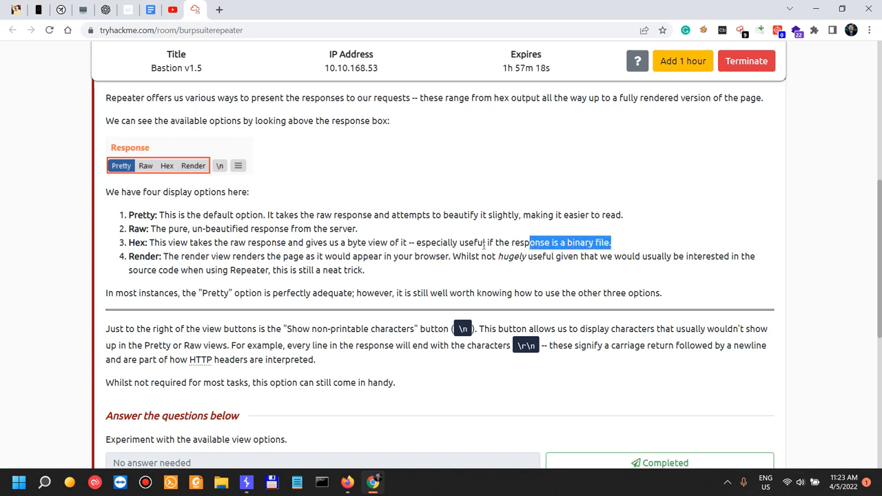
- Read the description of the Render response view in Task 4
left_click_drag(157, 258, 140, 256)
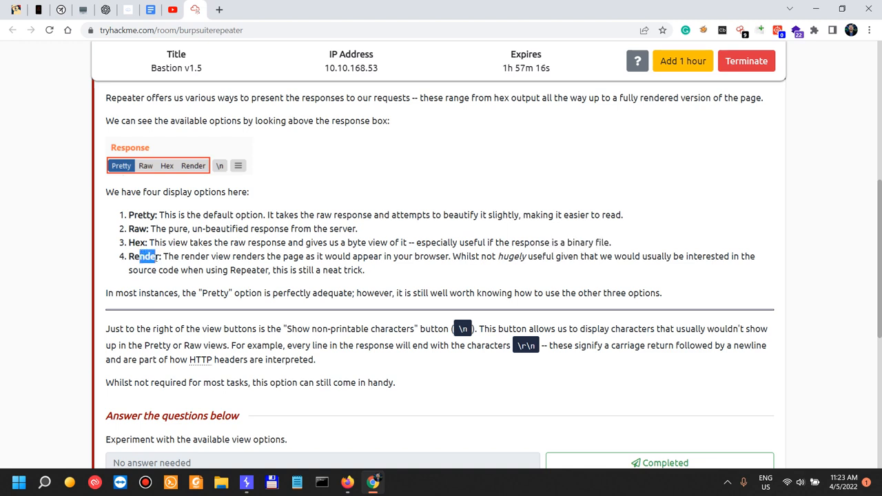
left_click_drag(200, 256, 433, 259)
left_click_drag(496, 257, 740, 256)
left_click_drag(187, 270, 358, 281)
left_click(368, 273)
scroll(257, 252, "down", 3)
scroll(219, 288, "up", 2)
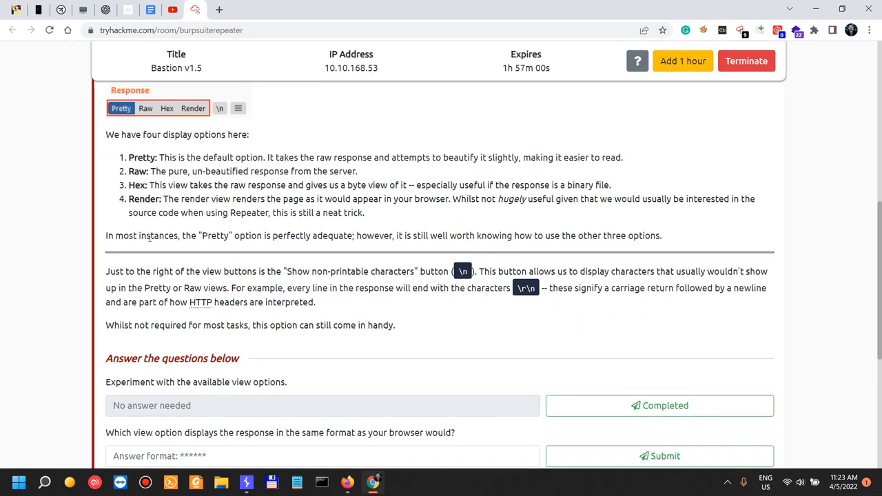
- Read the Task 4 notes on when the Pretty view suffices and on the "Show non-printable characters" option
left_click_drag(219, 245, 361, 238)
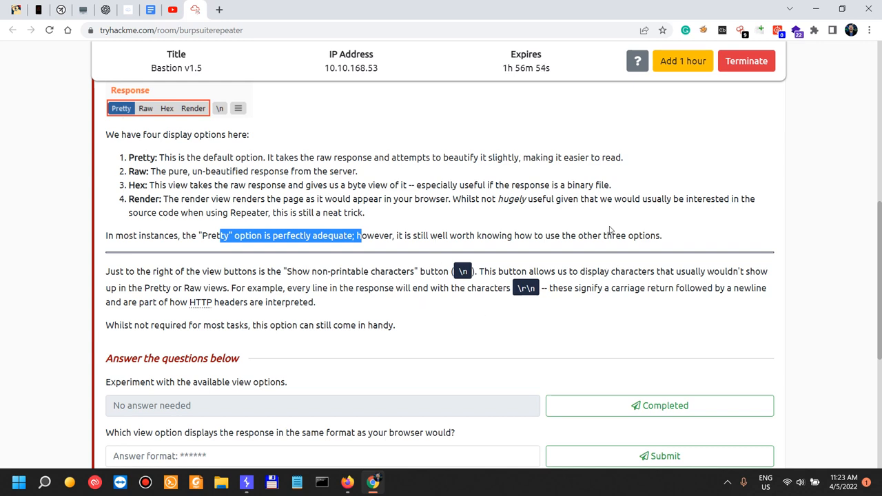
left_click_drag(593, 236, 666, 230)
left_click_drag(189, 271, 253, 264)
left_click_drag(323, 271, 359, 268)
left_click(351, 269)
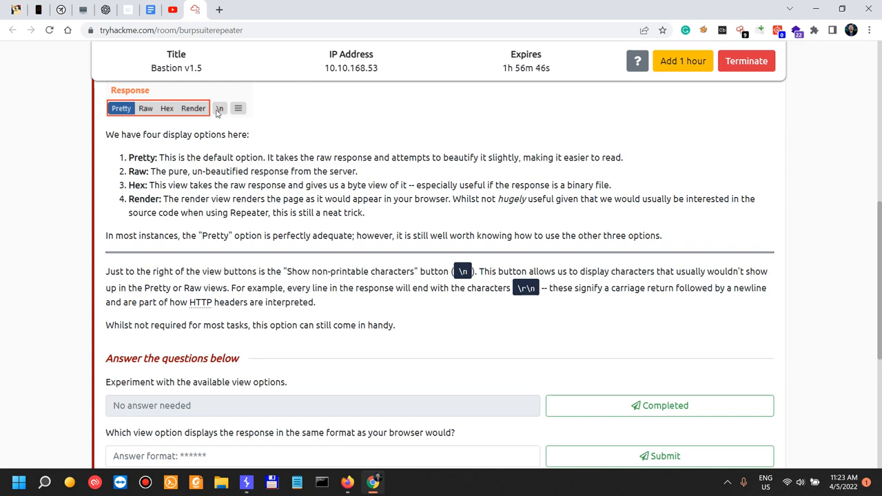
left_click_drag(500, 273, 674, 271)
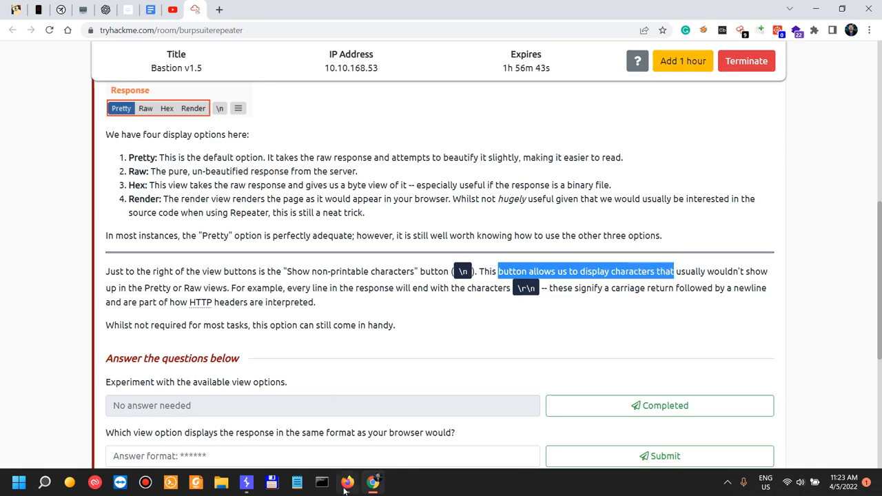
- Switch to Burp Suite and clear the entire HTTP history of the proxy
left_click(246, 482)
left_click(88, 102)
key("ctrl+a")
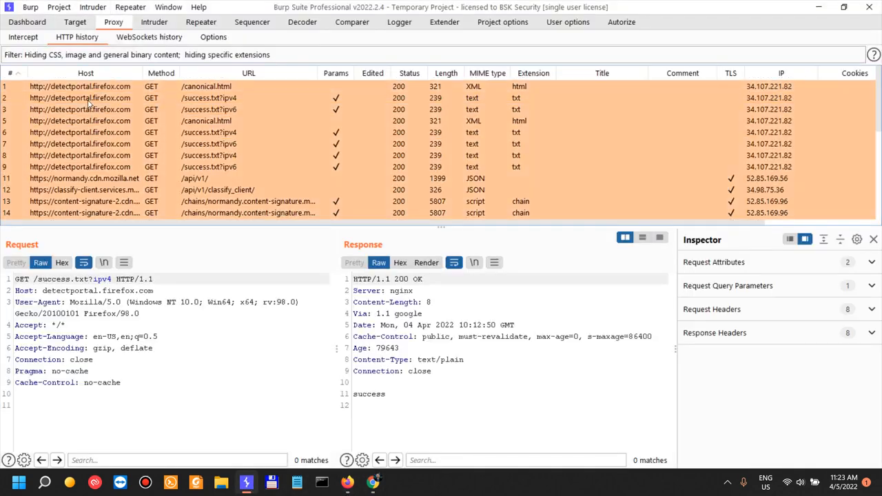
right_click(88, 104)
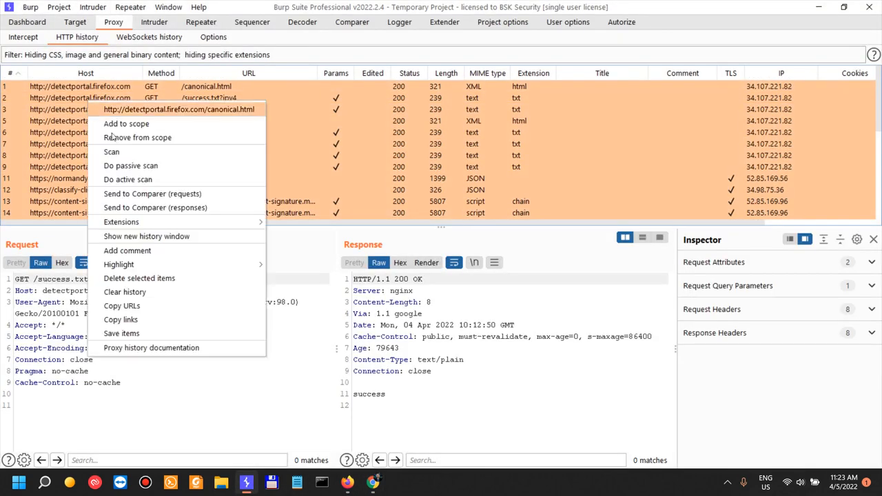
left_click(149, 296)
left_click(458, 255)
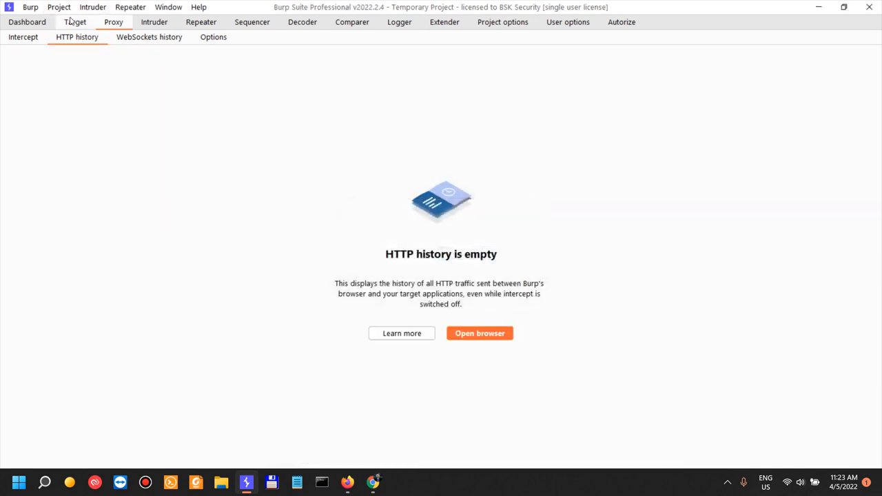
- Reload the Bastion Hosting page in Firefox, then send its captured GET / request from Burp Suite's history to Repeater and show it there
left_click(348, 483)
left_click(55, 37)
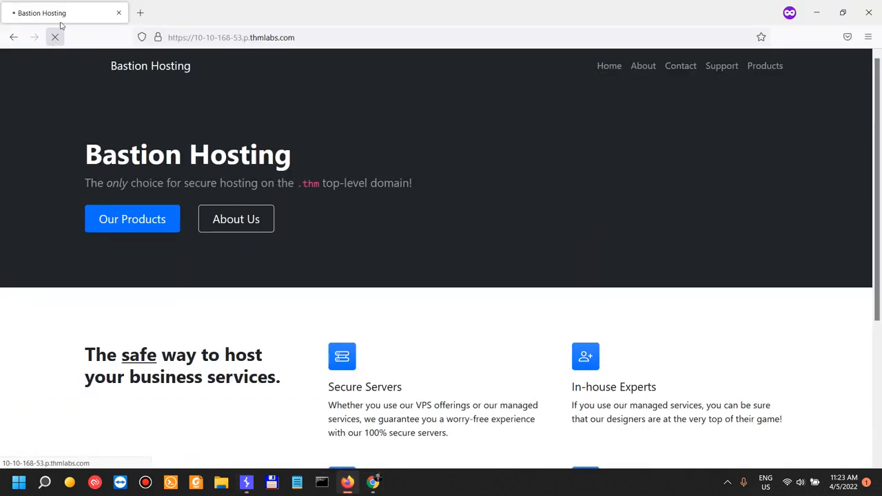
key("alt+Tab")
left_click(119, 88)
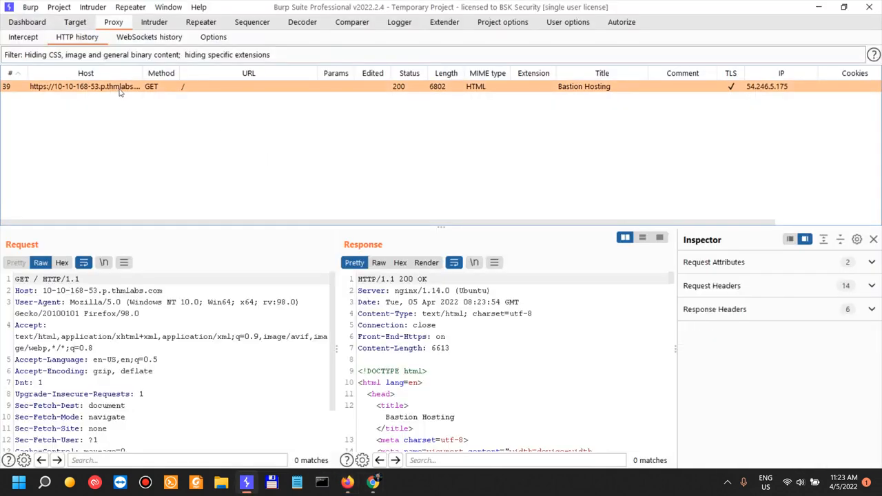
key("ctrl+r")
left_click(200, 22)
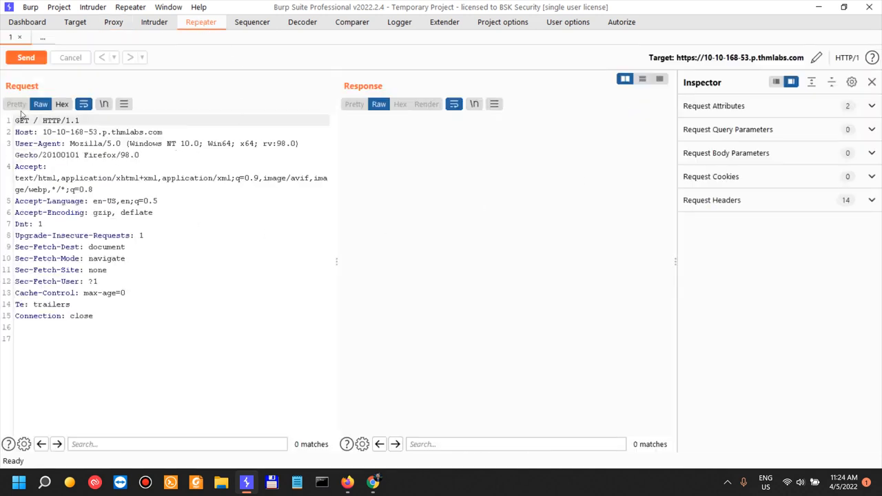
- Hide the Inspector, send the GET / request in Repeater and look through its response in Pretty view
left_click(872, 82)
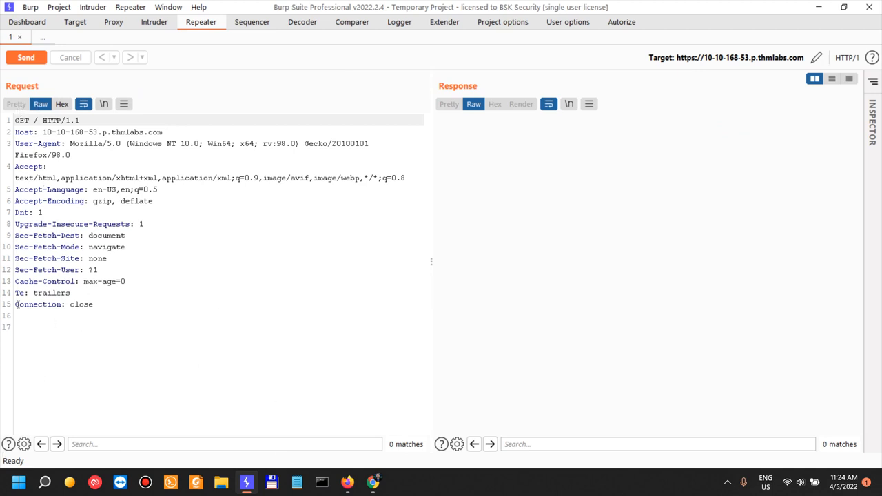
left_click(18, 329)
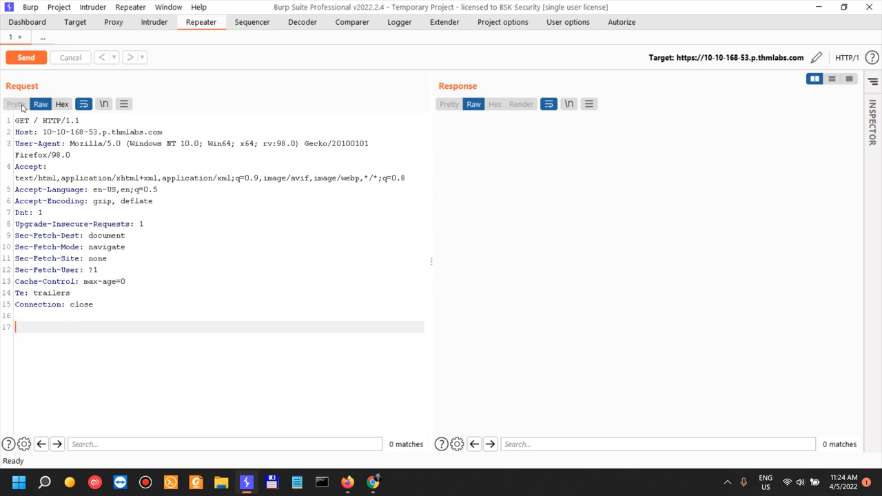
left_click(38, 61)
scroll(476, 121, "down", 6)
scroll(476, 120, "up", 6)
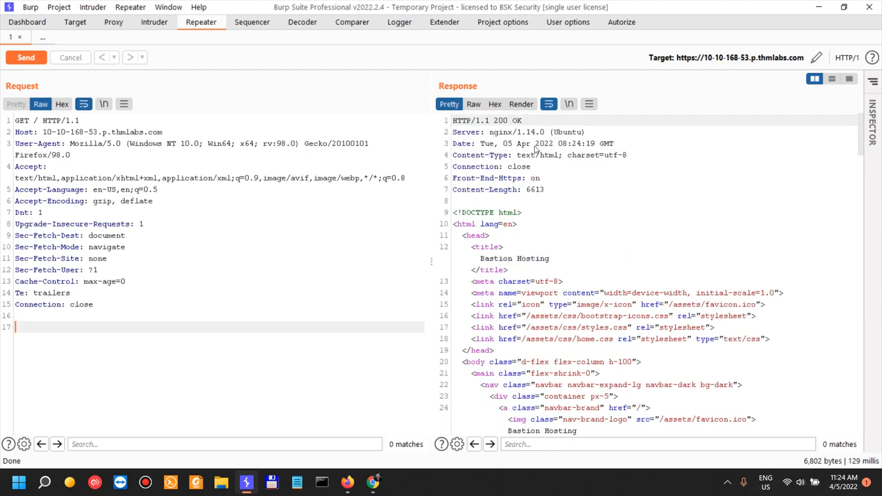
scroll(469, 120, "down", 7)
- Examine the response in Raw view and in Hex view
left_click(480, 106)
scroll(486, 114, "down", 15)
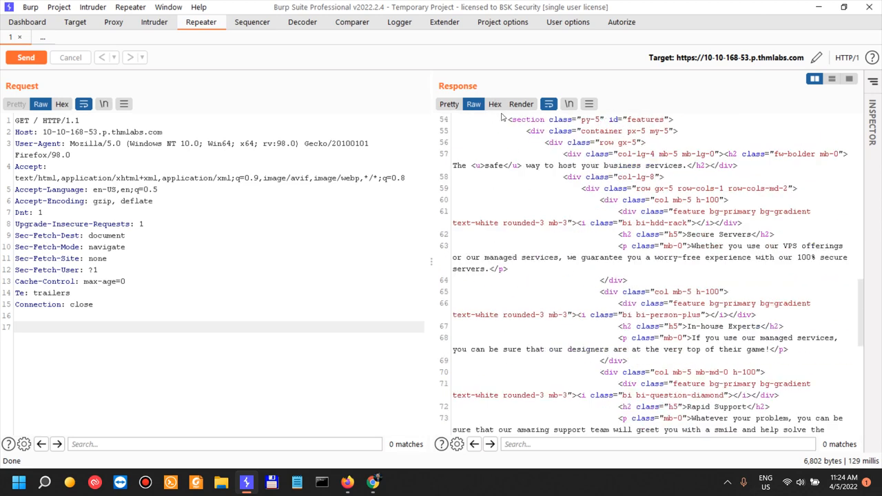
left_click(495, 104)
scroll(510, 118, "down", 15)
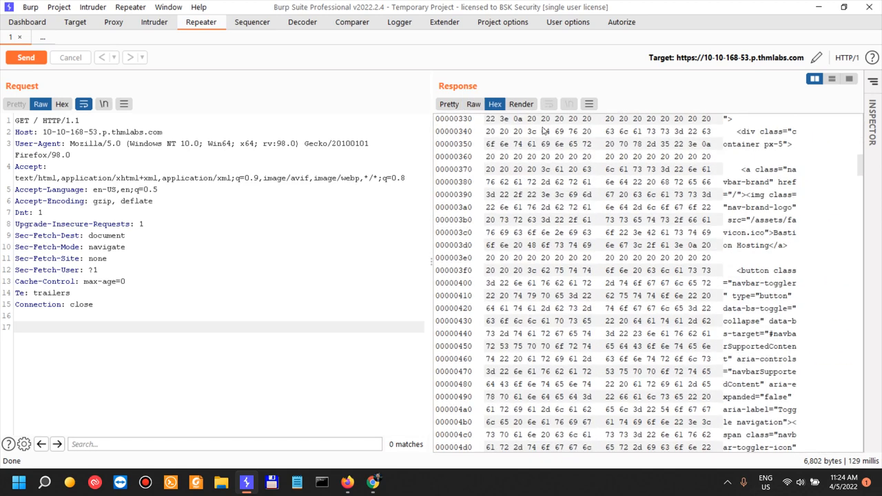
- Examine the response as a rendered page, then return it to Pretty view
left_click(521, 104)
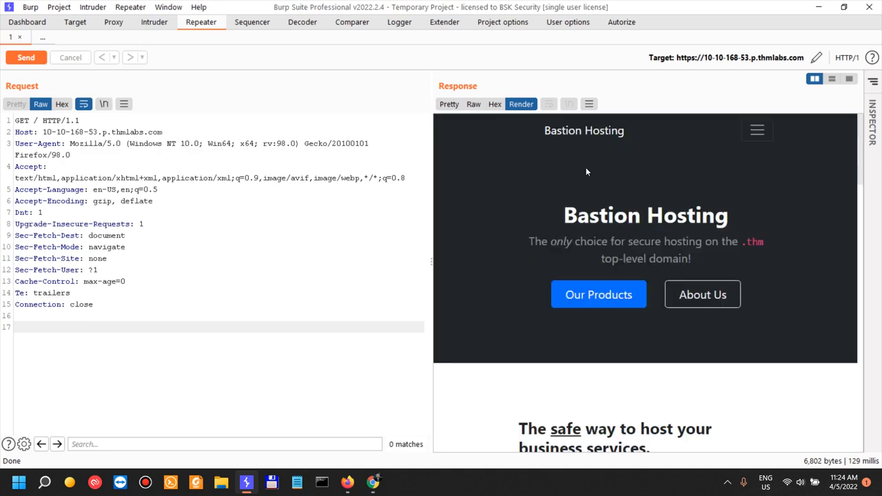
scroll(607, 200, "down", 10)
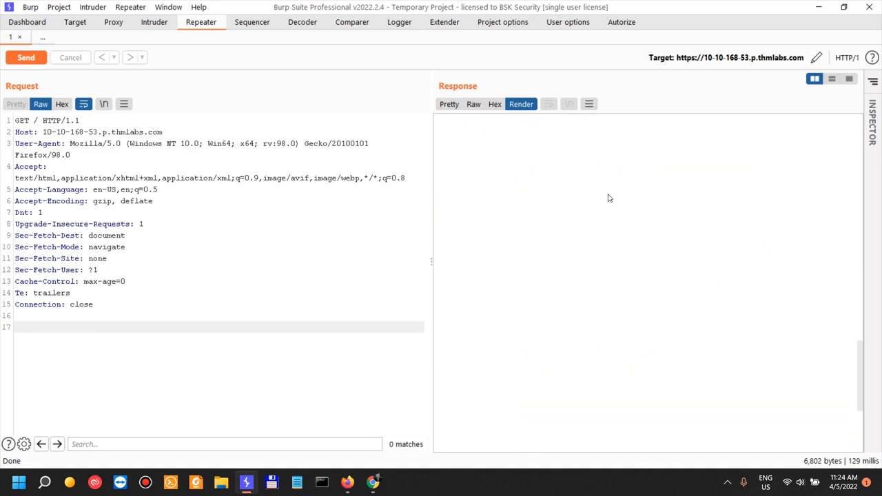
scroll(609, 169, "up", 10)
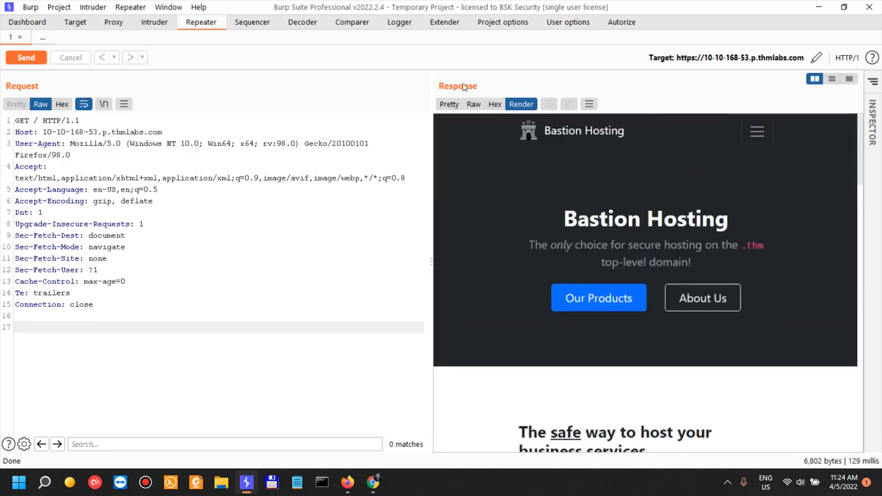
left_click(449, 104)
left_click(182, 246)
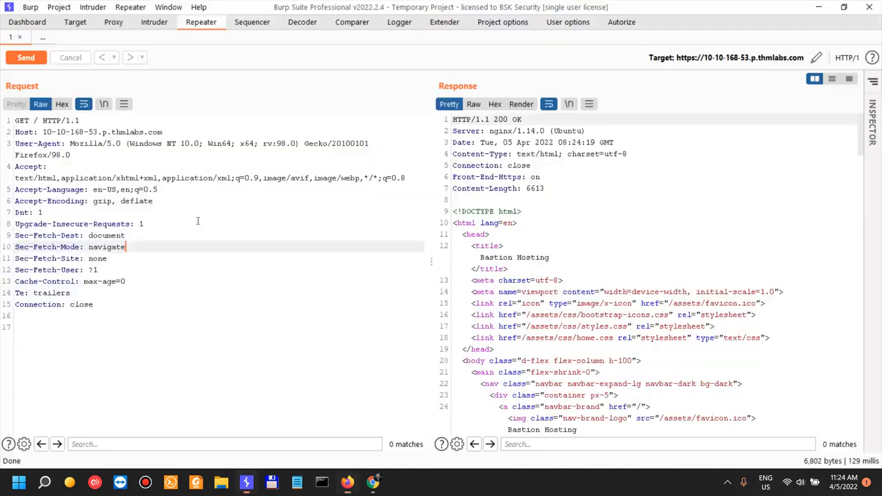
- Switch to the TryHackMe room in Chrome and read the Task 4 notes on the \r\n characters and how HTTP headers are interpreted
key("alt+Tab")
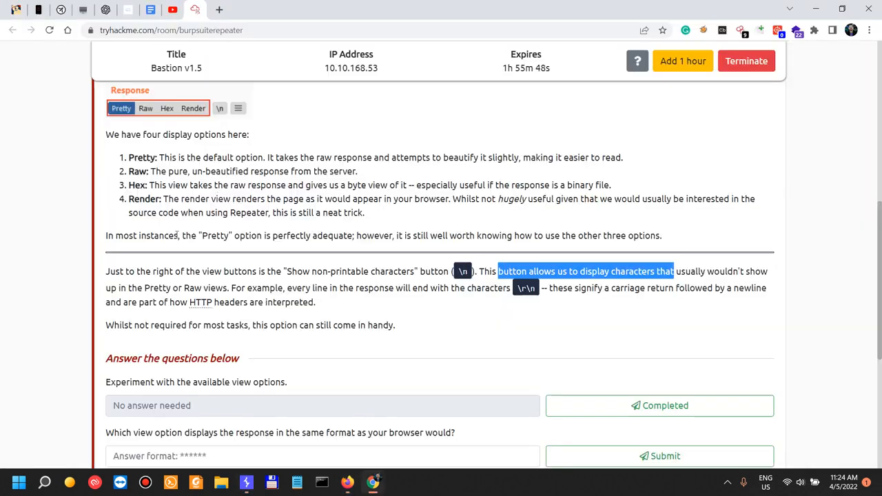
scroll(178, 237, "down", 2)
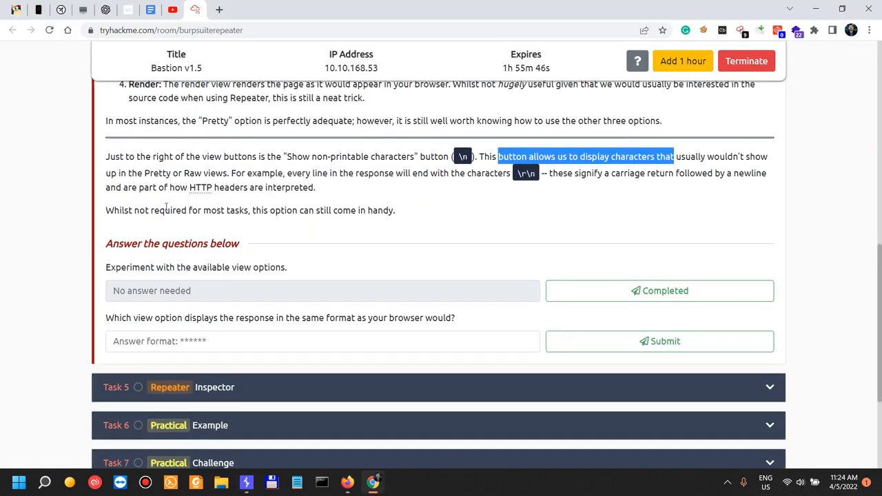
left_click_drag(252, 172, 537, 174)
left_click_drag(604, 174, 633, 174)
left_click_drag(518, 174, 533, 174)
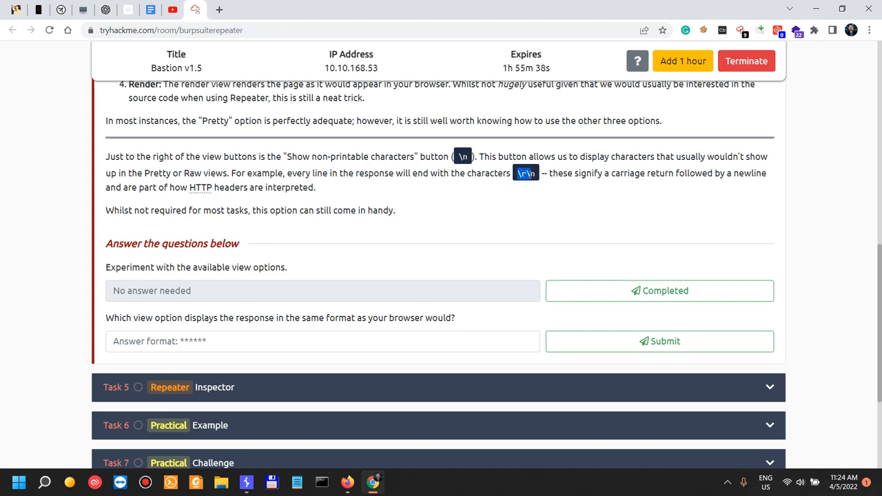
left_click_drag(174, 187, 255, 188)
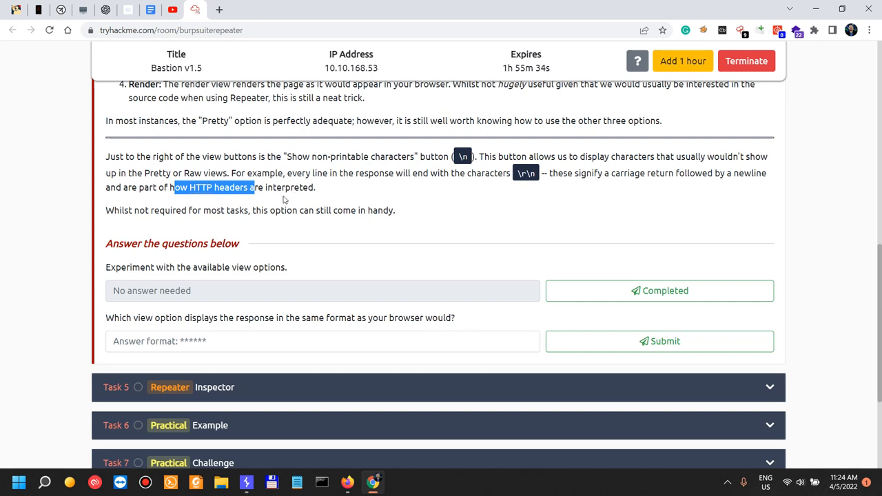
left_click(257, 190)
left_click_drag(144, 187, 158, 187)
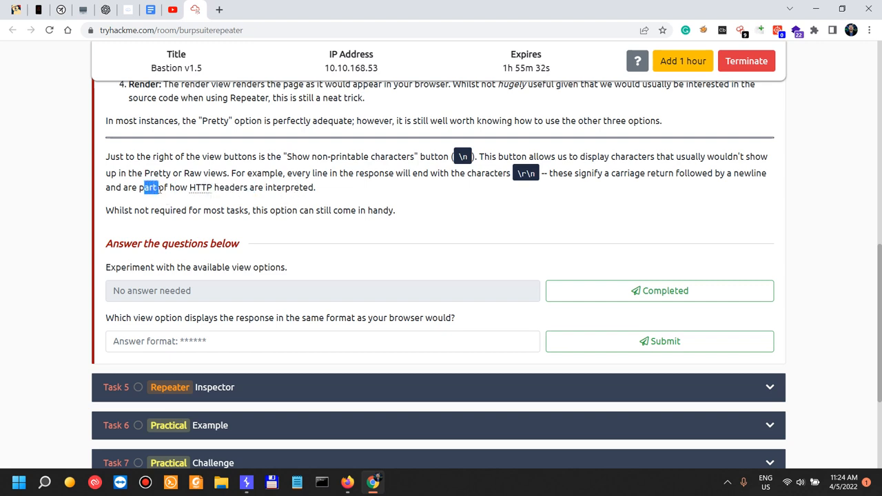
left_click_drag(290, 188, 317, 189)
left_click_drag(170, 211, 374, 211)
- Mark the Task 4 question "Experiment with the available view options" as completed
scroll(445, 207, "down", 1)
left_click_drag(132, 210, 270, 210)
left_click(692, 236)
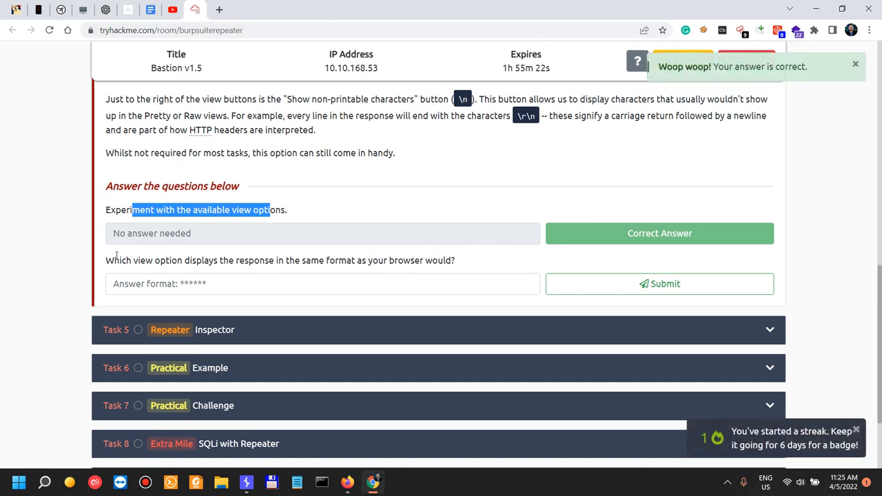
- Submit "render" as the answer to which view option displays the response in the same format as the browser
left_click_drag(132, 260, 374, 261)
left_click(417, 259)
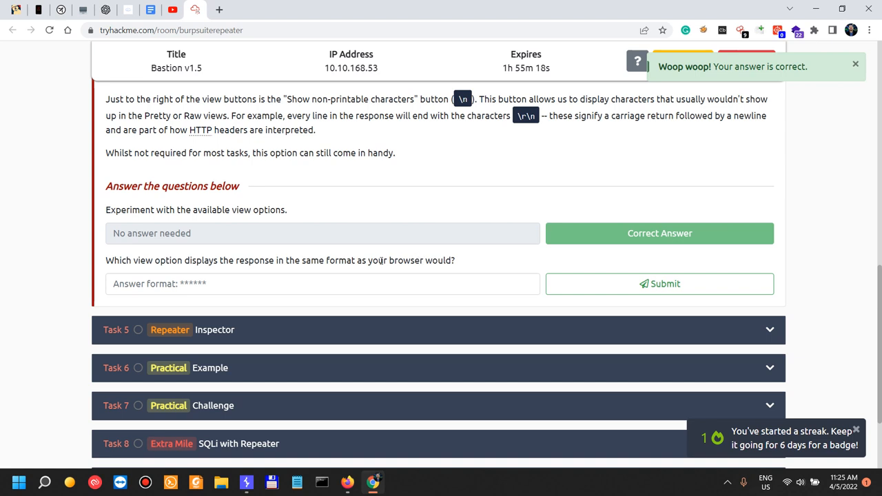
left_click_drag(317, 261, 389, 261)
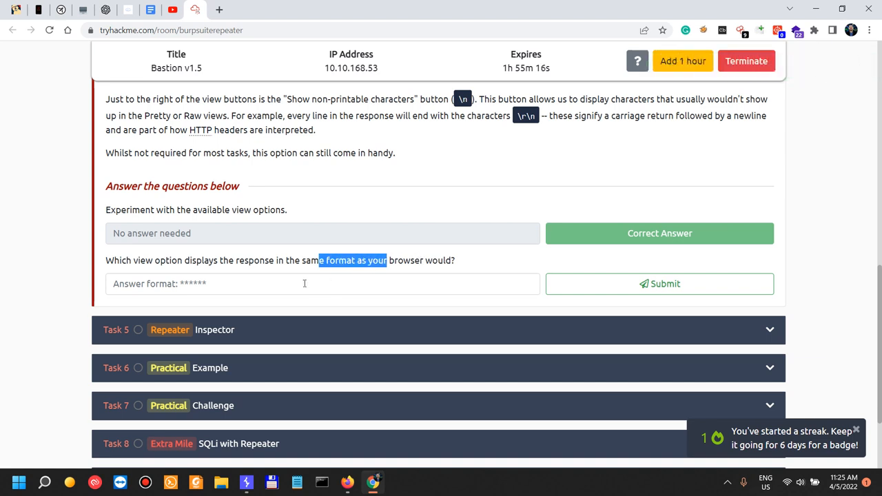
left_click(305, 282)
type("render")
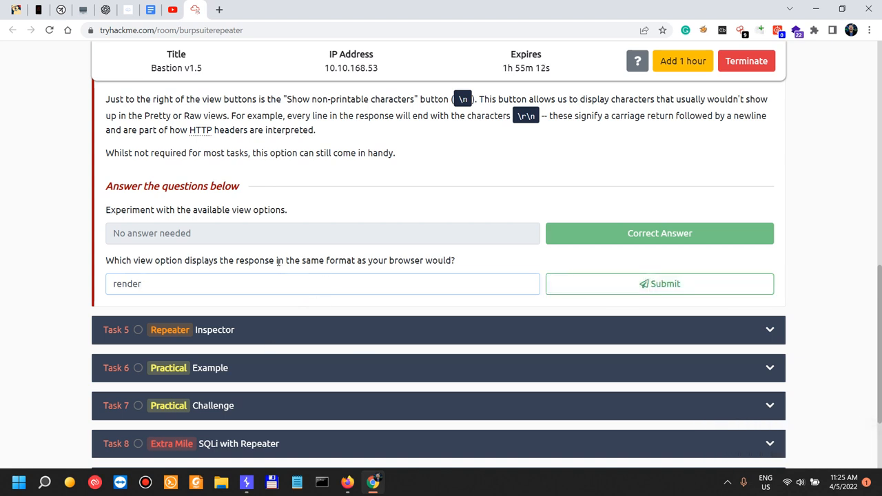
left_click_drag(279, 261, 373, 260)
left_click(648, 283)
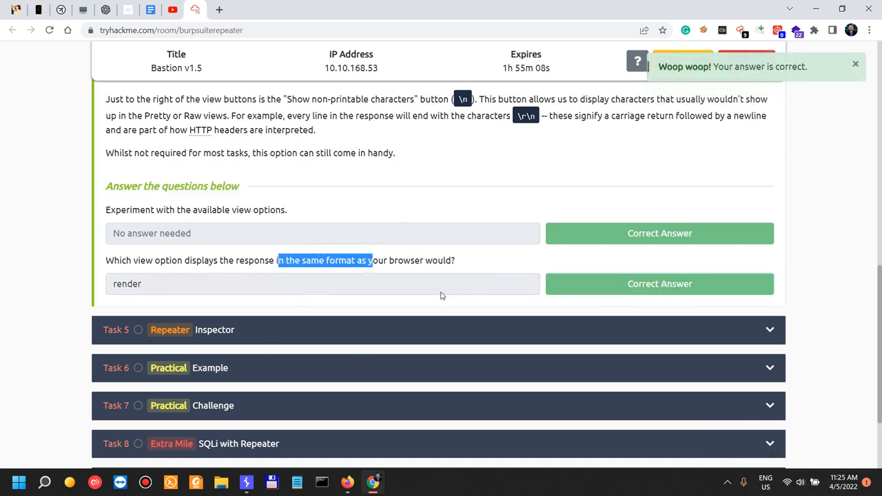
- Collapse Task 4 and expand the Task 5 Inspector section of the room
scroll(405, 248, "down", 2)
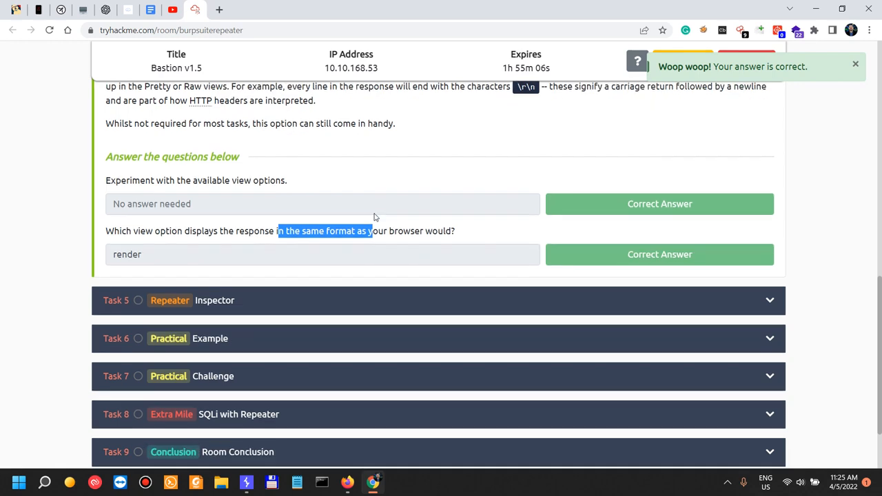
scroll(351, 213, "up", 3)
scroll(348, 216, "up", 3)
scroll(348, 220, "down", 5)
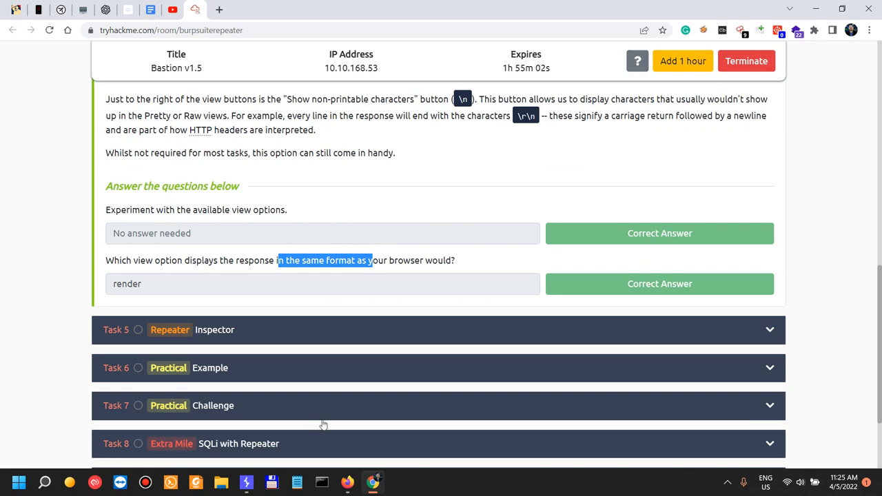
scroll(353, 233, "down", 2)
scroll(352, 233, "up", 10)
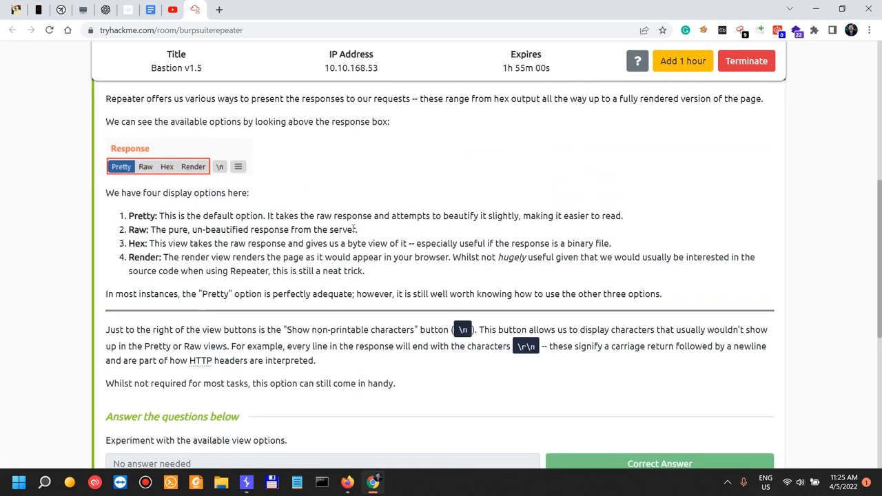
left_click(322, 279)
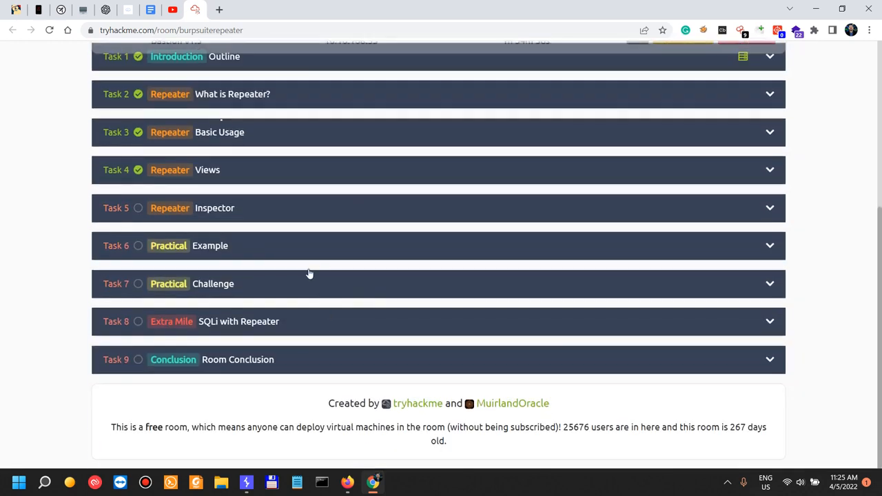
left_click(274, 213)
- Read the Task 5 introduction on how Inspector supplements the request and response fields and breaks down requests and responses
left_click_drag(151, 241, 344, 240)
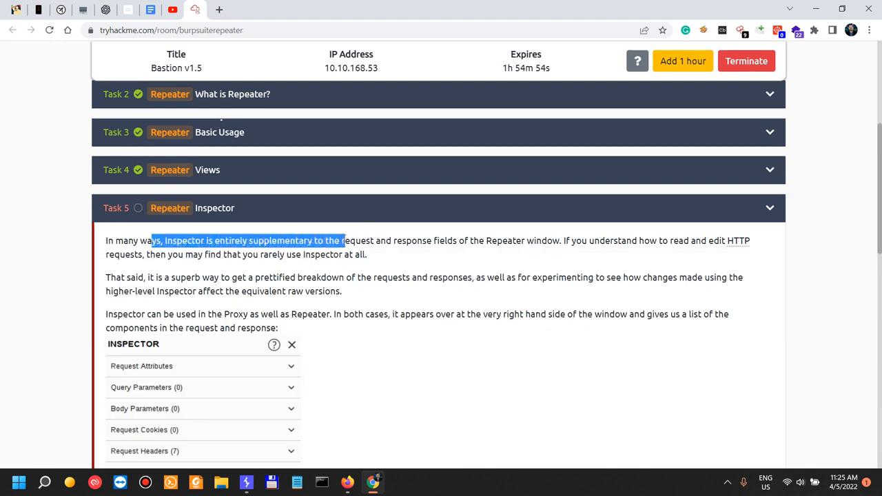
left_click(265, 242)
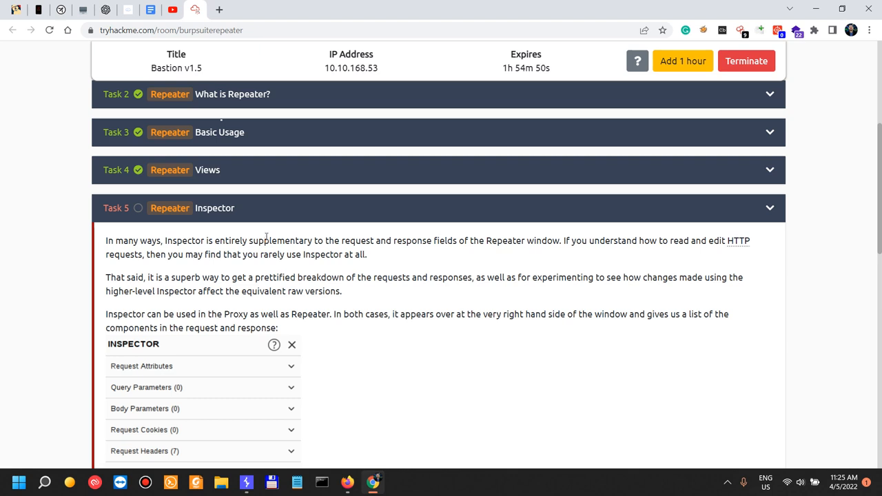
left_click_drag(326, 240, 571, 243)
left_click_drag(629, 253, 663, 236)
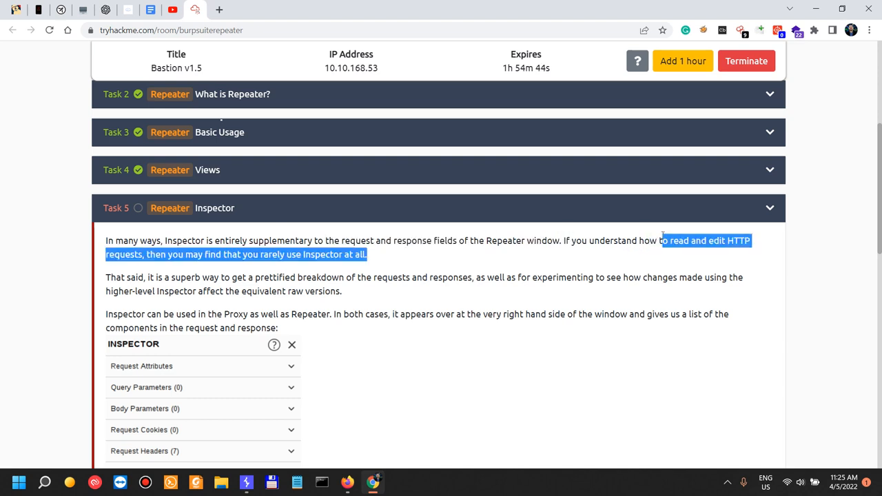
left_click_drag(160, 254, 374, 255)
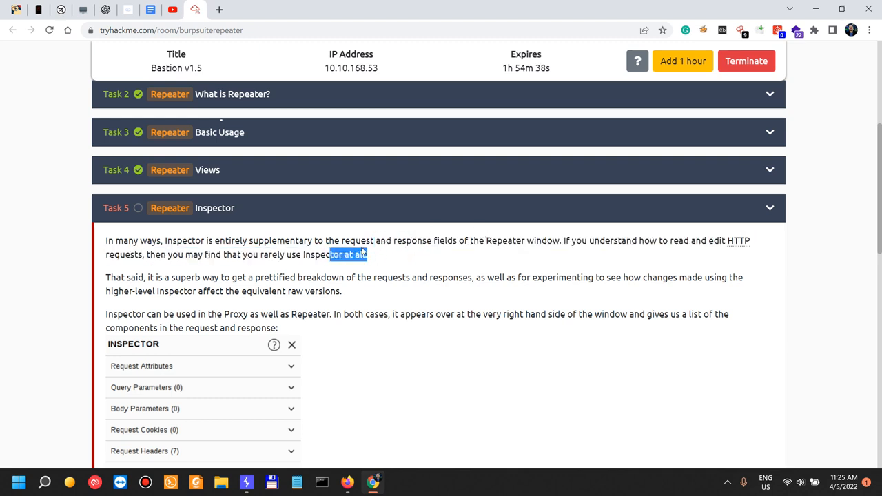
left_click_drag(139, 278, 727, 272)
left_click(258, 269)
left_click_drag(125, 291, 198, 291)
left_click_drag(265, 291, 343, 292)
- Switch to Burp Suite, show the Inspector beside the Repeater response and expand its Request Attributes section
key("alt+Tab")
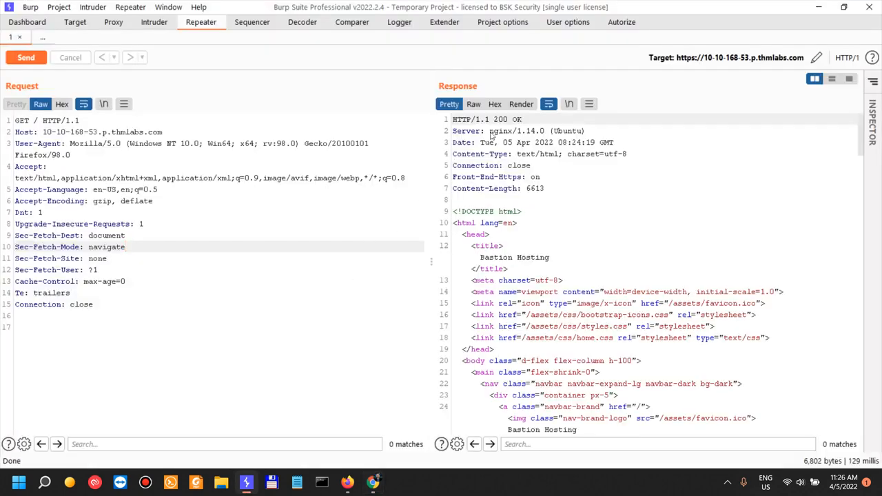
left_click(874, 87)
left_click(870, 106)
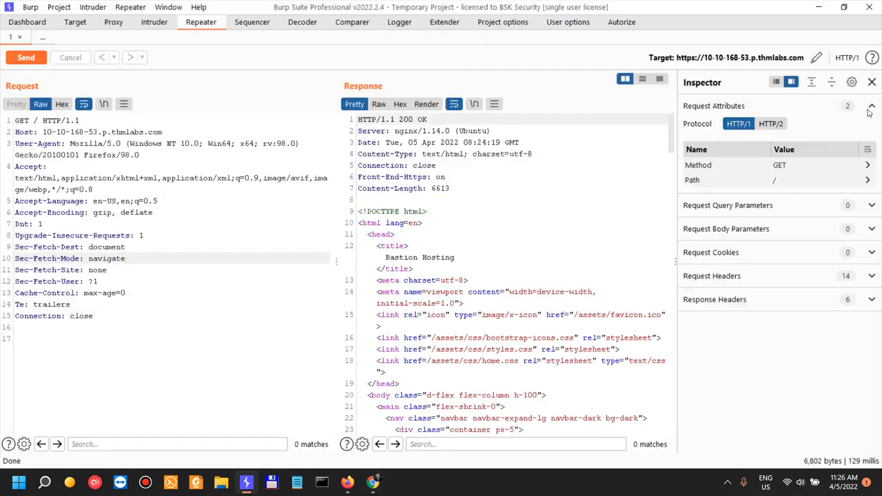
- Switch the request's protocol to HTTP/2 and back to HTTP/1 in the Inspector's Request Attributes, then collapse and re-expand that section
left_click(704, 166)
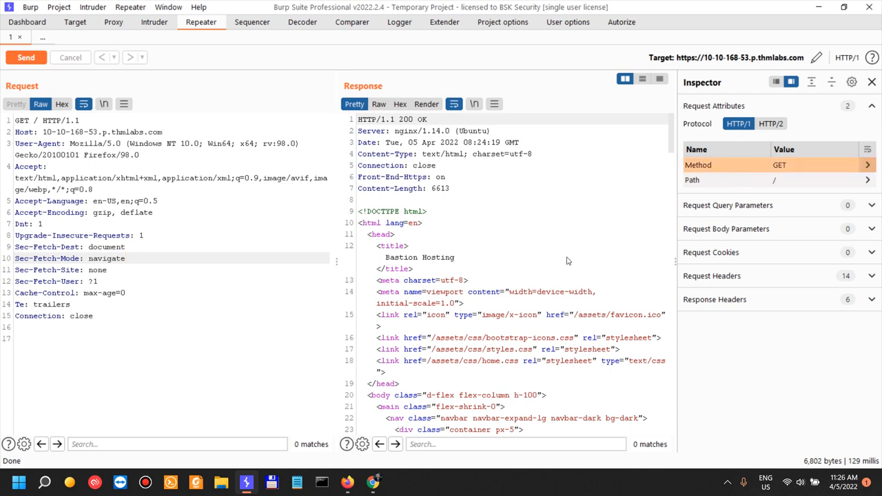
left_click(770, 124)
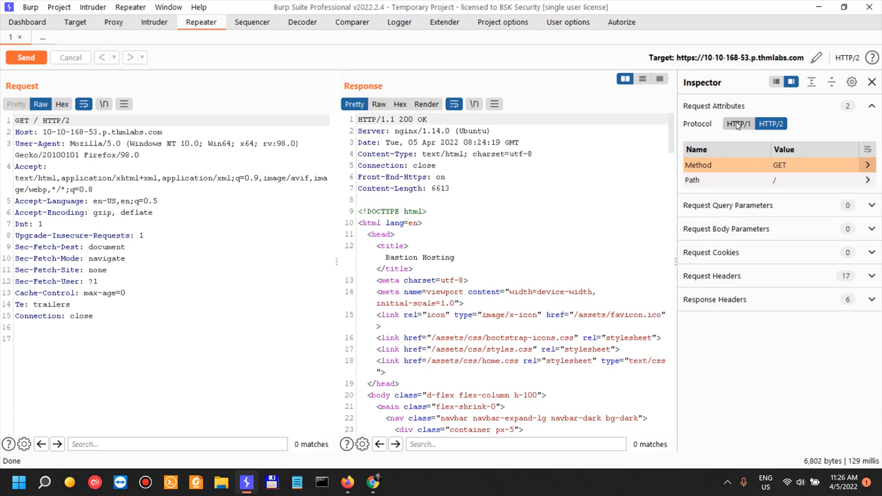
left_click(738, 124)
left_click(763, 124)
left_click(734, 128)
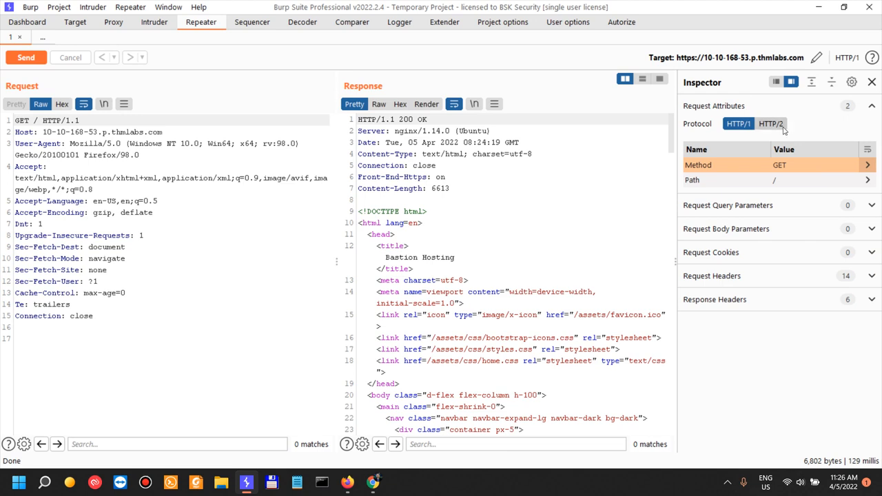
left_click(768, 111)
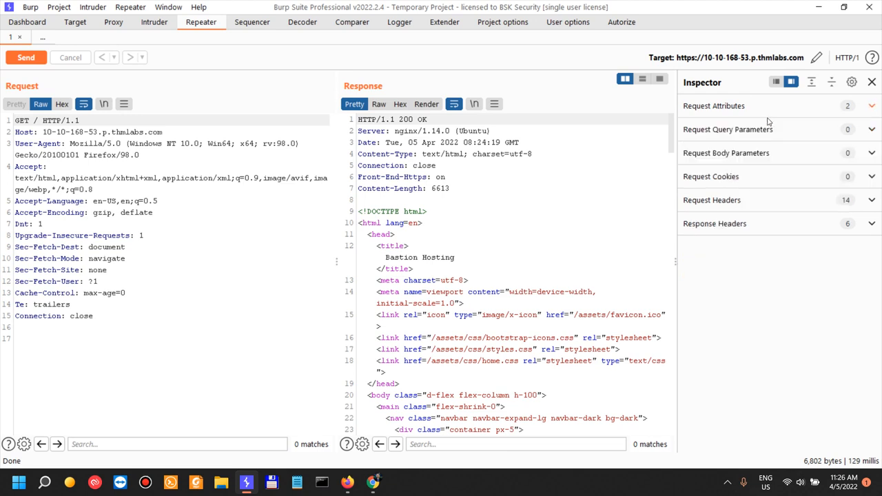
left_click(766, 109)
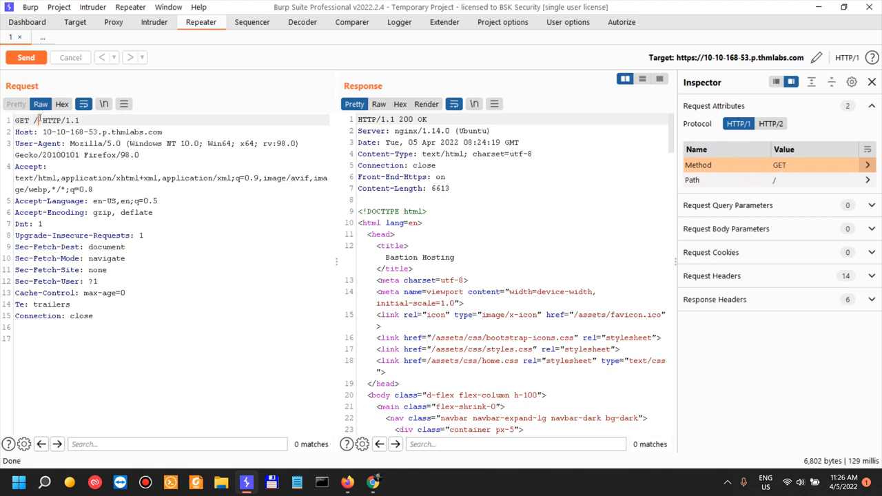
- Select the "/" path in the request's first line to examine it in the Inspector, and clear the selection
left_click_drag(39, 120, 35, 120)
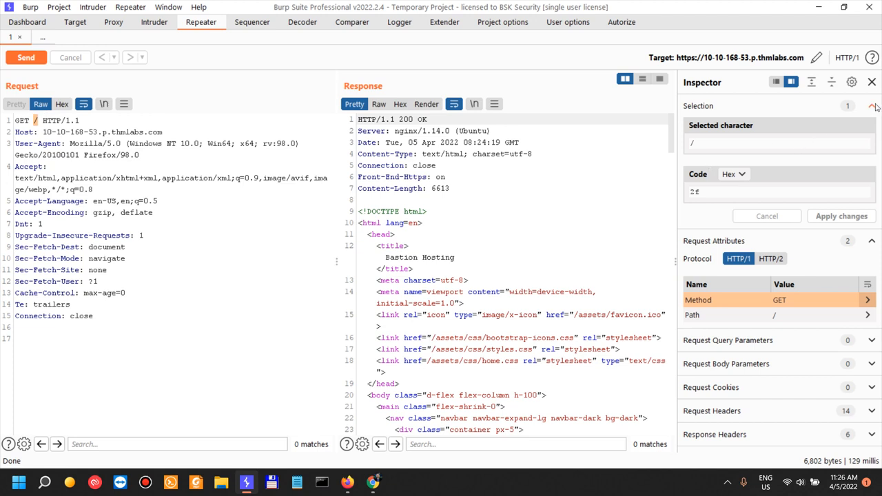
left_click(79, 204)
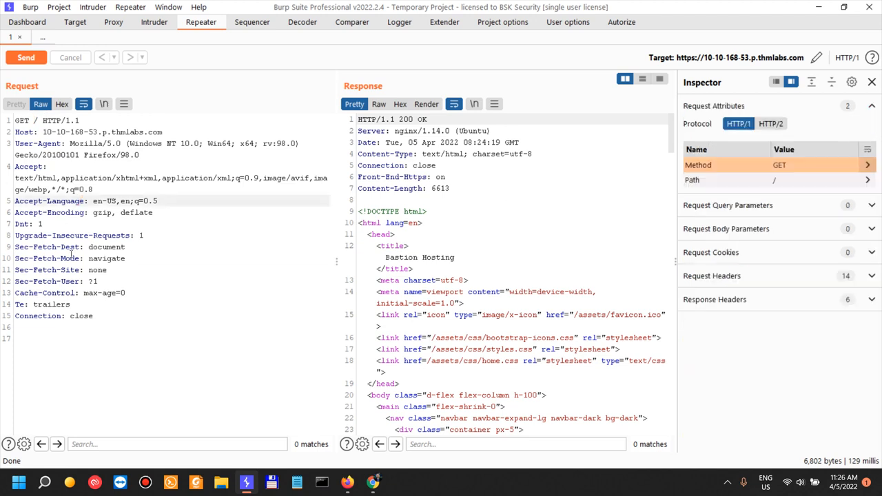
left_click(72, 256)
left_click(28, 121)
left_click(25, 132)
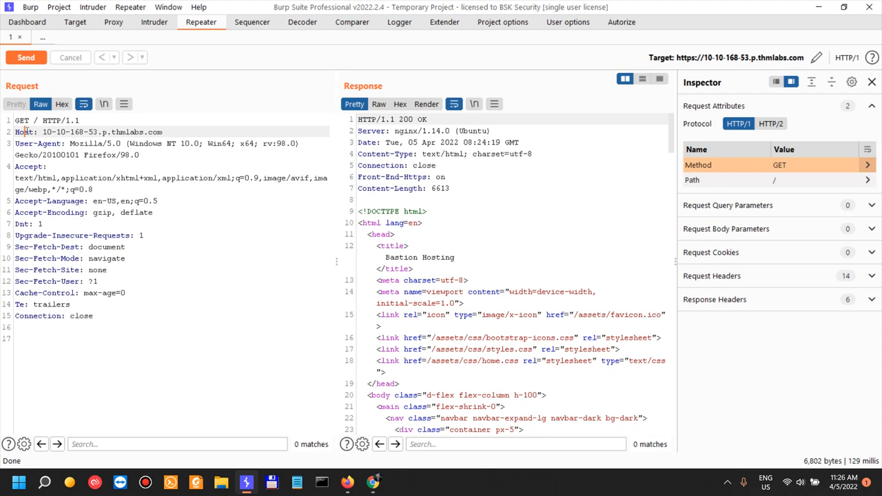
- Change the request path to /index.php?page=1 and expand Request Query Parameters in the Inspector without adding another parameter
left_click(757, 207)
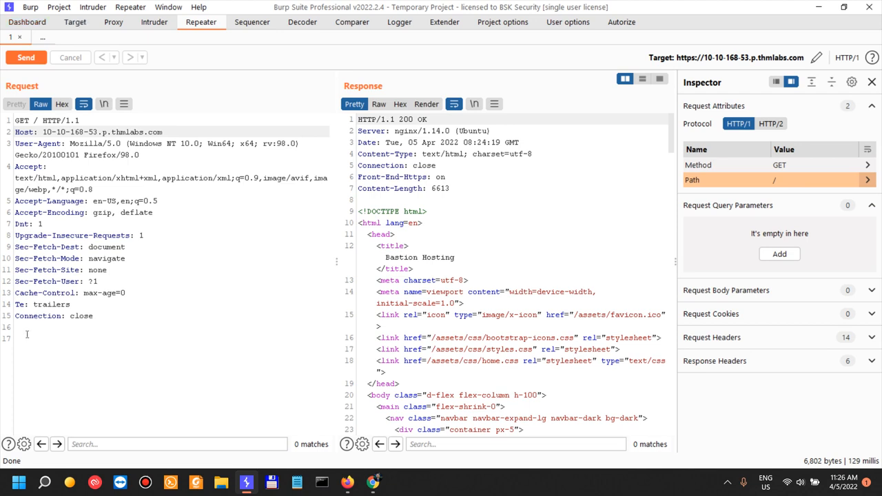
left_click(27, 334)
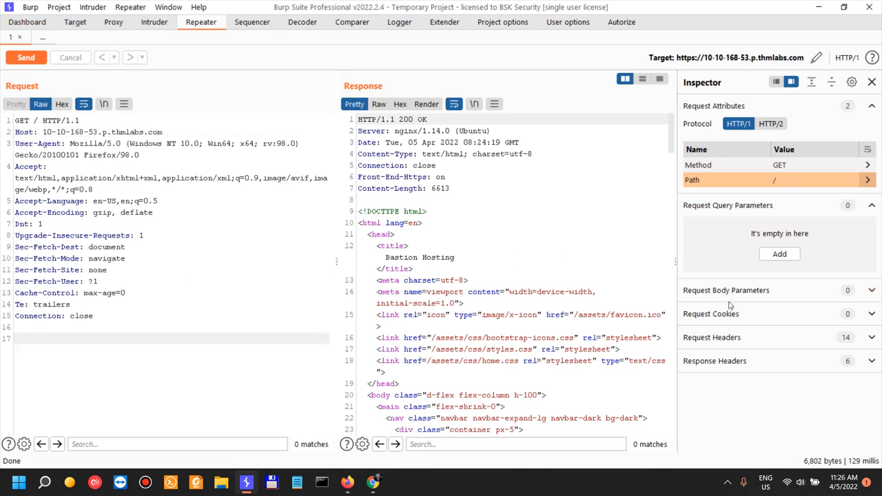
left_click(718, 207)
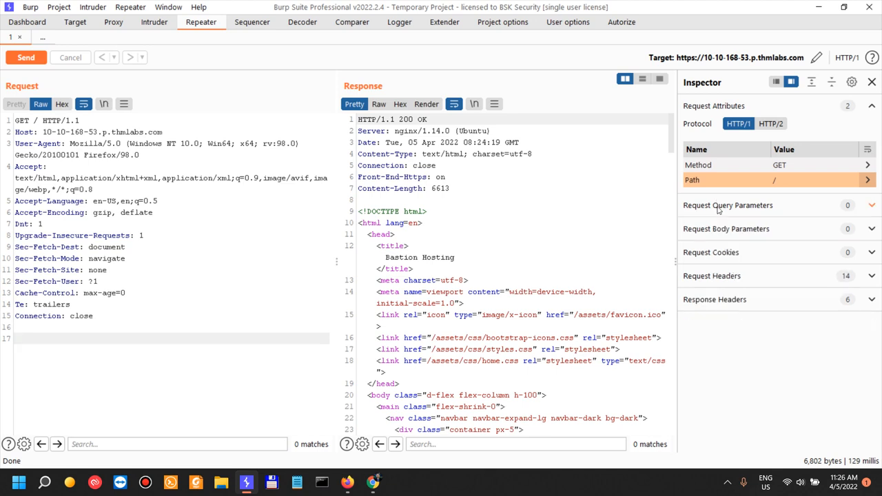
left_click(39, 121)
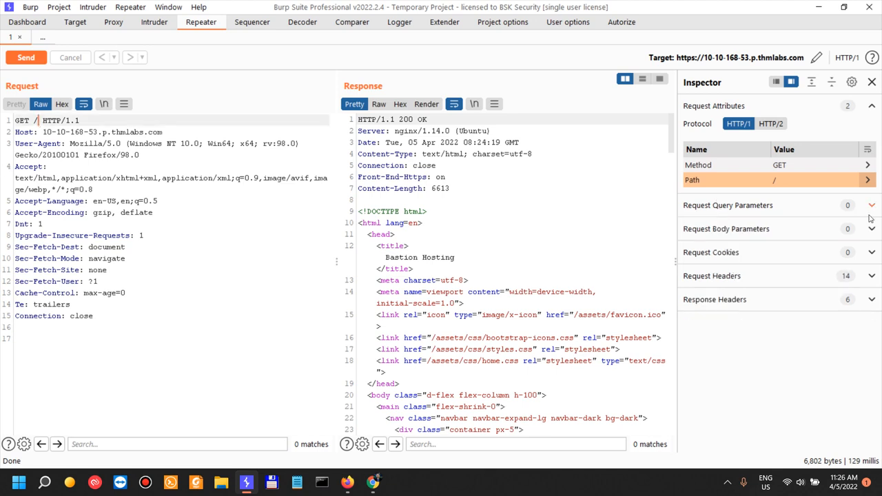
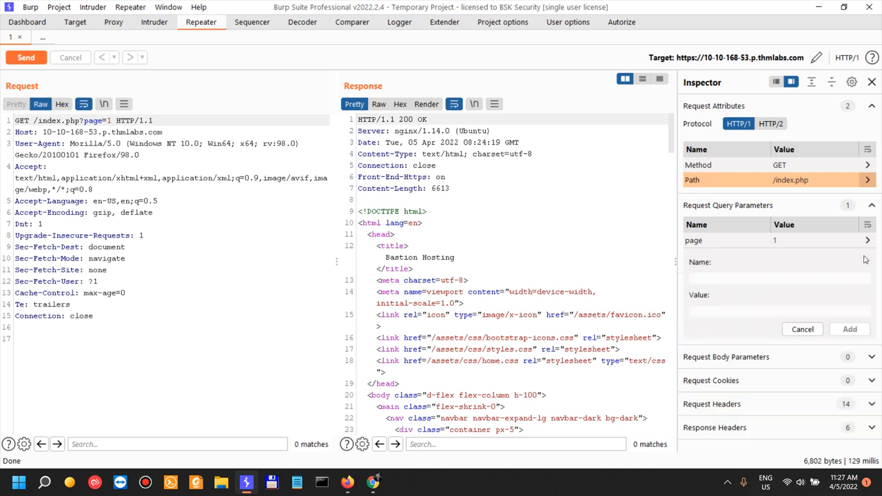
left_click(801, 329)
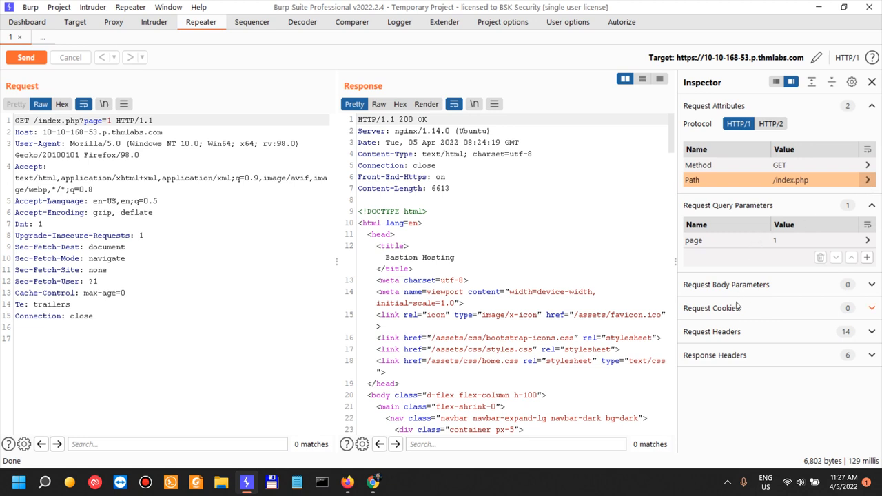
- Expand the Request Body Parameters and Request Cookies sections, and add a Cookie header with a sess_id value below the Accept header
left_click(720, 285)
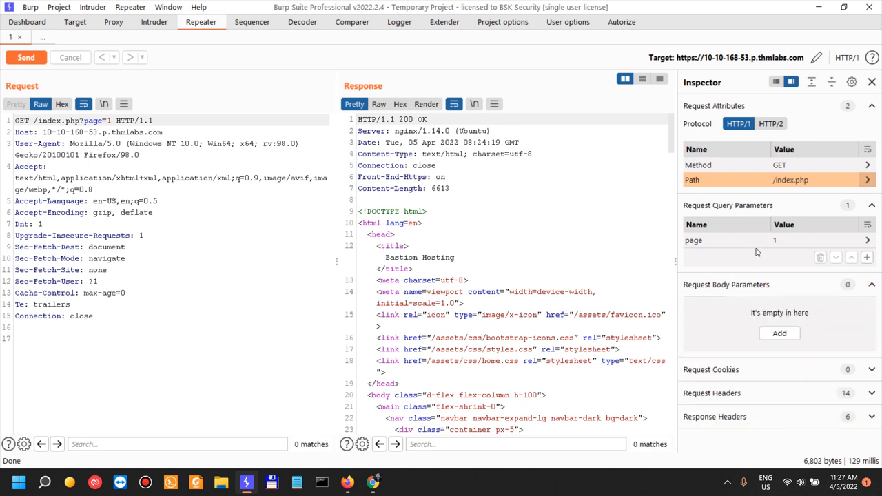
left_click(72, 345)
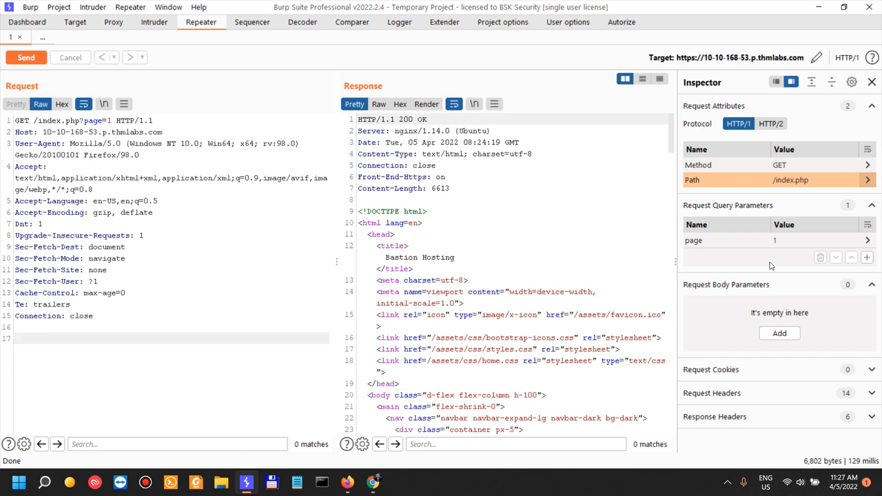
left_click(727, 370)
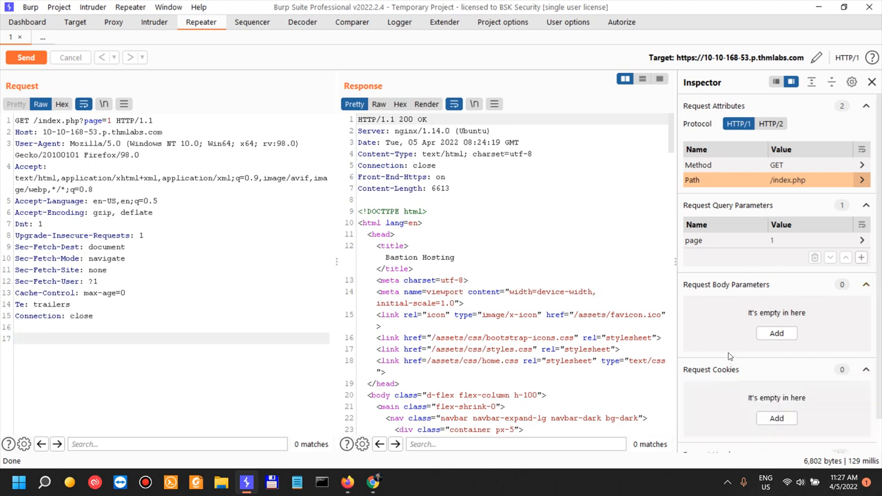
scroll(742, 323, "down", 1)
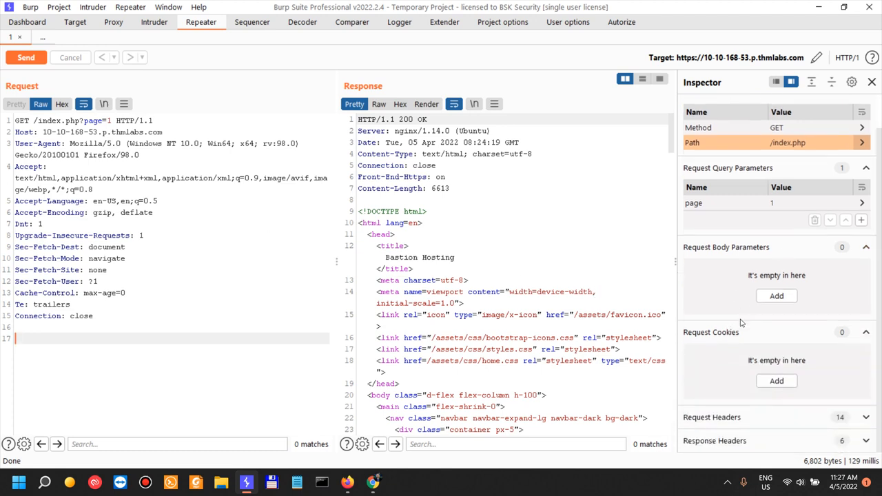
left_click(97, 189)
key("Return")
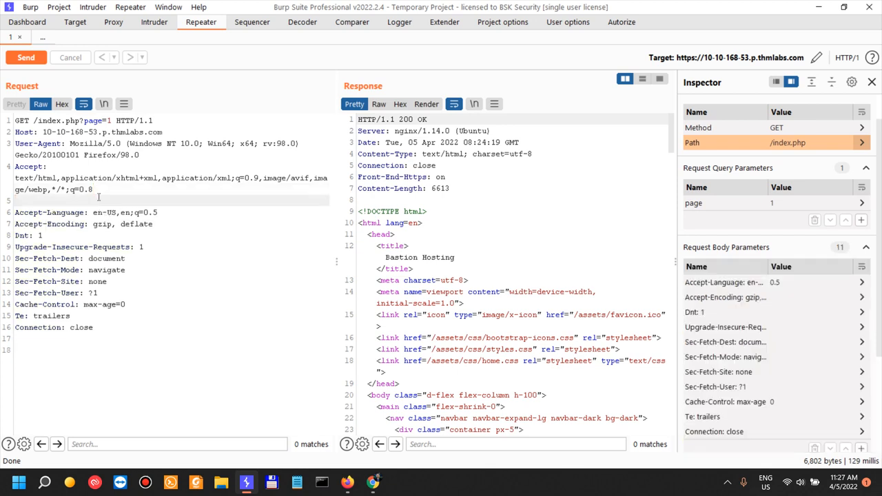
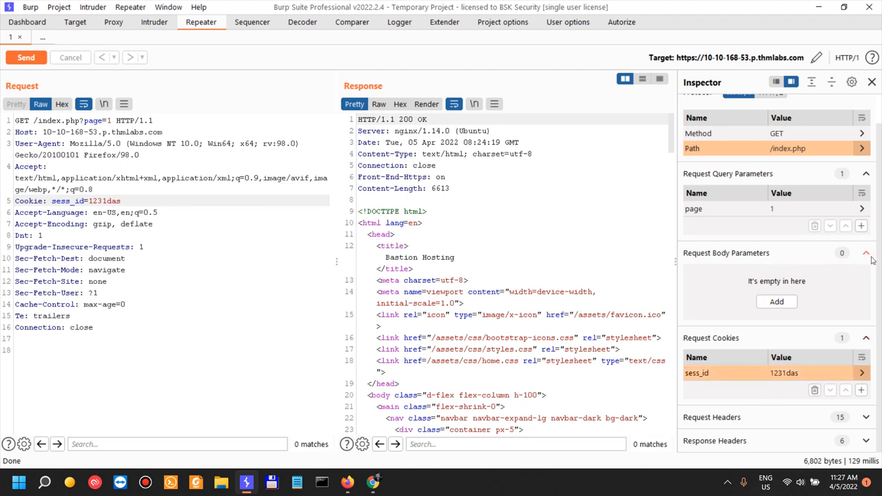
- Expand the Inspector's Request Headers and Response Headers sections and look through the listed headers
left_click(769, 419)
scroll(772, 389, "down", 5)
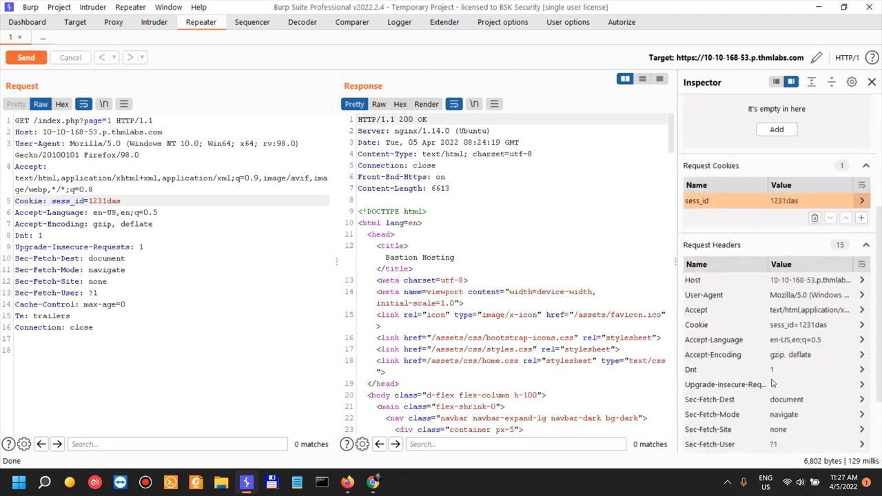
scroll(771, 384, "down", 3)
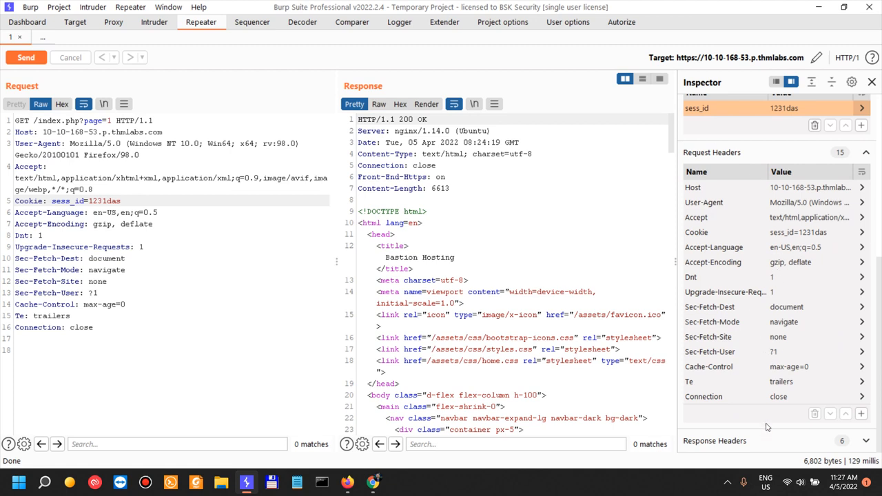
scroll(761, 305, "down", 3)
scroll(758, 242, "down", 1)
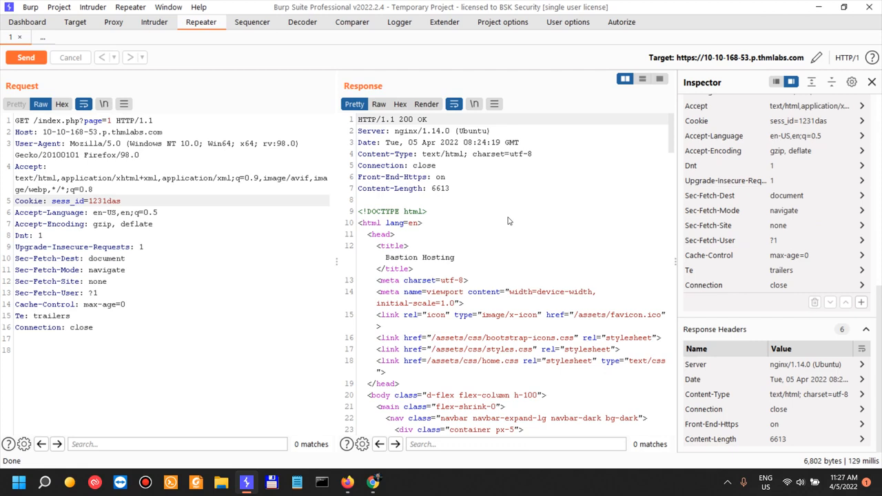
left_click(486, 203)
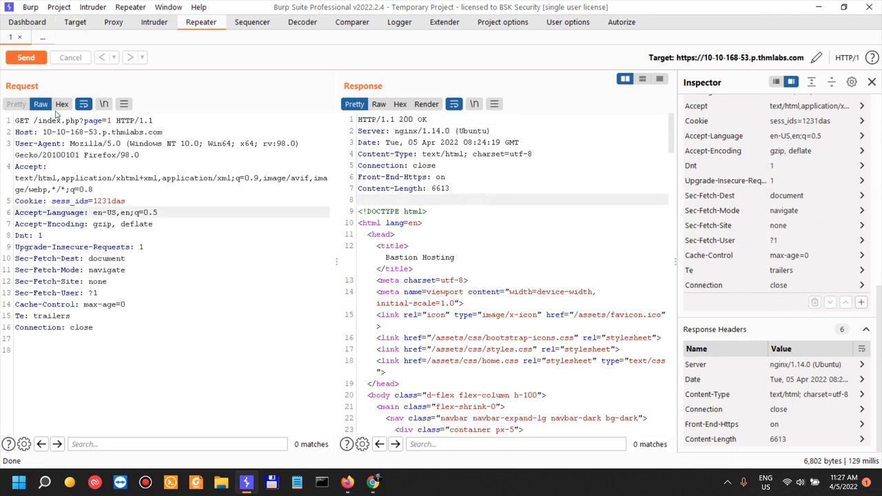
- Copy the edited request into a second Repeater tab and send it to the server
left_click(213, 262)
key("ctrl+r")
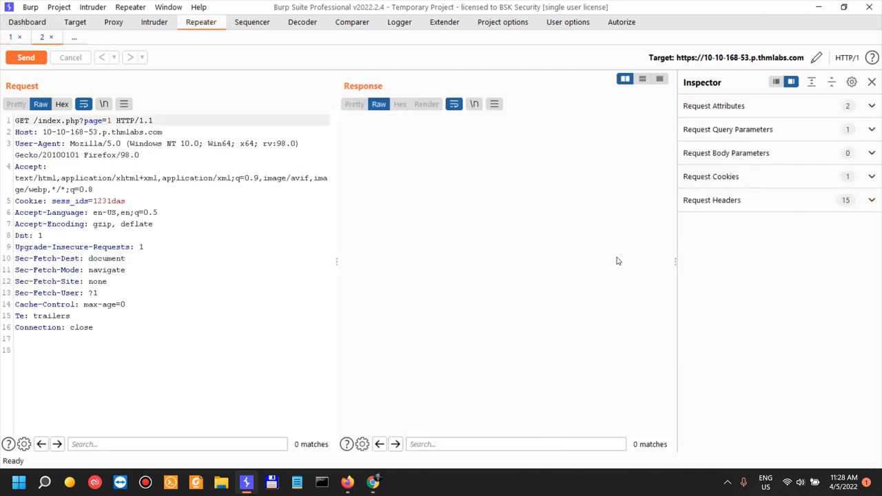
left_click(25, 57)
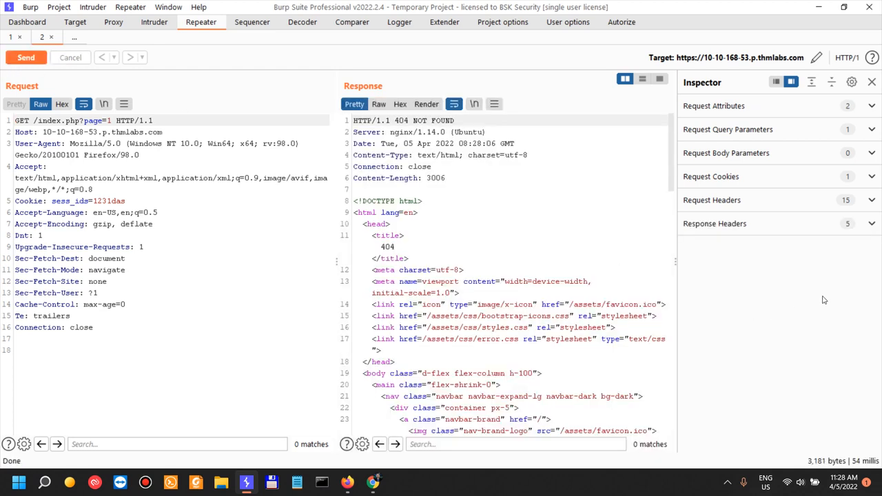
- Check the Response Headers section of the new response and close the Inspector
left_click(716, 226)
left_click(715, 226)
left_click(872, 82)
- Switch to the TryHackMe room in Chrome and read where the Inspector appears in Proxy and Repeater
mouse_move(373, 482)
left_click(365, 397)
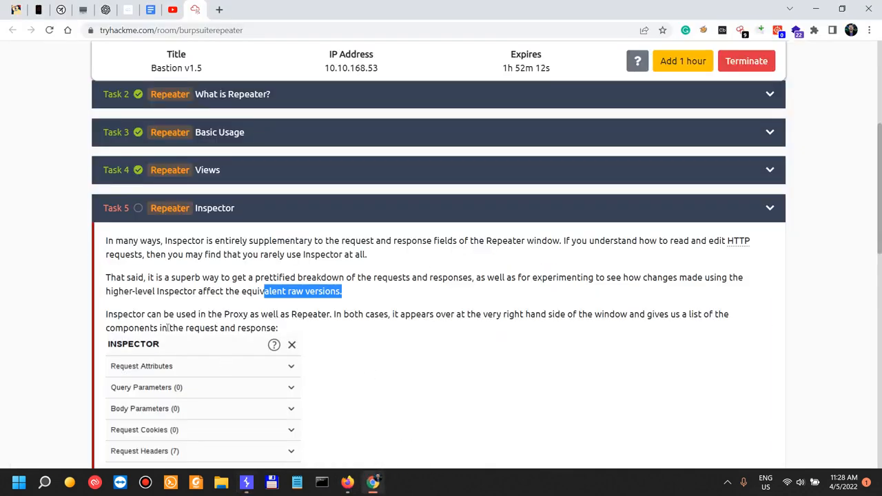
scroll(167, 327, "down", 3)
left_click_drag(122, 141, 462, 140)
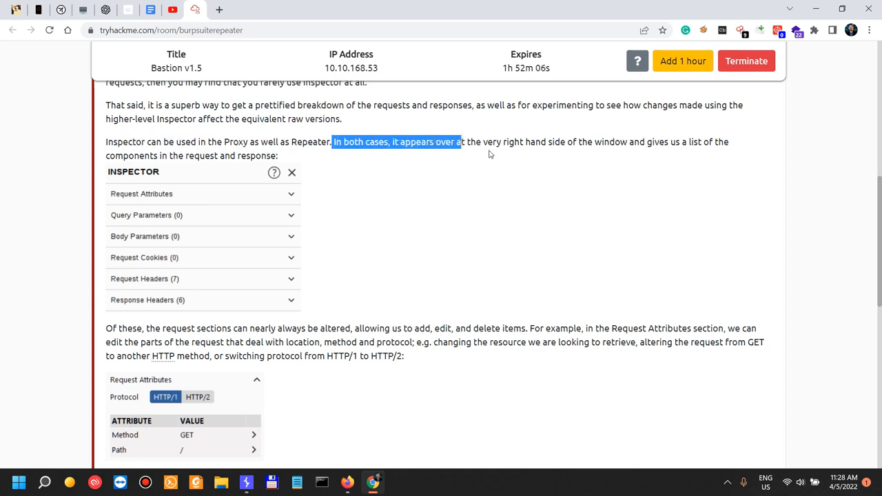
- Switch to Burp Suite, show the Proxy's HTTP history and hide its Inspector
key("alt+Tab")
left_click(123, 27)
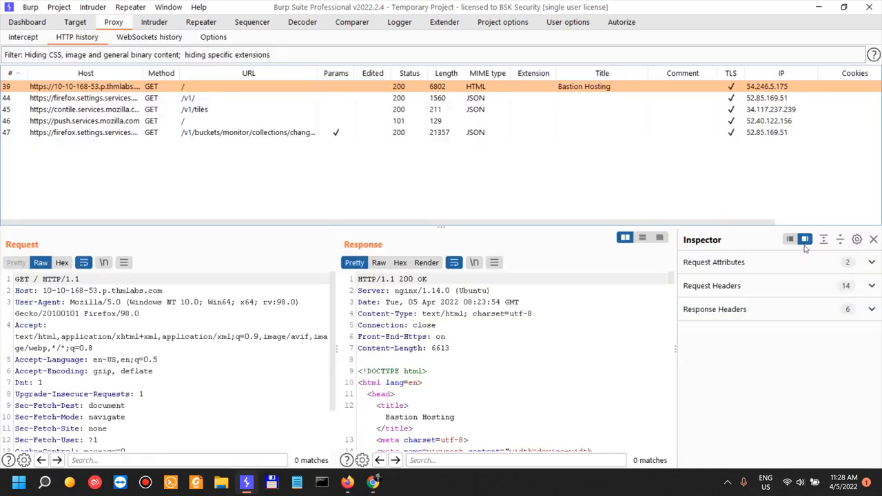
left_click(874, 240)
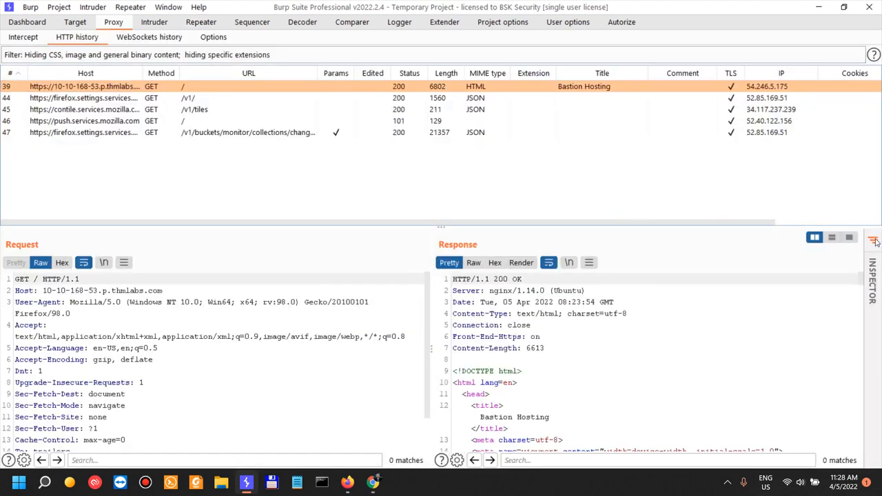
- Return to the TryHackMe room and read how request sections can be altered, including the location, method and protocol in Request Attributes
key("alt+Tab")
scroll(261, 224, "down", 3)
left_click_drag(137, 156, 351, 157)
left_click(296, 157)
scroll(445, 197, "up", 2)
scroll(446, 198, "down", 2)
scroll(446, 198, "up", 2)
scroll(441, 197, "down", 1)
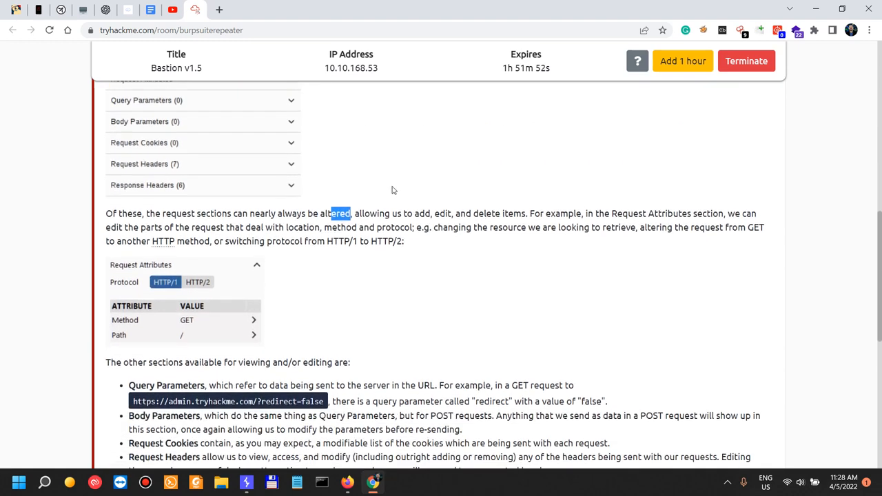
left_click_drag(370, 214, 542, 211)
left_click_drag(612, 214, 748, 219)
left_click_drag(146, 229, 433, 228)
left_click(376, 226)
scroll(282, 315, "down", 5)
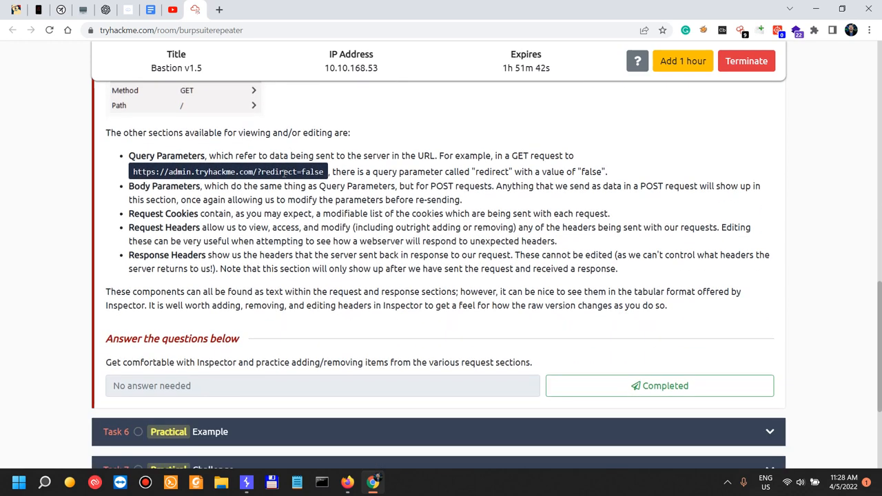
- Read the descriptions of the other Inspector sections and the note on their tabular format
scroll(164, 152, "up", 1)
left_click_drag(179, 194, 321, 194)
scroll(234, 310, "up", 1)
scroll(126, 226, "down", 1)
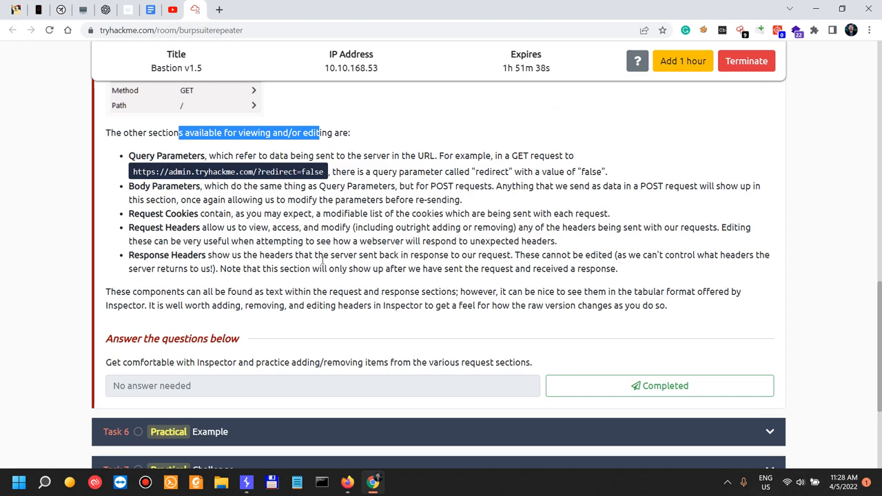
scroll(322, 260, "down", 1)
left_click_drag(141, 234, 708, 235)
left_click(449, 236)
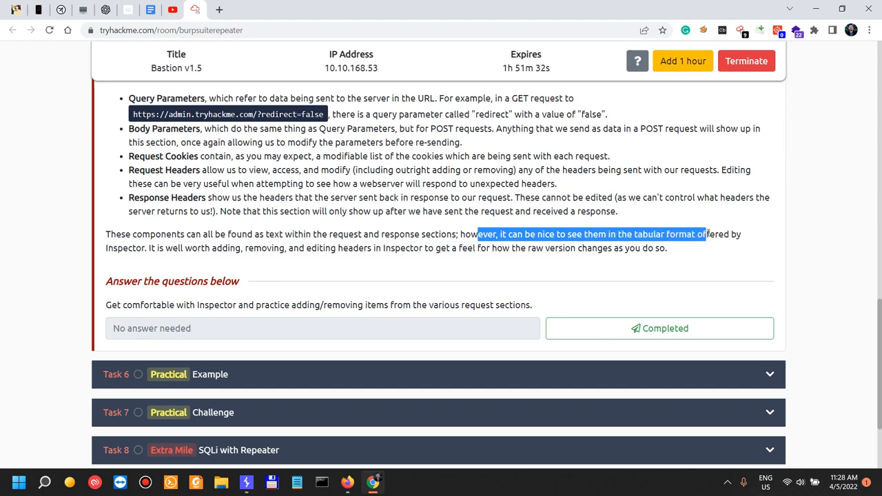
- Read the closing advice on adding, removing and editing headers in Inspector to see how the raw version changes
scroll(579, 278, "down", 2)
left_click_drag(137, 132, 239, 120)
scroll(350, 185, "up", 2)
left_click(251, 258)
left_click_drag(254, 249, 306, 235)
left_click_drag(353, 249, 487, 251)
left_click(507, 252)
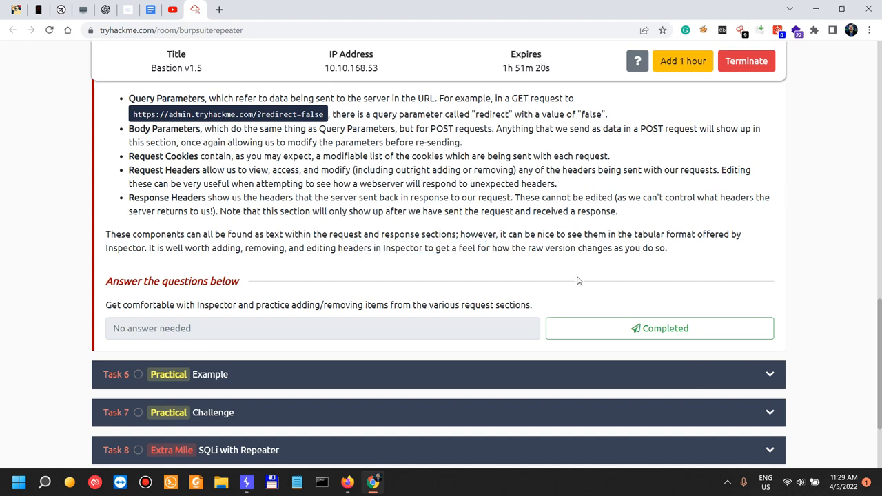
- Mark the Task 5 Inspector question as completed and expand Task 6, Practical Example
left_click(689, 331)
scroll(812, 389, "down", 3)
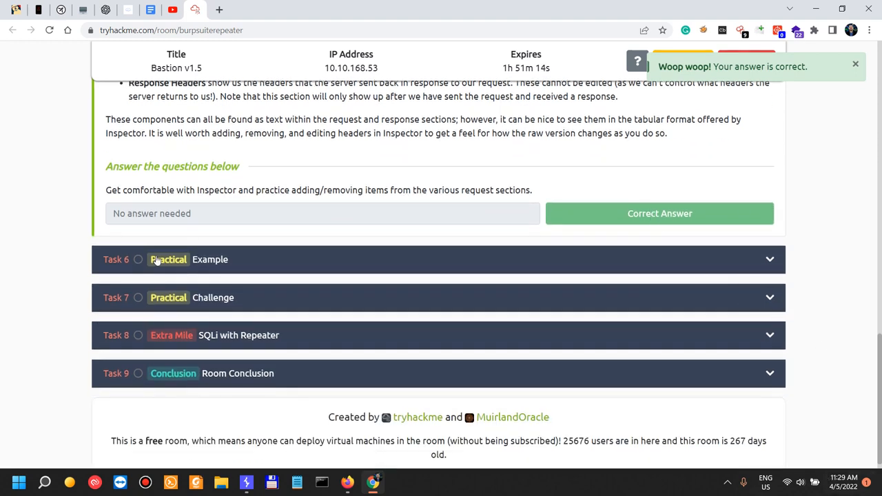
scroll(482, 297, "up", 1)
left_click(288, 318)
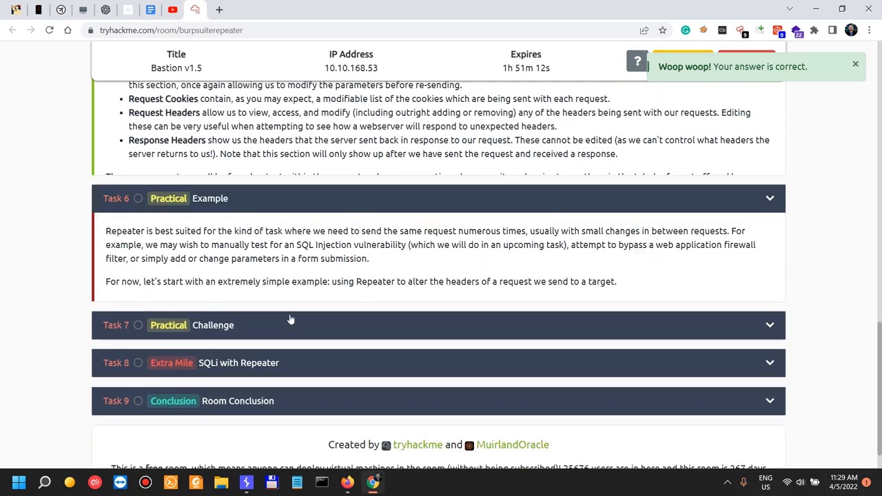
scroll(418, 240, "down", 4)
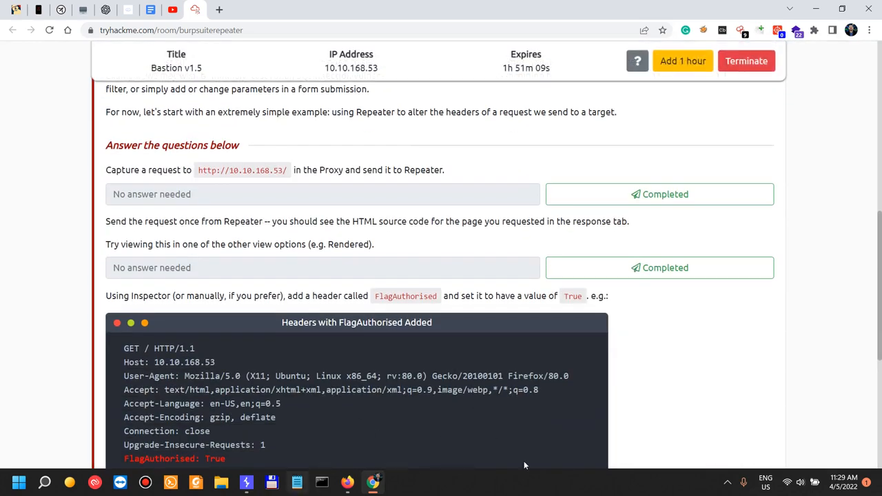
left_click(727, 482)
left_click(704, 450)
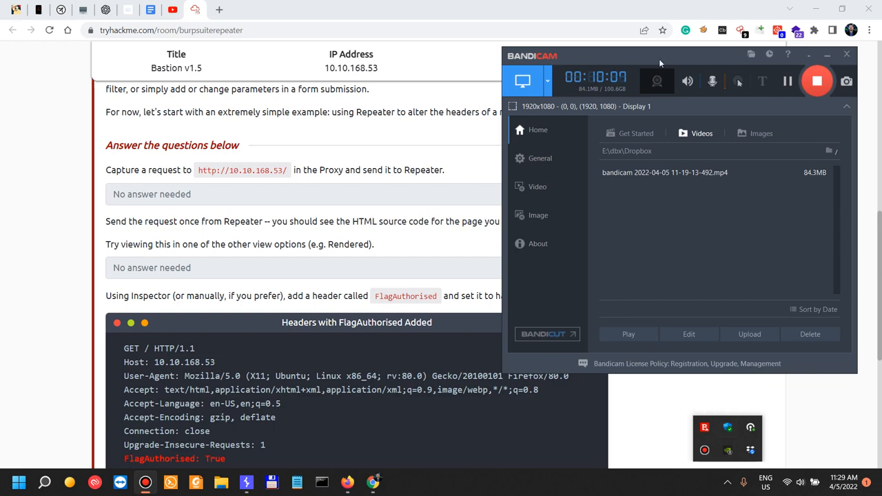
left_click(1, 154)
- Read the Task 6 introduction on what Repeater is best suited for and the example of altering request headers
scroll(57, 243, "up", 3)
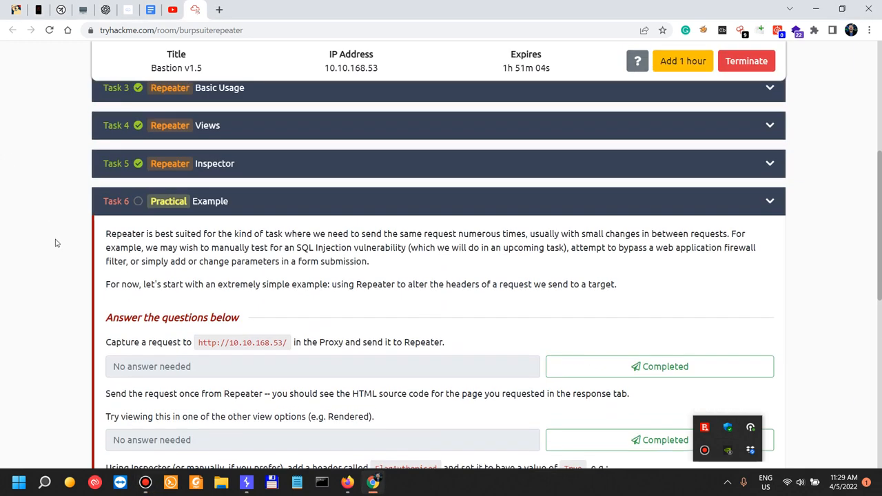
scroll(56, 243, "down", 1)
left_click_drag(174, 174, 350, 178)
left_click_drag(402, 177, 730, 178)
left_click(555, 177)
left_click_drag(130, 190, 186, 191)
left_click_drag(279, 189, 648, 202)
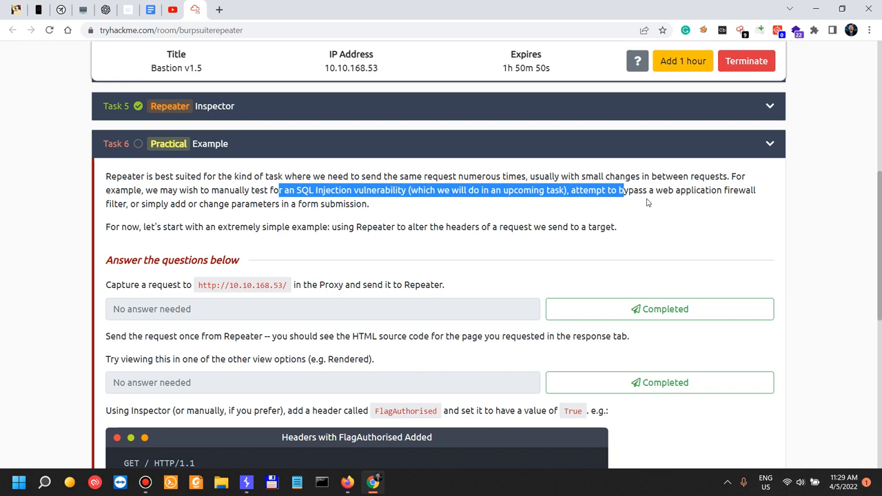
left_click(647, 191)
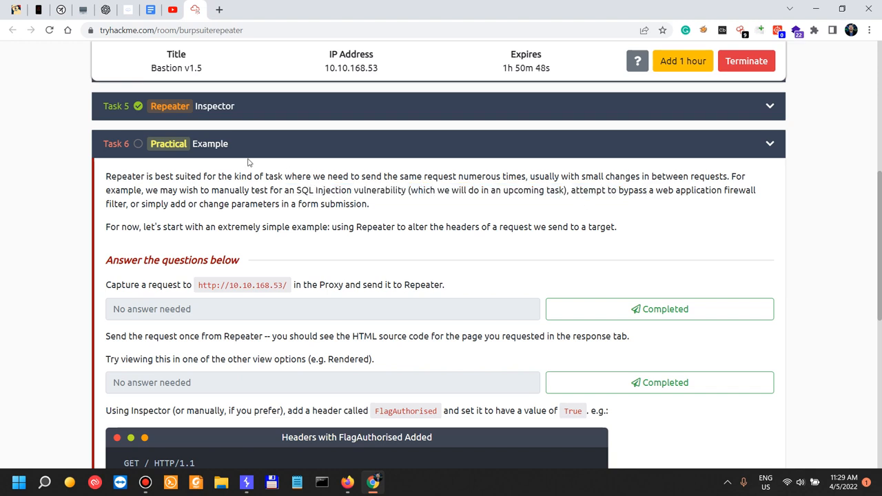
left_click_drag(143, 204, 379, 202)
left_click(380, 202)
left_click_drag(133, 227, 484, 234)
scroll(690, 213, "down", 2)
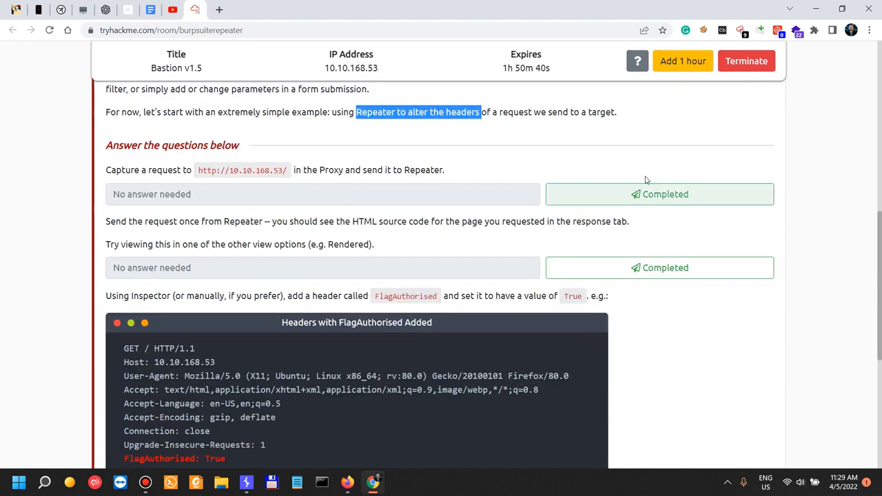
left_click_drag(150, 172, 240, 171)
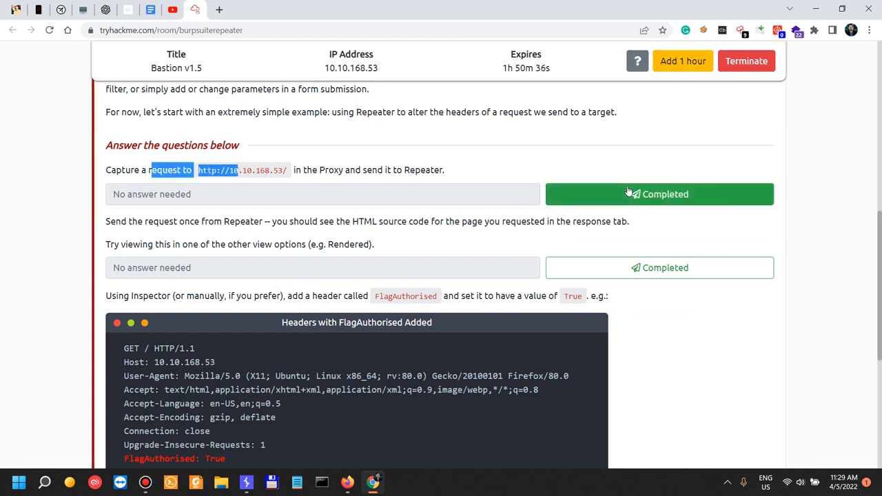
triple_click(229, 170)
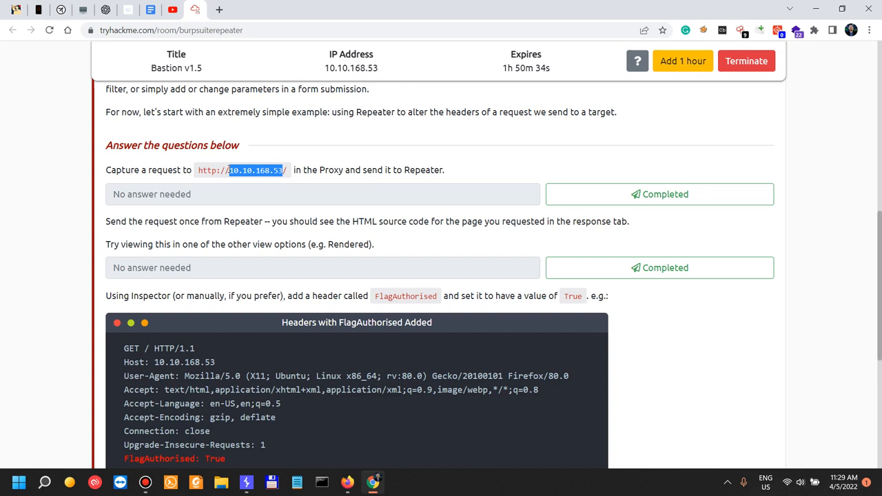
left_click(207, 169)
left_click_drag(199, 170, 288, 172)
key("ctrl+c")
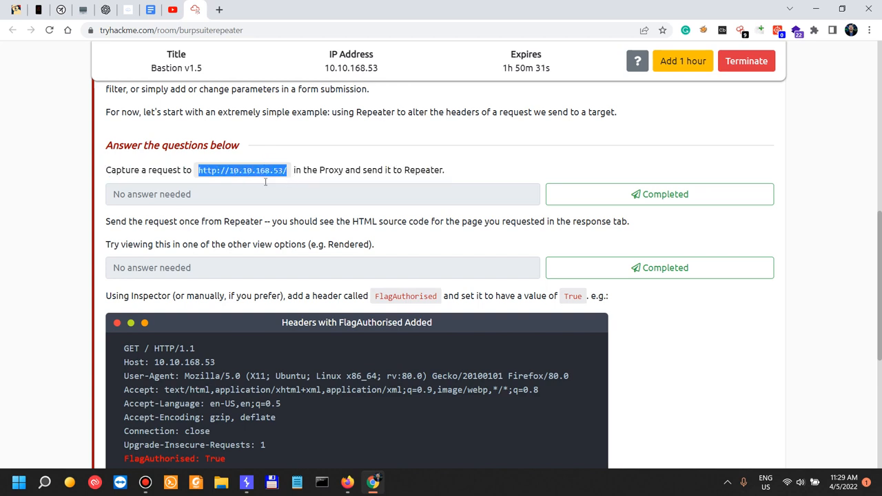
left_click(348, 482)
left_click(141, 12)
key("ctrl+v")
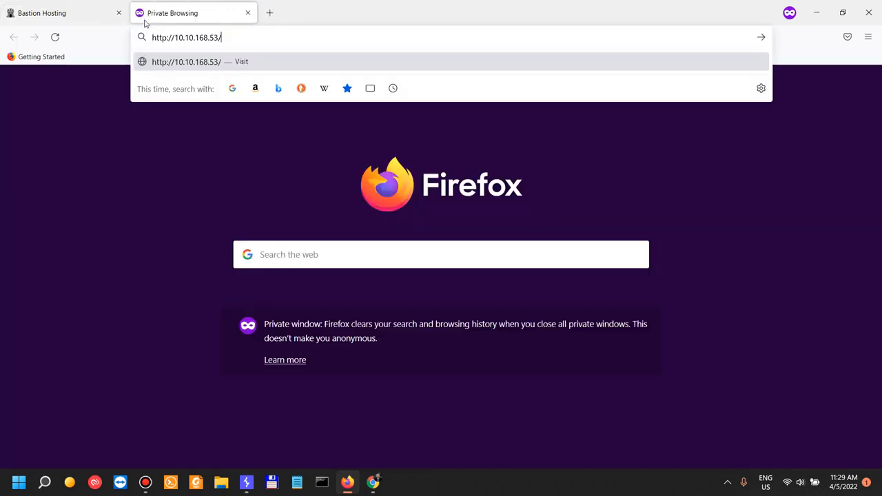
key("Return")
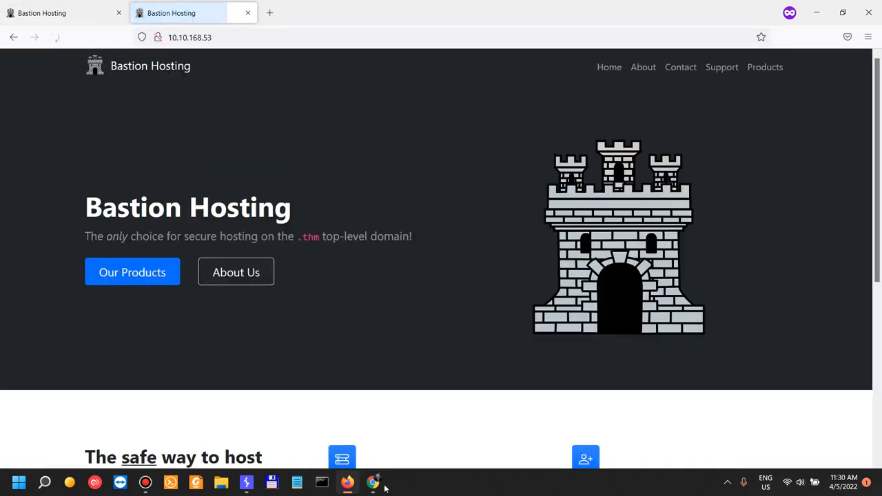
left_click(347, 482)
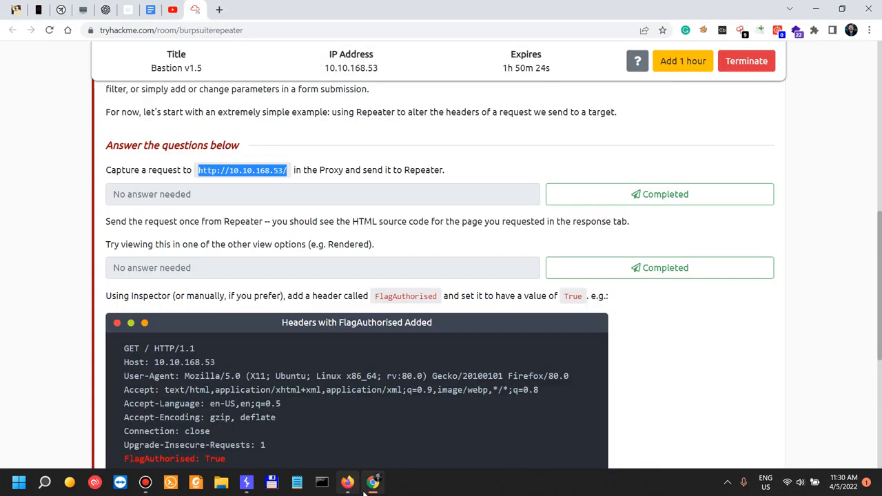
mouse_move(377, 486)
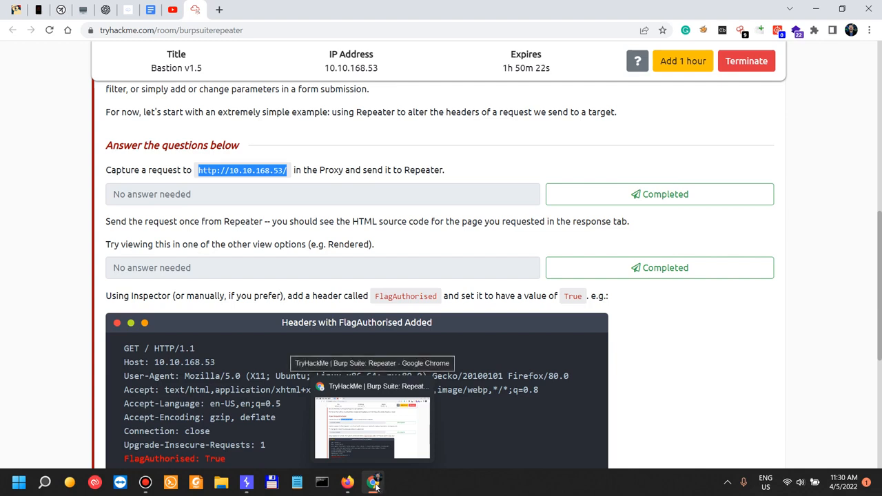
left_click(246, 482)
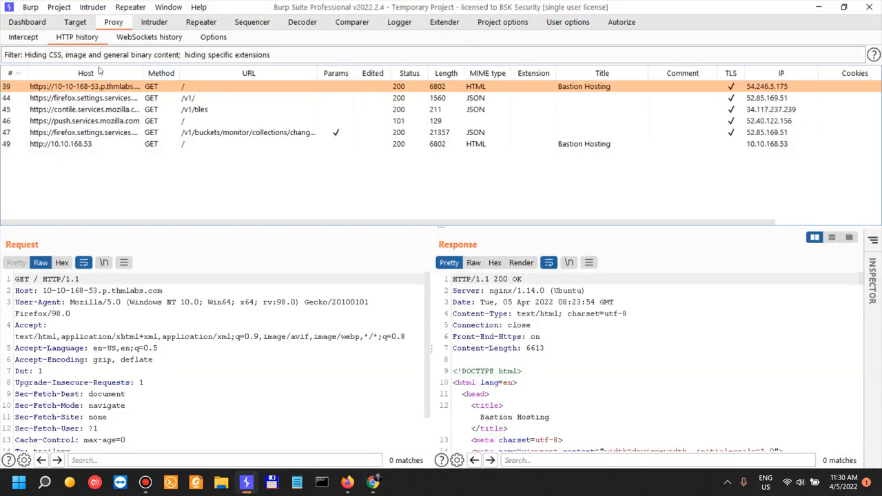
left_click(24, 38)
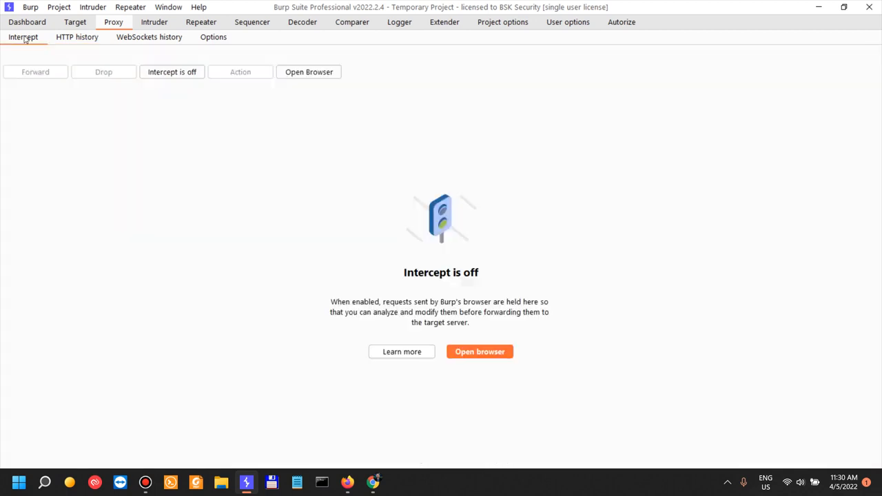
left_click(77, 39)
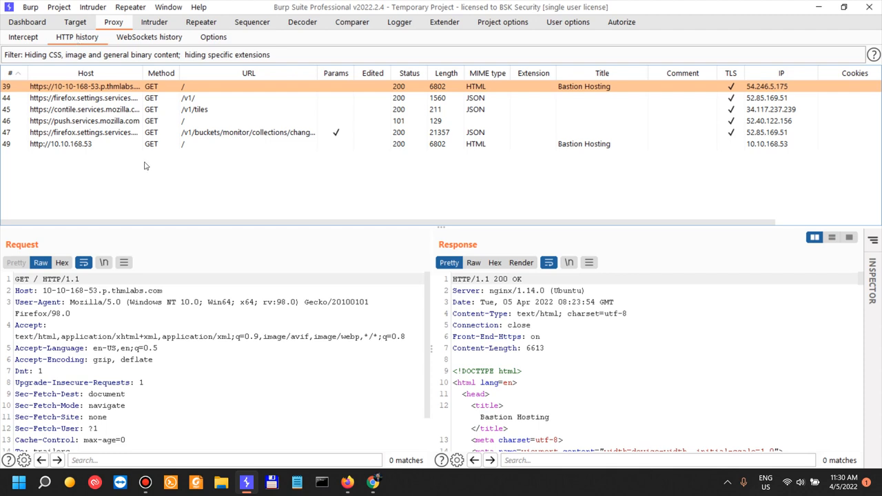
left_click(73, 145)
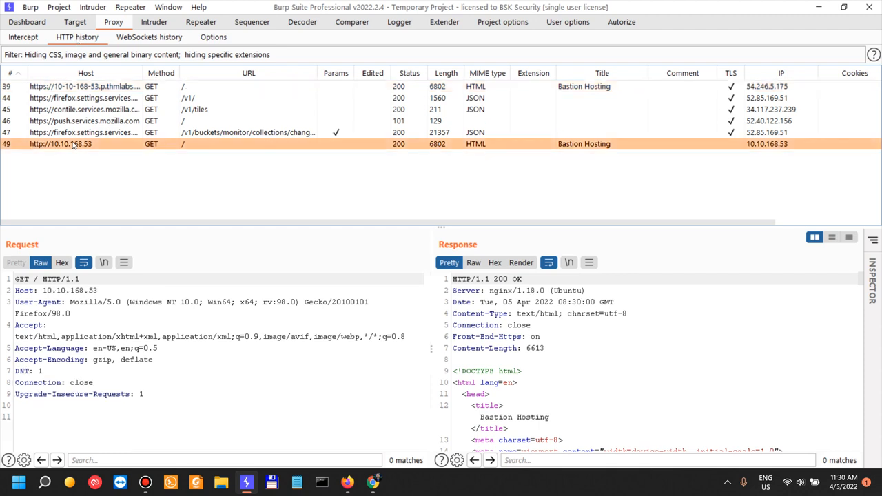
left_click(273, 406)
key("ctrl+r")
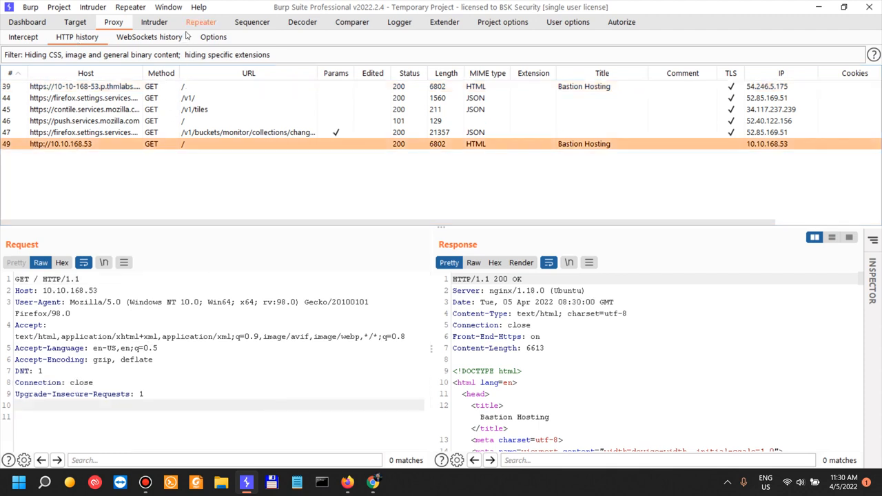
left_click(207, 23)
left_click_drag(202, 23, 152, 23)
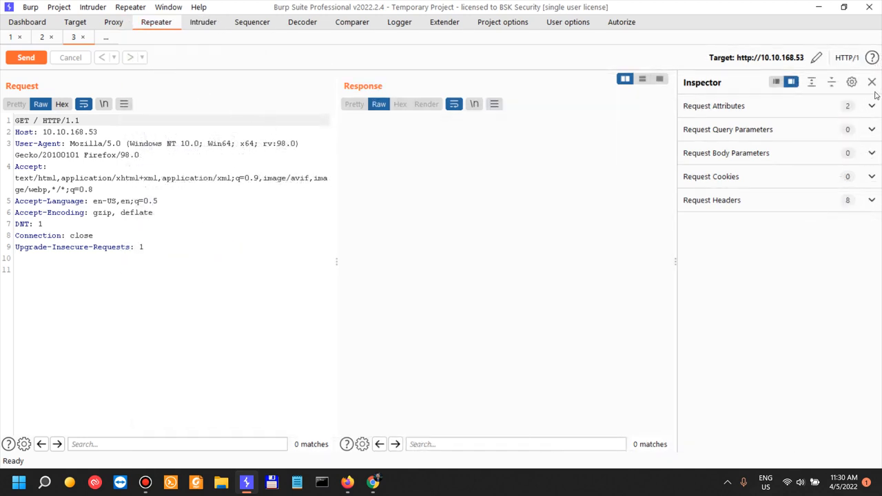
- Return to the TryHackMe room and mark the question on capturing a request and sending it to Repeater as completed
left_click(372, 482)
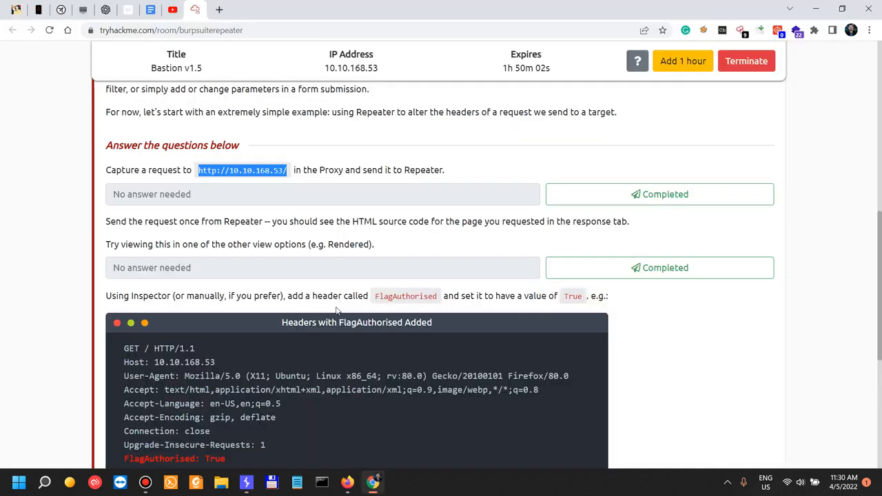
left_click(198, 172)
left_click_drag(350, 170, 531, 181)
left_click(620, 194)
- Read the instruction to send the request once, then send the 10.10.168.53 request from Burp Suite's Repeater
left_click_drag(168, 221, 246, 222)
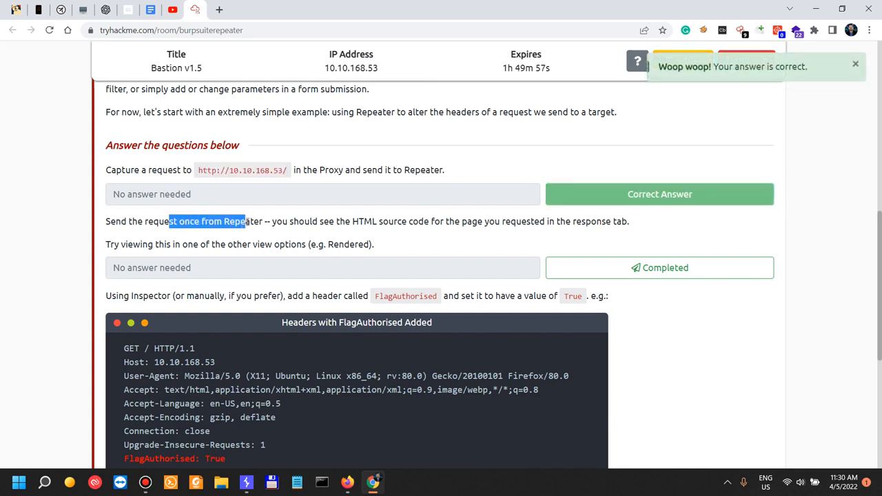
left_click(290, 225)
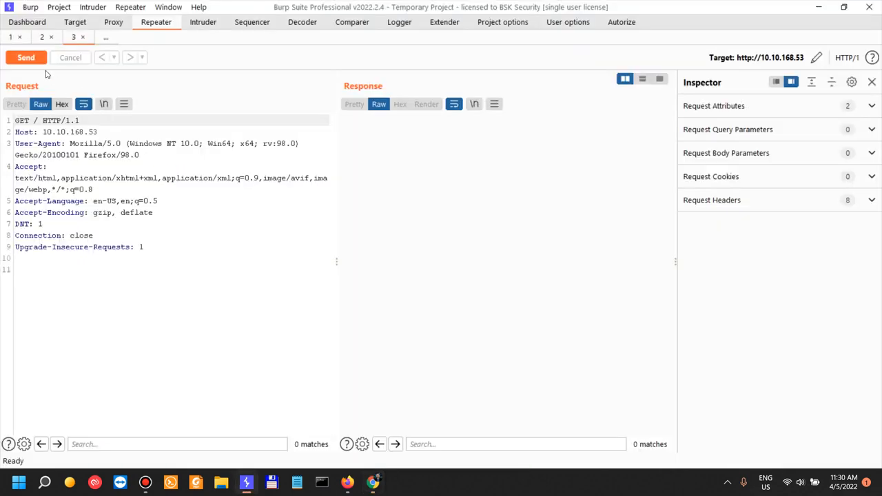
left_click(28, 57)
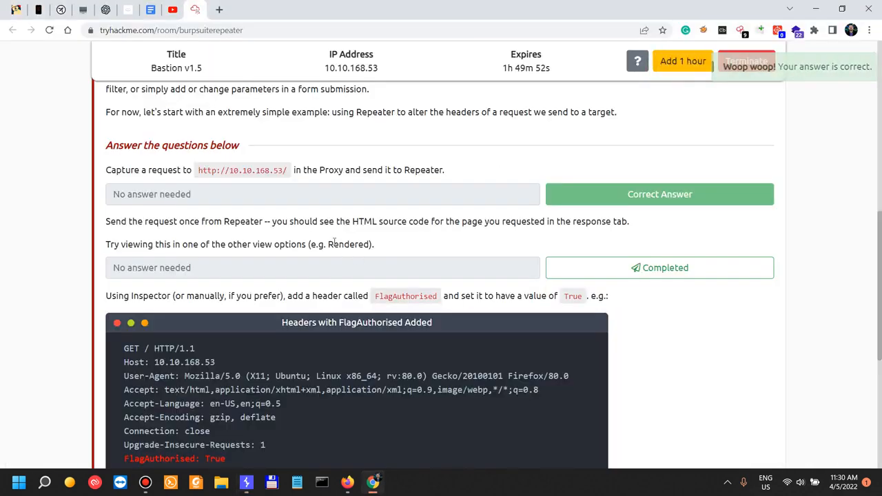
- Read the room's note on the HTML source and other view options, then show the Repeater response in Render view
left_click_drag(303, 221, 534, 218)
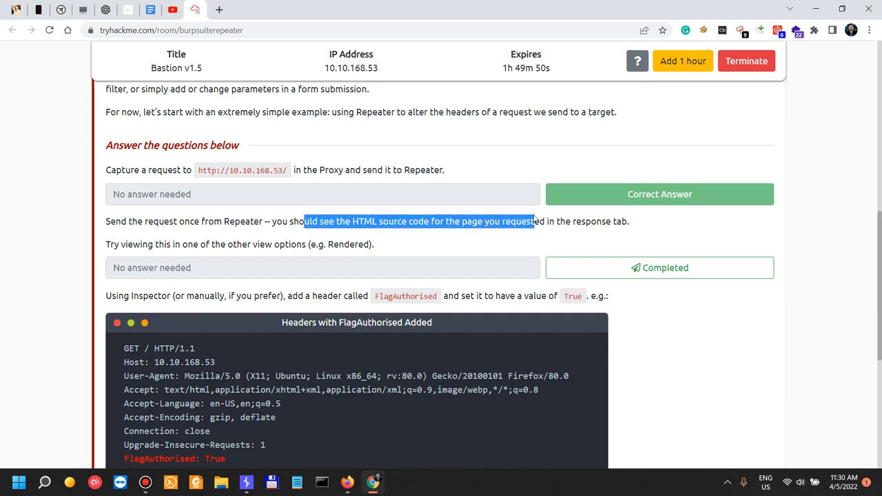
left_click(588, 222)
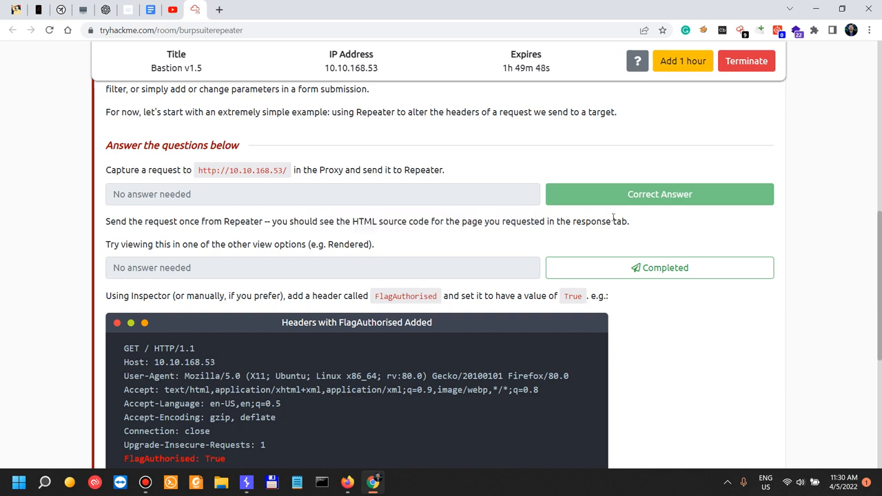
left_click_drag(125, 244, 301, 240)
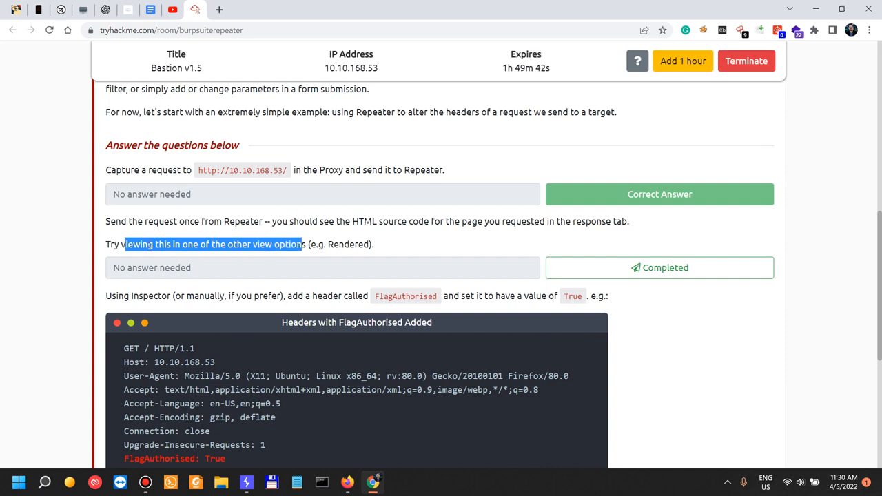
left_click(181, 246)
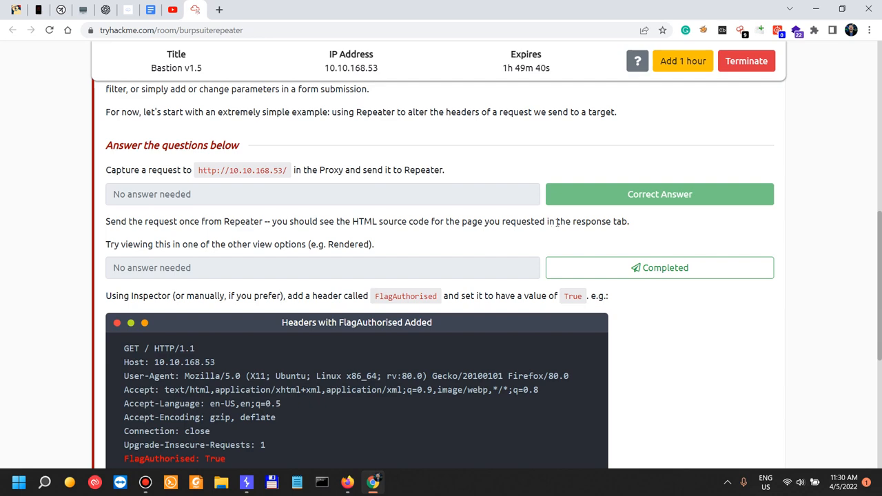
key("alt+Tab")
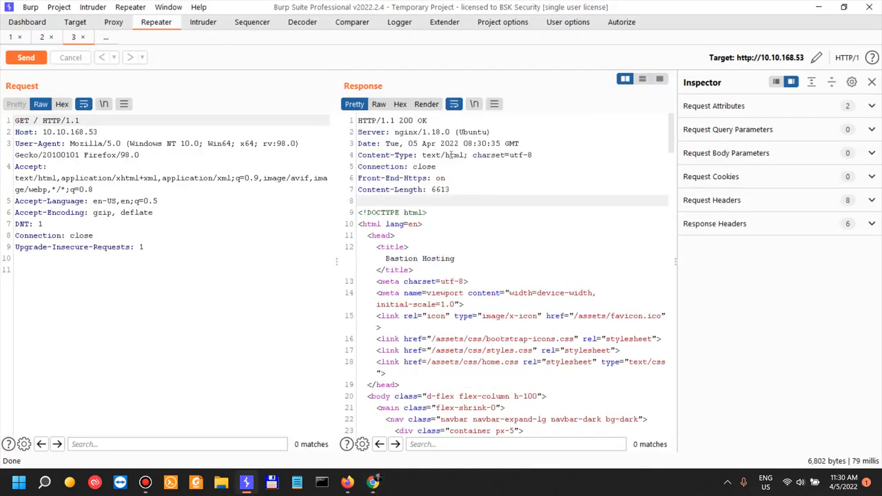
left_click(426, 104)
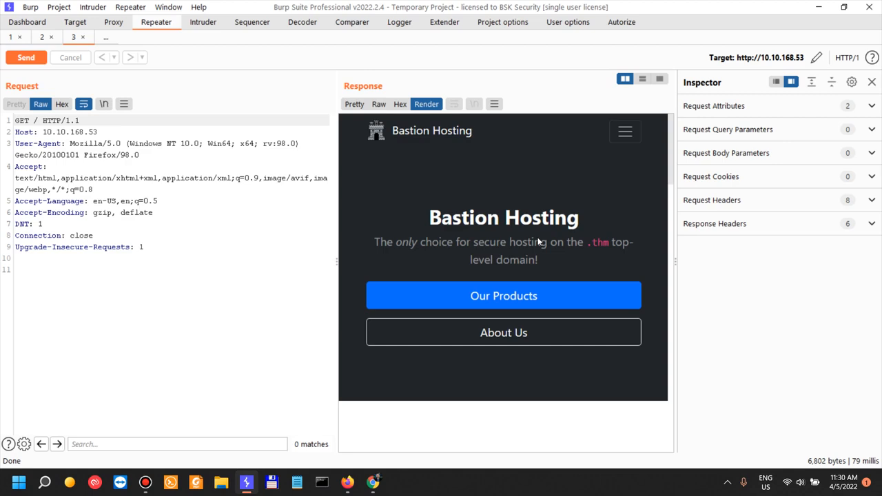
- Return to the TryHackMe room and mark the question on sending the request and trying another view as completed
key("alt+Tab")
scroll(336, 266, "down", 2)
scroll(336, 266, "down", 1)
left_click(689, 155)
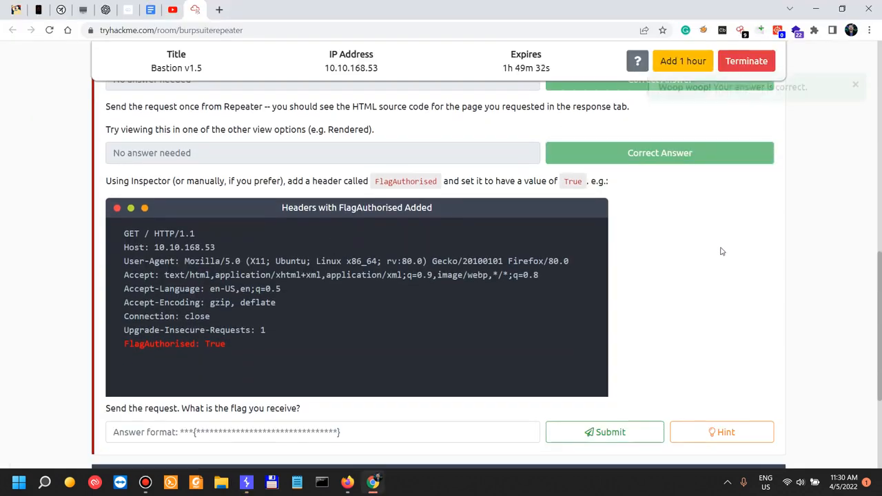
- Read the instruction to add a FlagAuthorised header with the value True, then switch back to Burp Suite's Repeater
left_click_drag(163, 181, 315, 193)
left_click(314, 181)
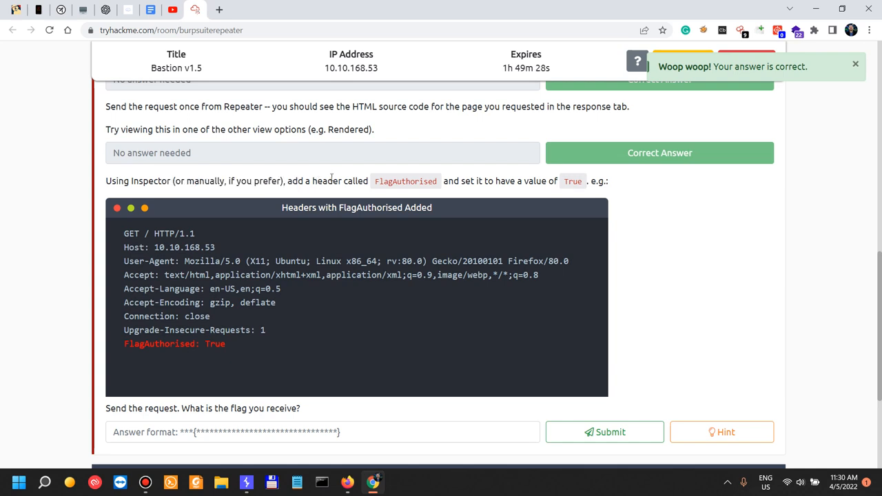
double_click(402, 180)
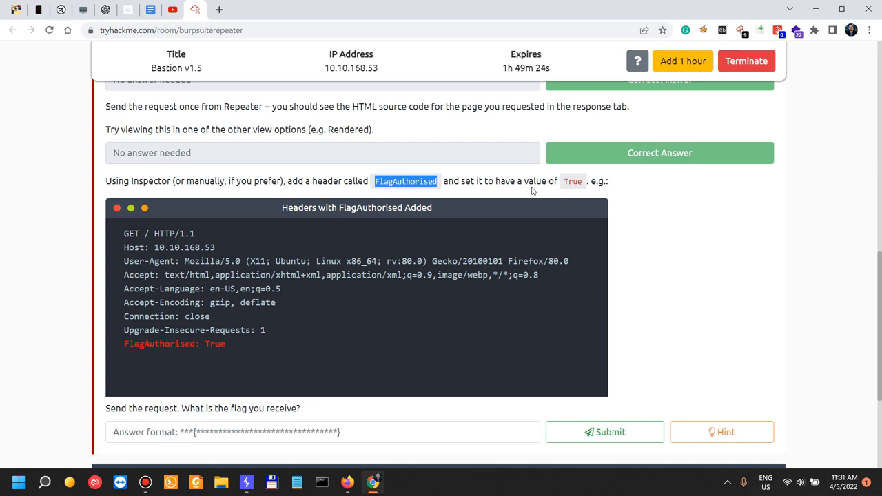
left_click_drag(484, 182, 575, 182)
key("alt+Tab")
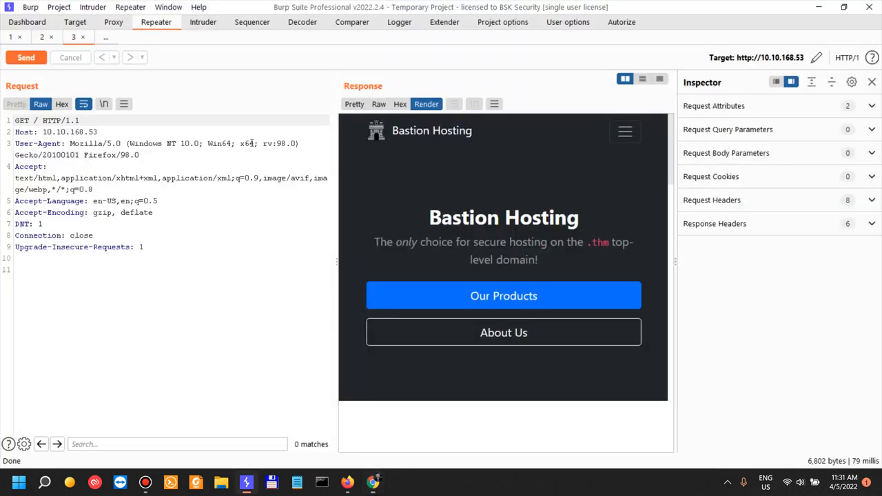
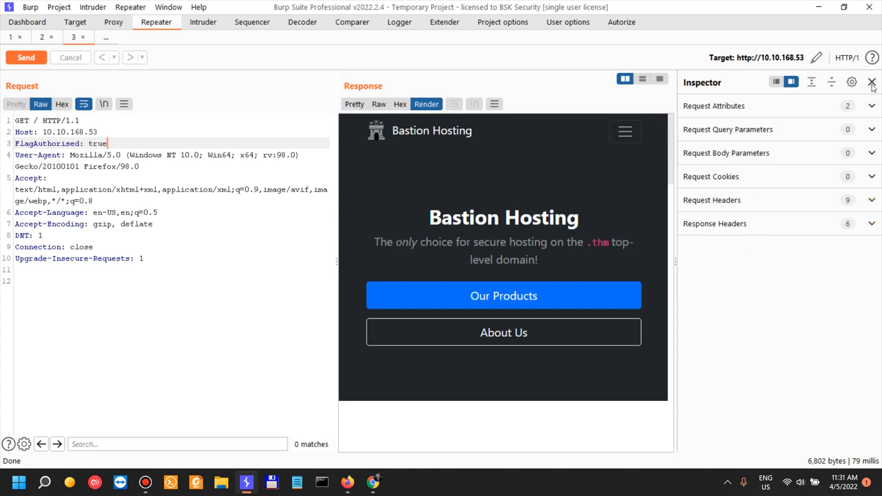
- Send the request with the header FlagAuthorised: true added below the Host line and look over the rendered response
left_click(23, 60)
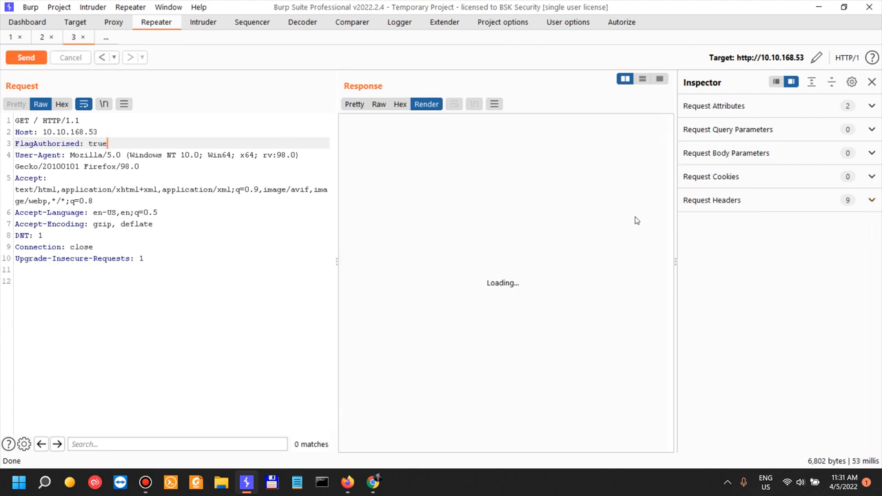
scroll(597, 235, "down", 15)
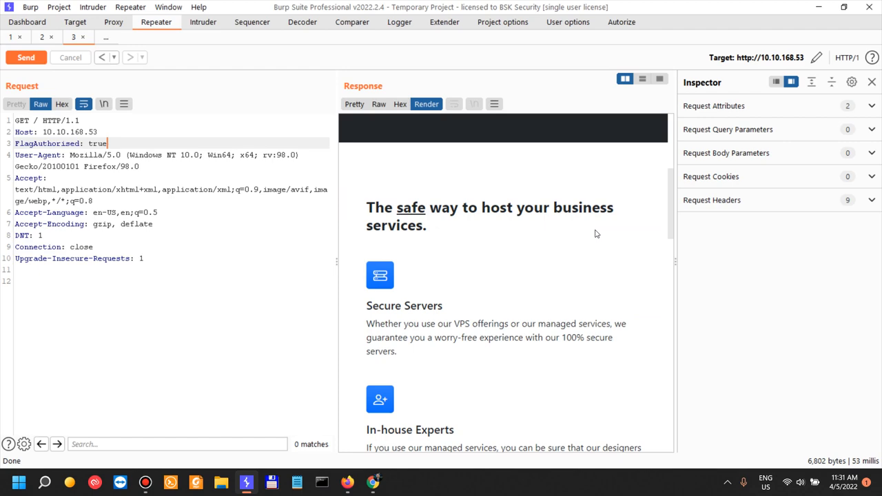
scroll(595, 236, "up", 15)
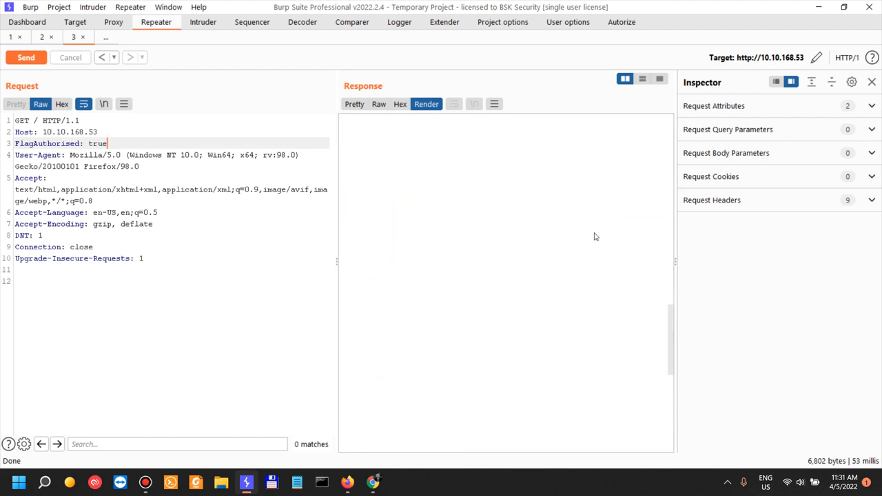
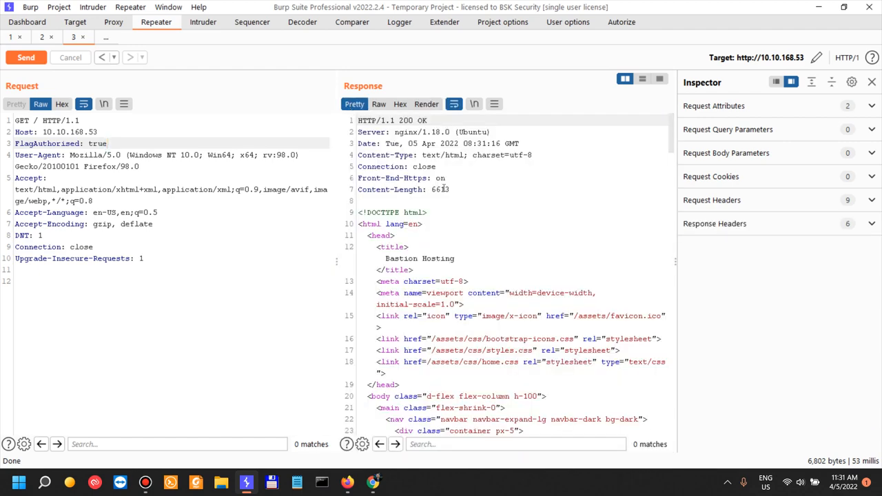
- Examine the response's HTML source in Pretty view from the headers to the end, looking for the flag
scroll(527, 236, "down", 18)
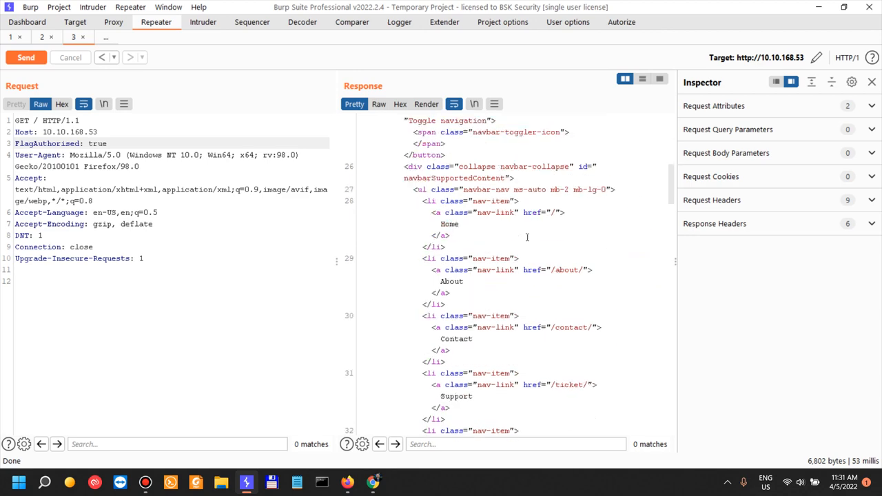
scroll(527, 238, "down", 12)
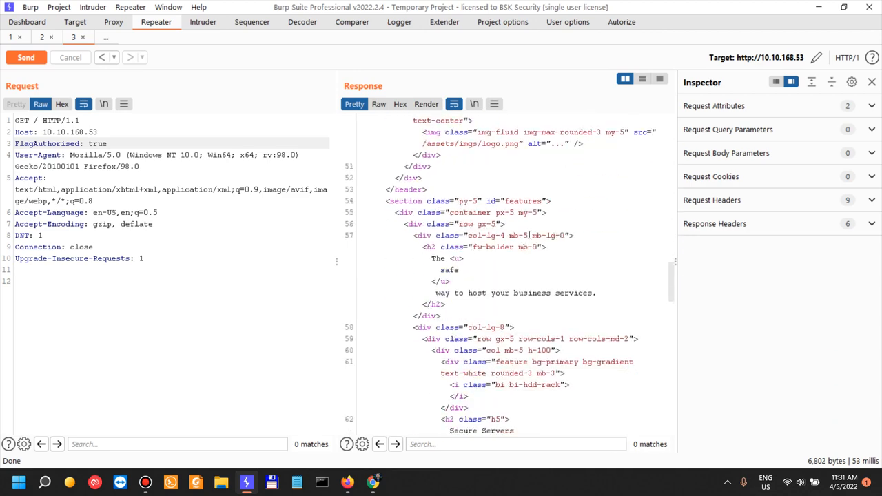
scroll(529, 238, "down", 5)
scroll(529, 237, "up", 6)
scroll(530, 237, "down", 11)
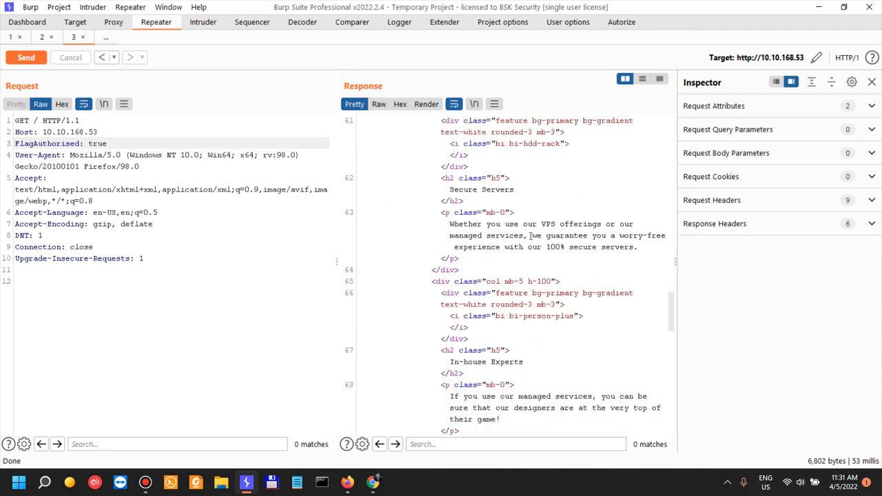
scroll(529, 236, "down", 6)
scroll(531, 236, "down", 12)
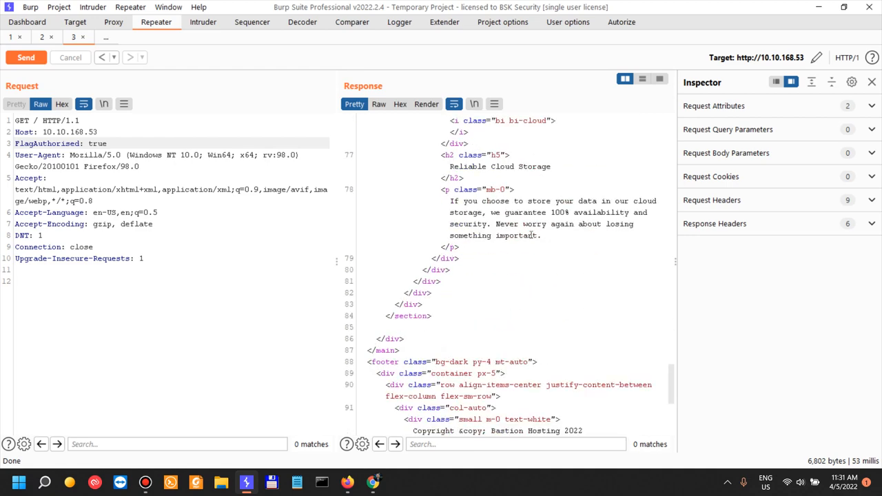
scroll(530, 235, "down", 3)
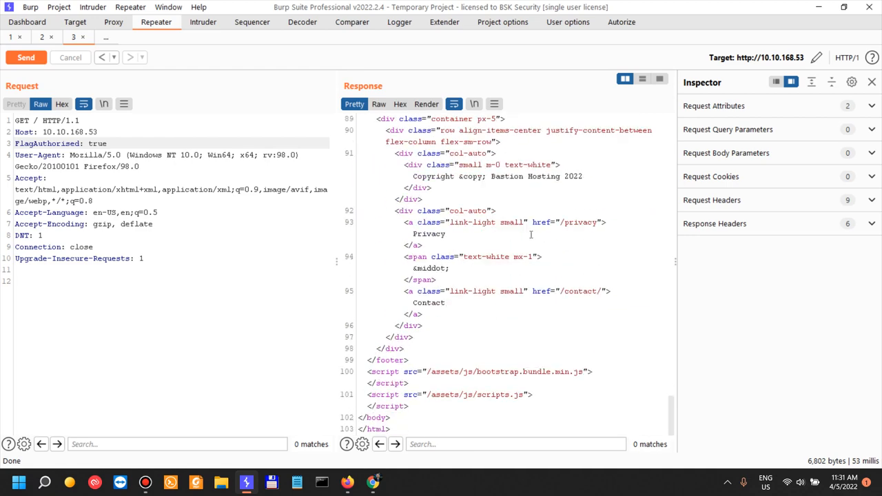
- Search the response for "thm" and then for "fla"
left_click(494, 444)
type("thm")
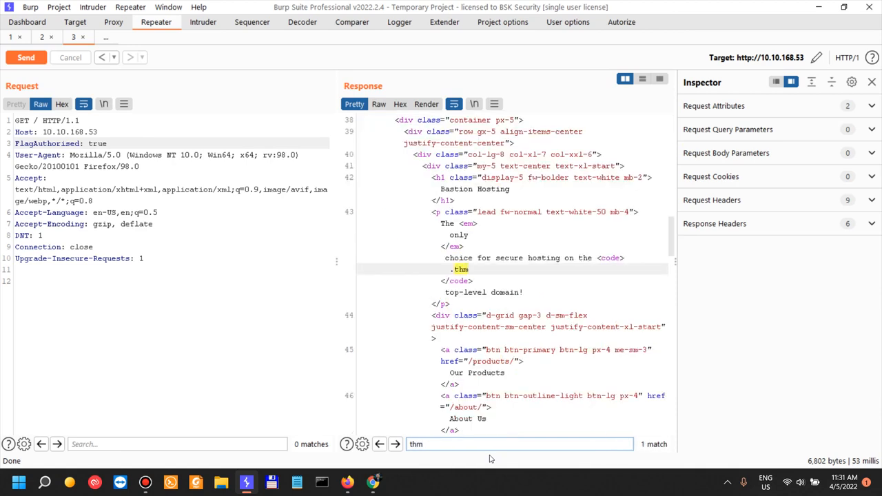
key("BackSpace")
key("BackSpace")
key("BackSpace")
type("fla")
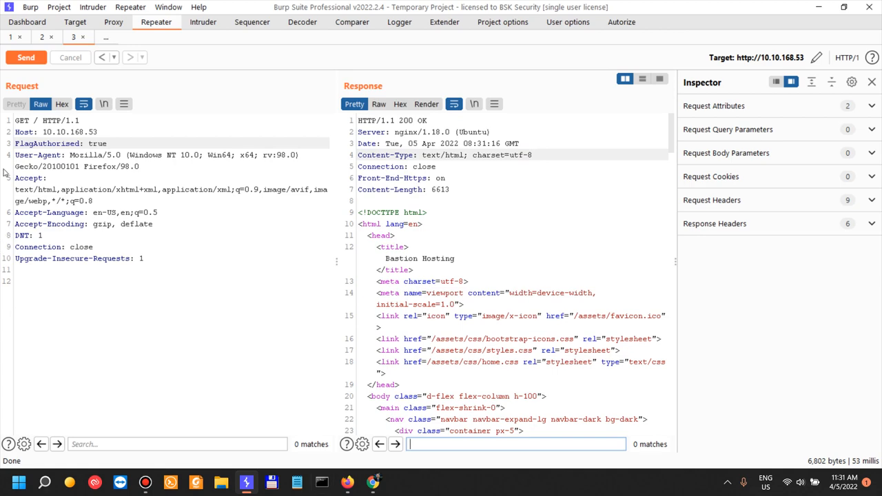
- Check the header example in the TryHackMe room, then change the request's FlagAuthorised value to True in Burp Suite
key("alt+Tab")
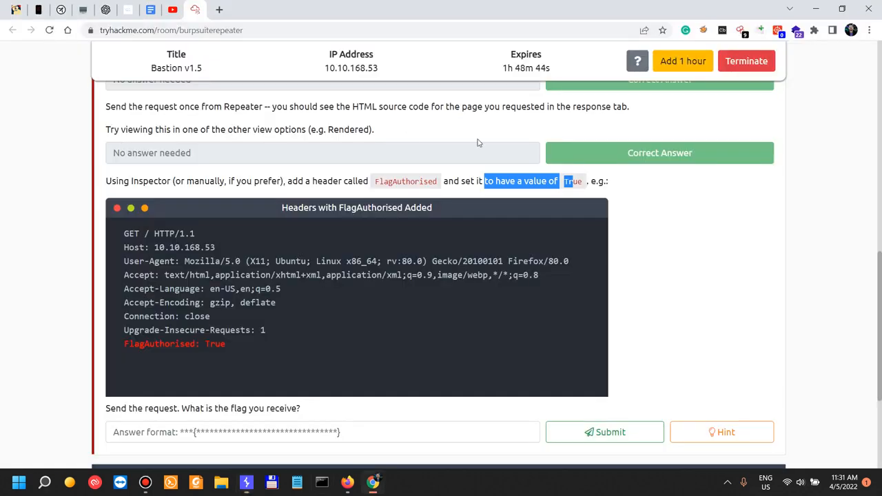
key("alt+Tab")
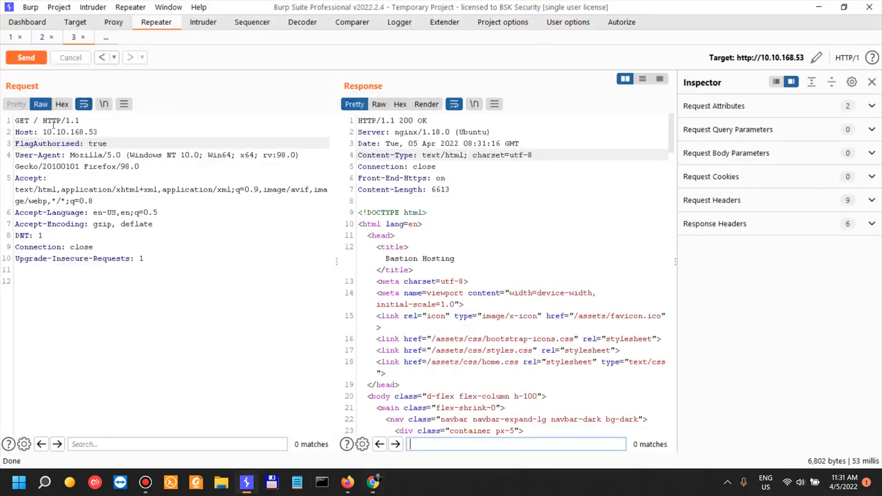
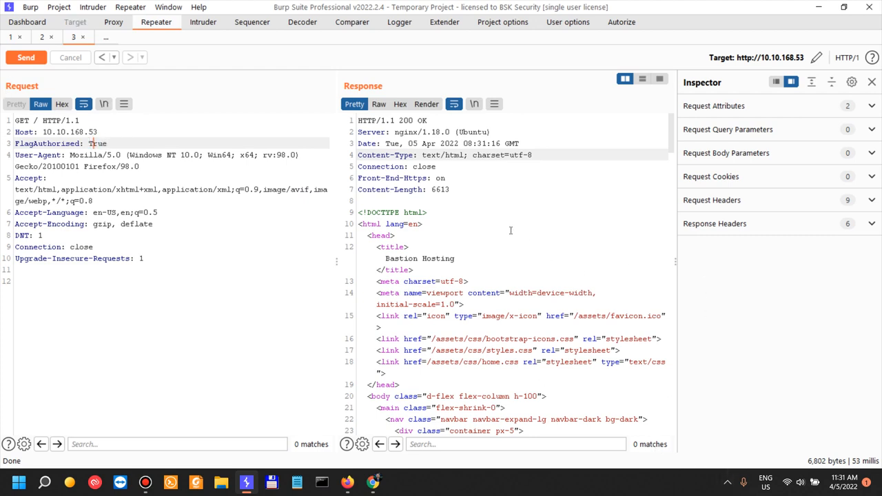
left_click(507, 225)
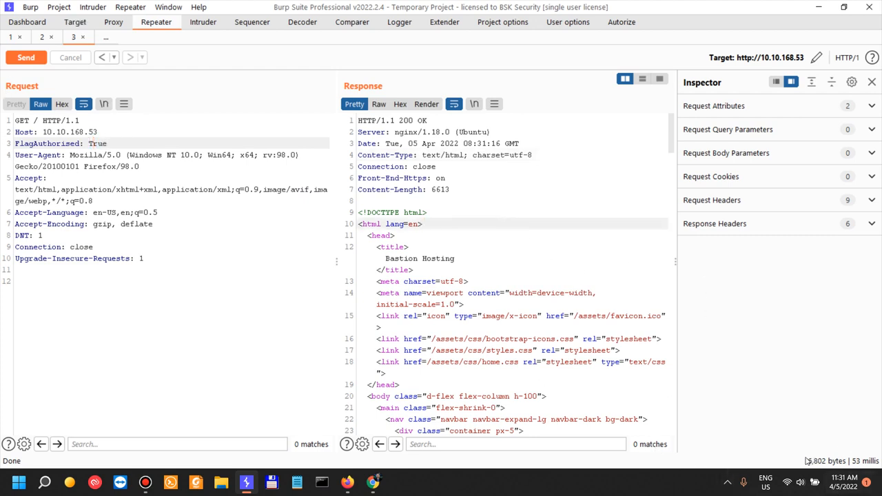
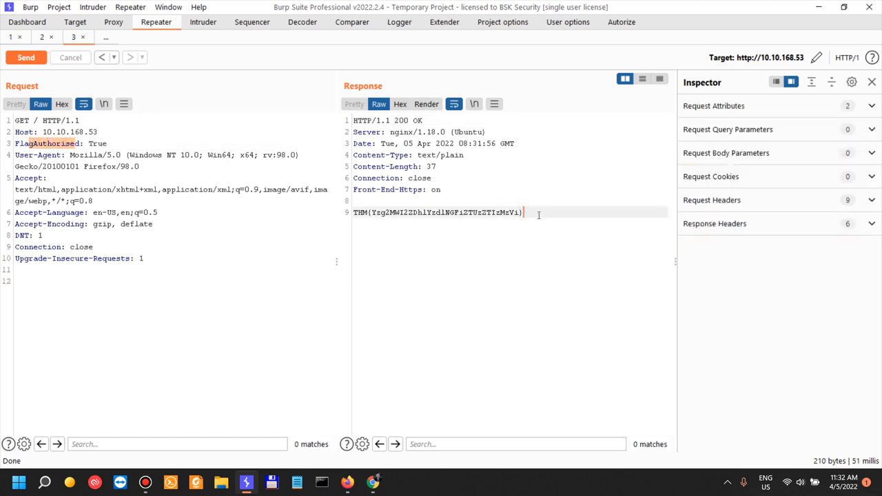
- Copy the complete THM flag from the body of the Repeater response
left_click_drag(539, 214, 351, 214)
key("ctrl+c")
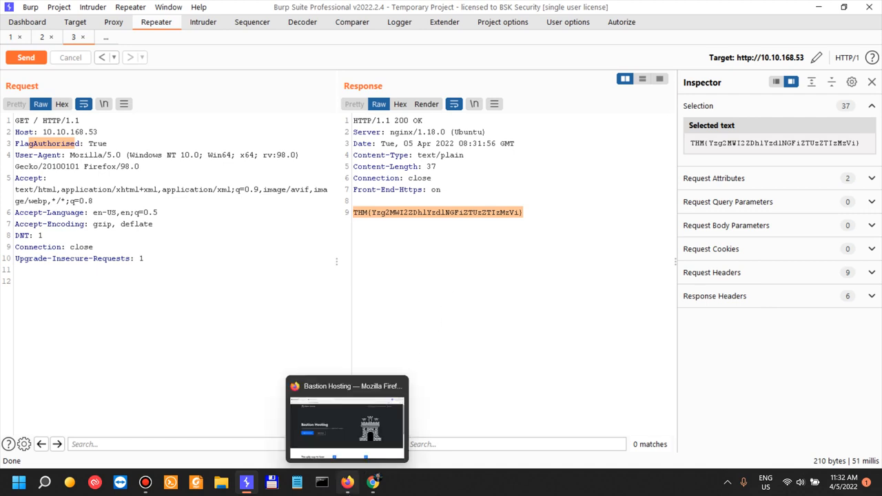
left_click(456, 248)
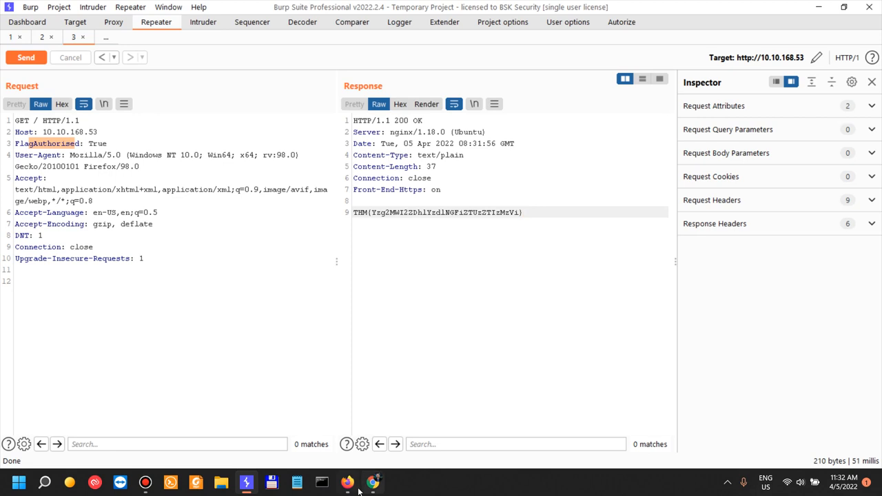
- Switch to the TryHackMe room in Chrome and submit the copied flag as the answer to the last Task 6 question
mouse_move(346, 489)
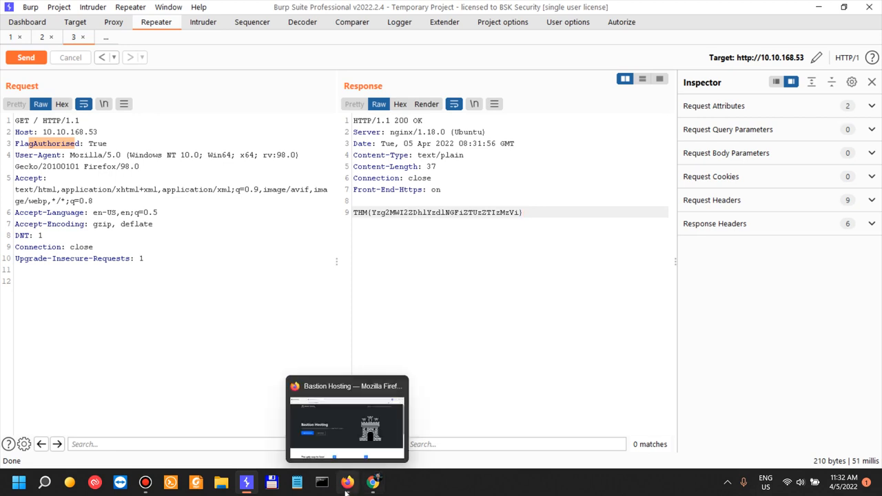
left_click(347, 486)
left_click(372, 482)
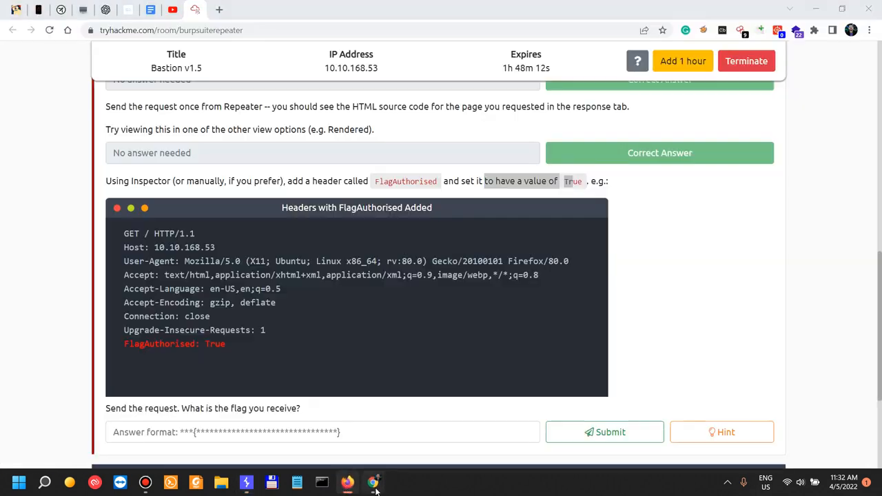
left_click(571, 291)
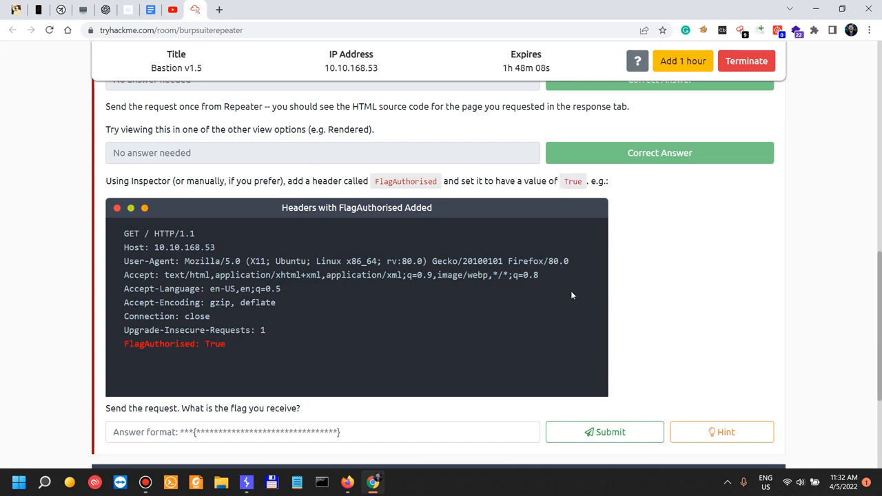
scroll(328, 310, "down", 2)
left_click(328, 310)
key("ctrl+v")
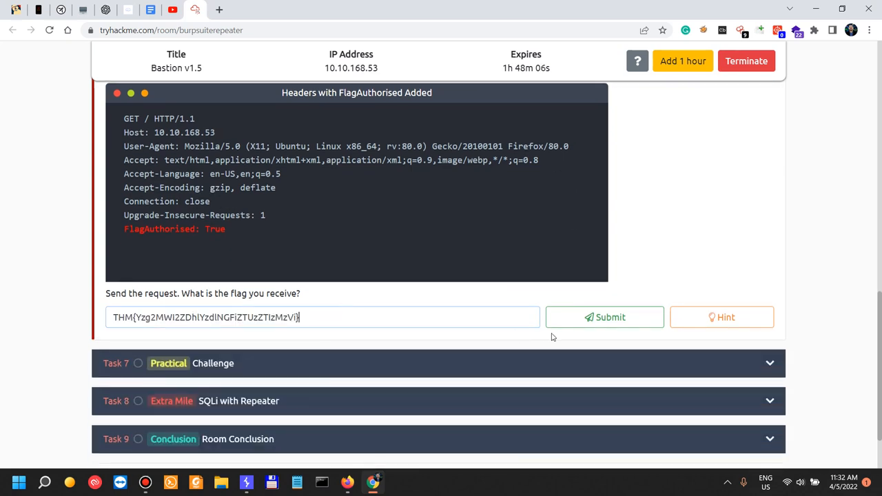
left_click(593, 321)
- Collapse the finished Task 6 Practical Example section to show the room's task list
scroll(680, 271, "up", 3)
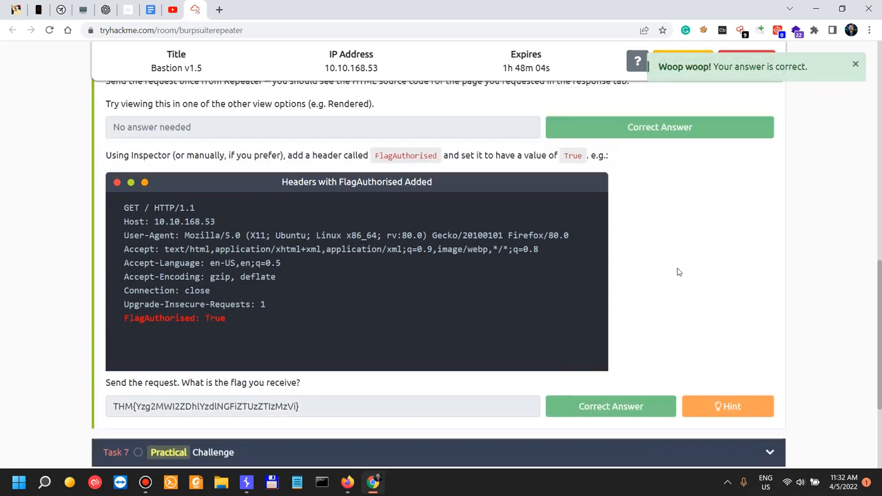
scroll(476, 239, "up", 4)
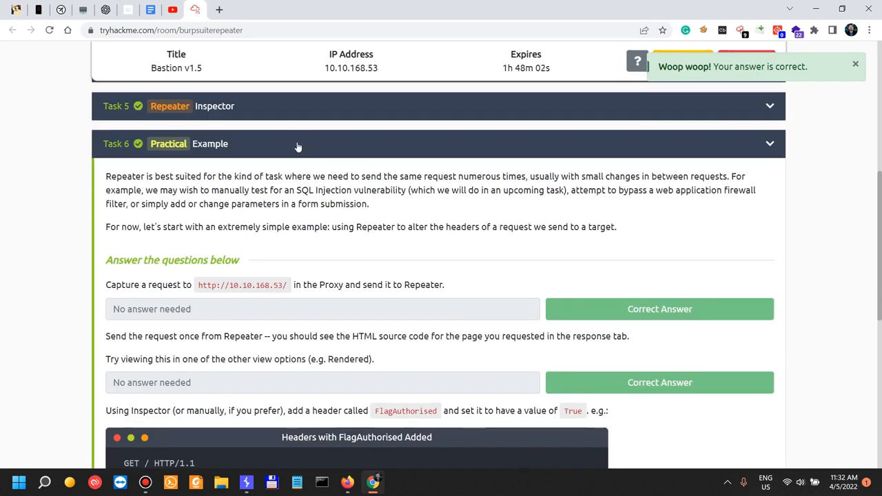
left_click(296, 147)
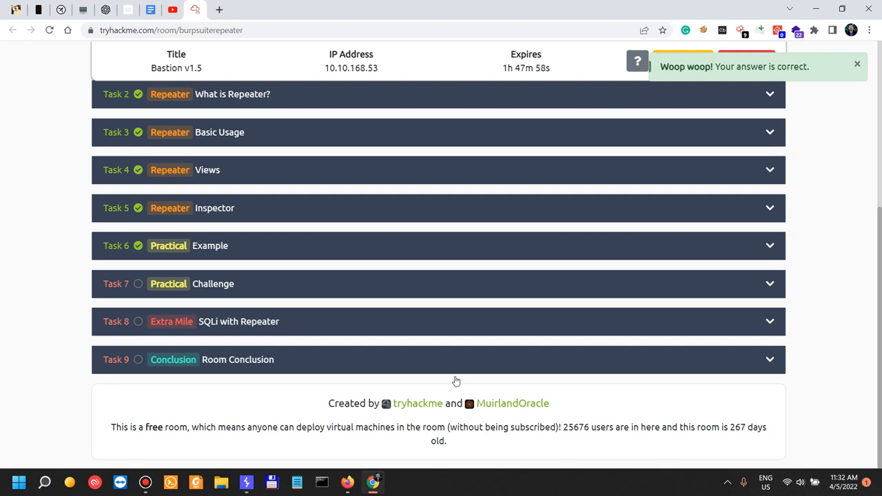
left_click(727, 482)
left_click(706, 451)
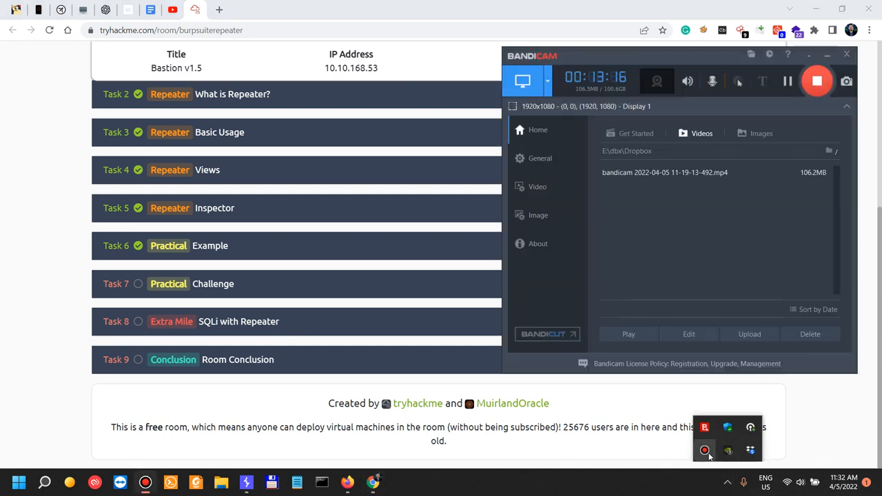
left_click(14, 202)
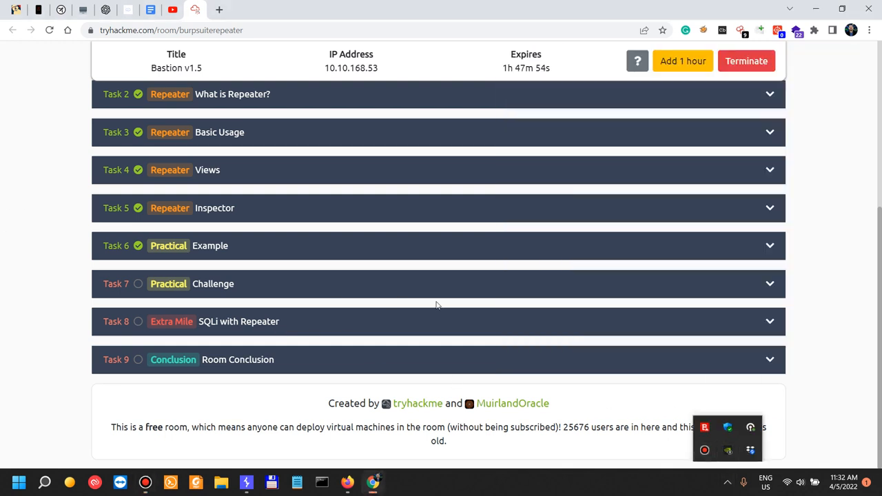
- Open Task 8, SQLi with Repeater, and read its introduction on the extra-mile challenge and the guide
left_click(288, 326)
left_click_drag(138, 195, 310, 195)
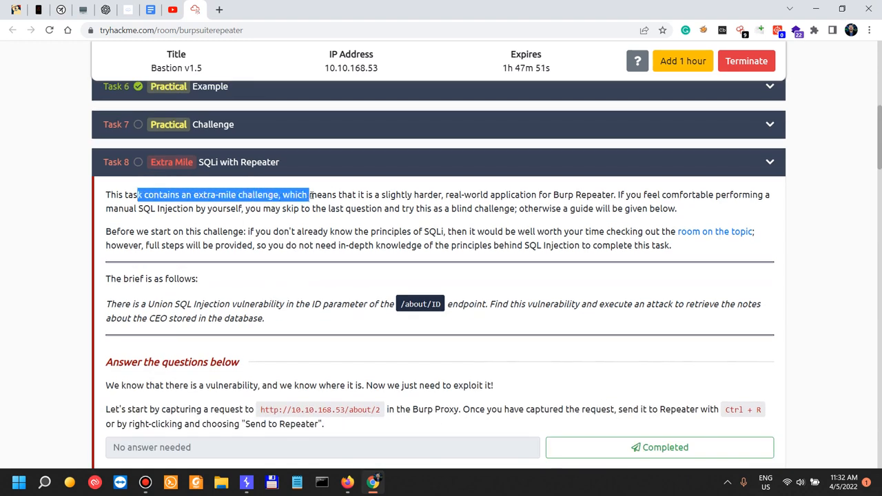
left_click(350, 195)
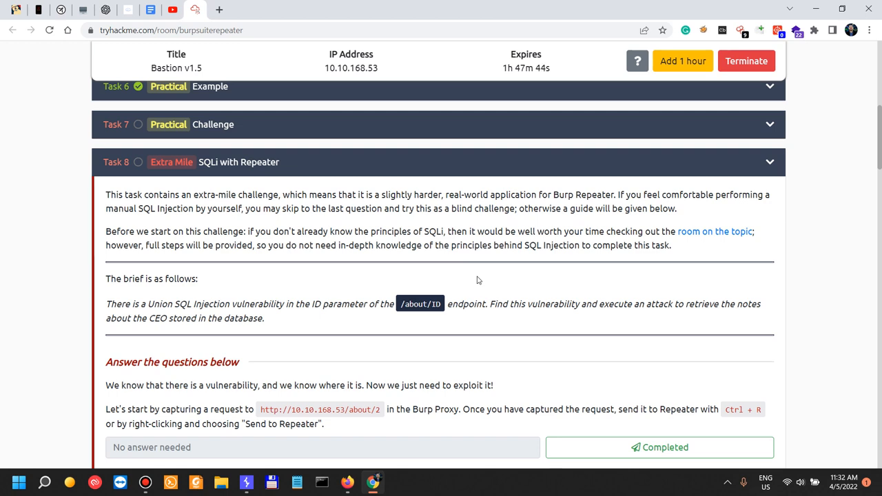
left_click_drag(570, 184, 574, 185)
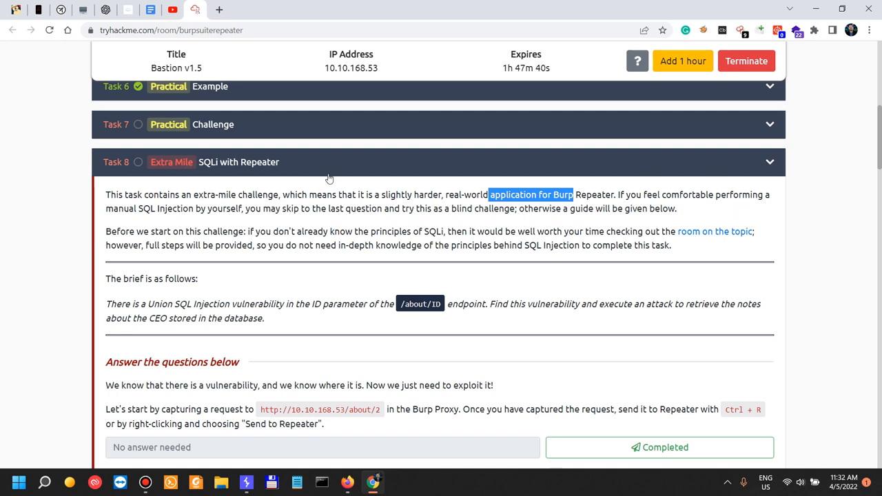
left_click_drag(158, 208, 524, 208)
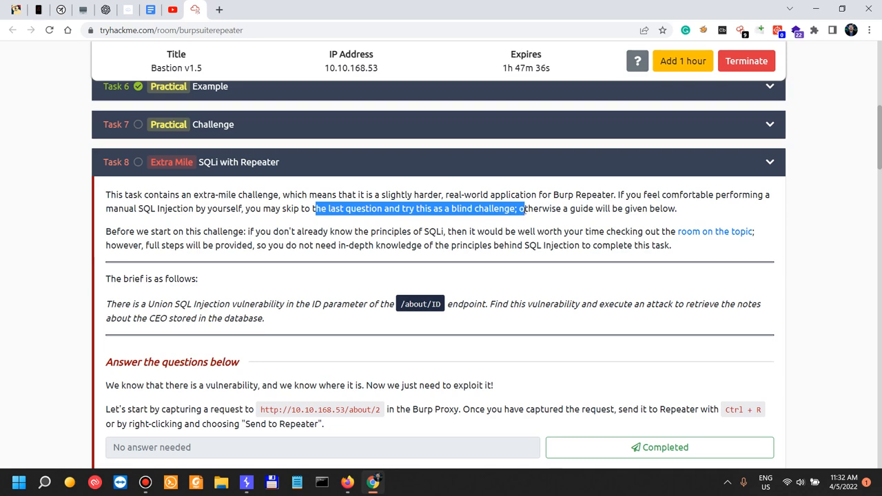
scroll(525, 210, "down", 1)
left_click_drag(529, 152, 650, 149)
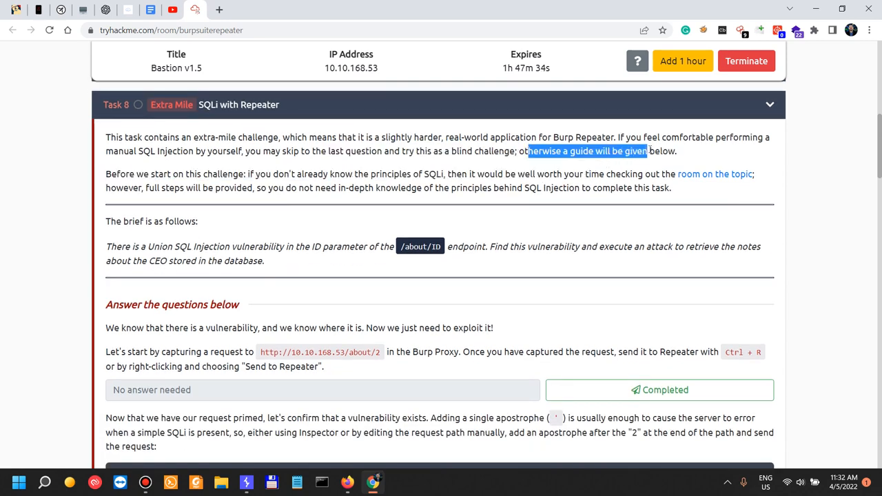
- Read Task 8's note on knowing the principles of SQLi before starting the challenge
left_click_drag(211, 174, 255, 174)
left_click_drag(355, 173, 468, 175)
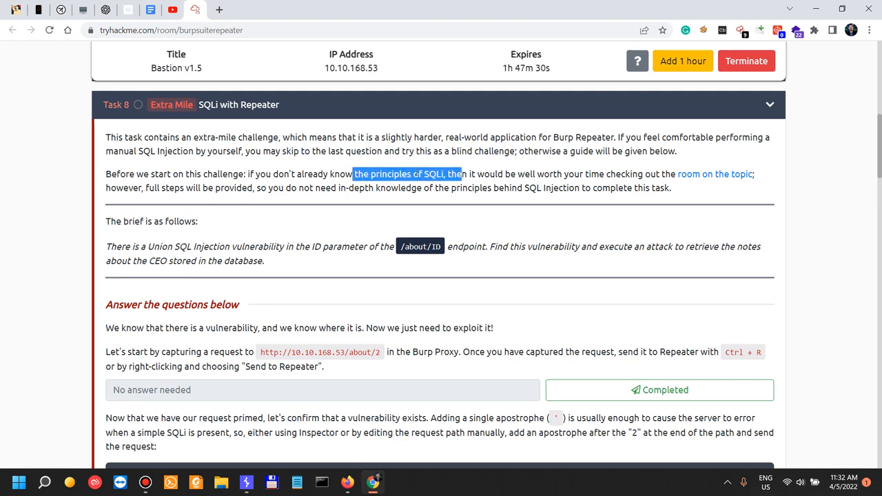
left_click(426, 172)
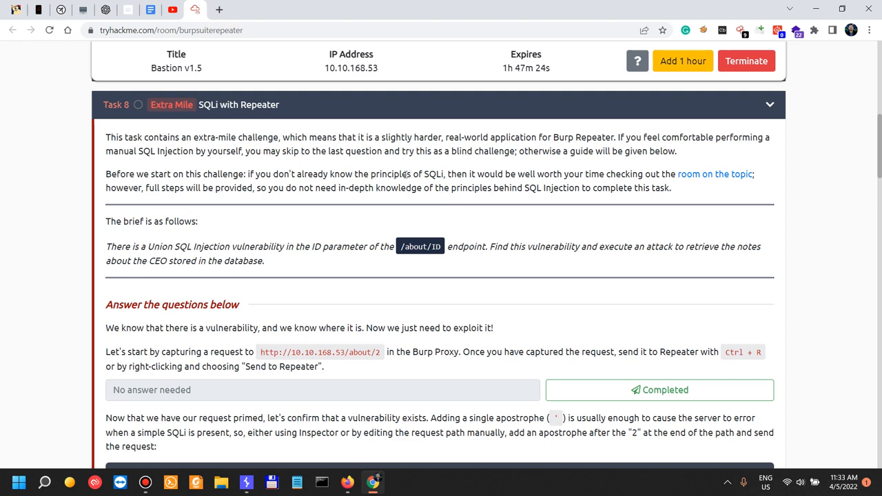
- Read Task 8's note on SQLi knowledge and the brief about the Union SQL Injection in the /about/ID endpoint
left_click_drag(206, 173, 474, 172)
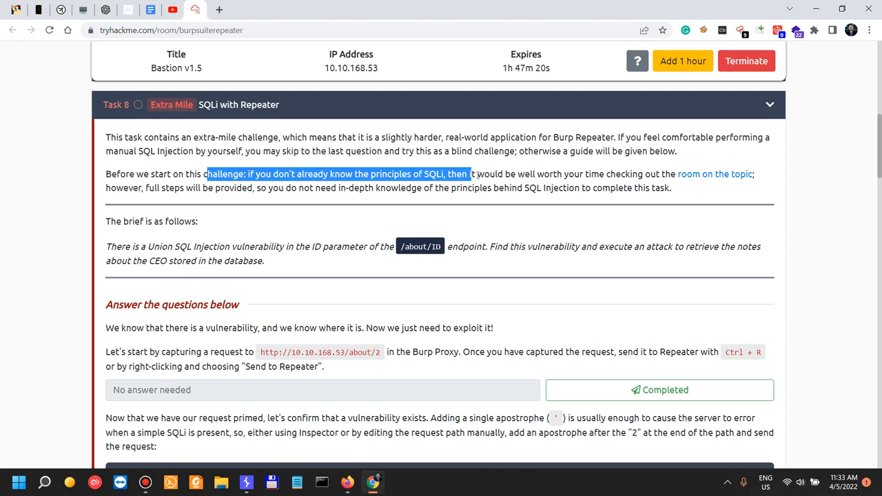
left_click(554, 177)
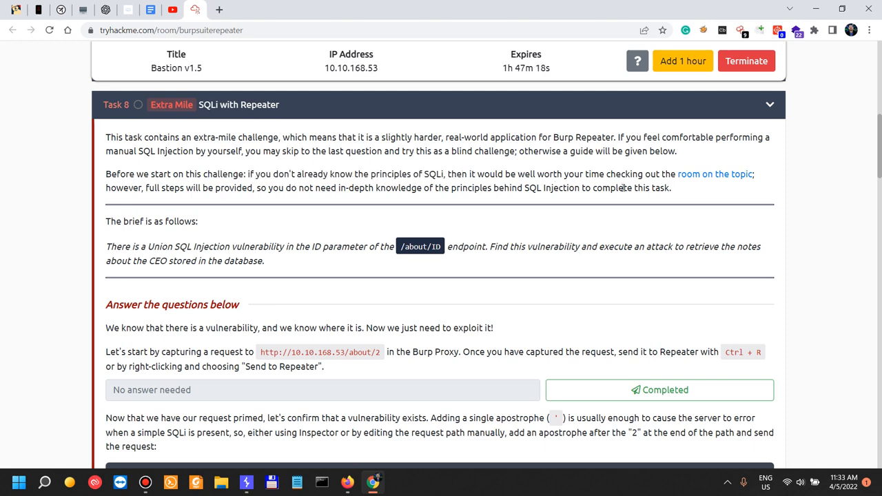
left_click_drag(170, 189, 315, 191)
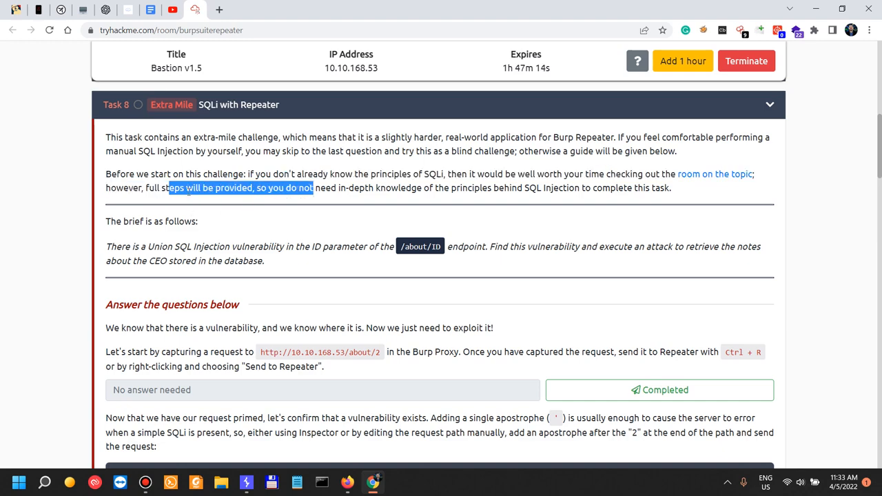
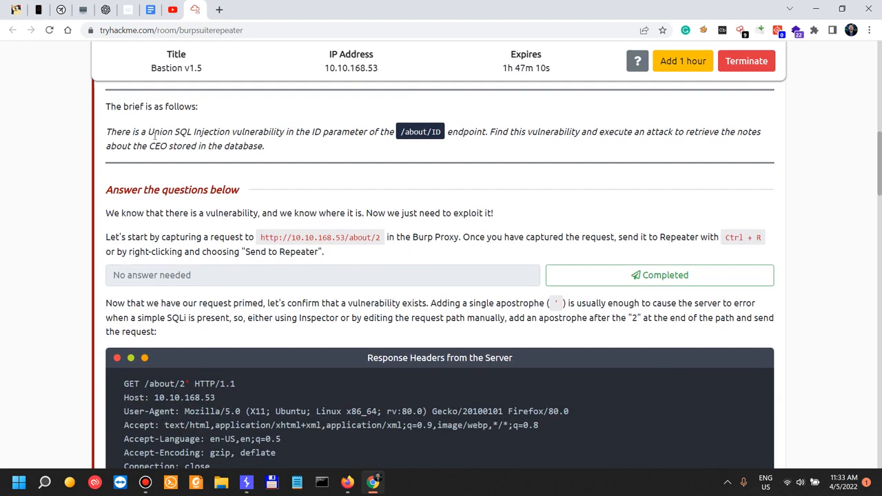
left_click_drag(148, 133, 464, 134)
left_click(308, 131)
left_click(436, 132)
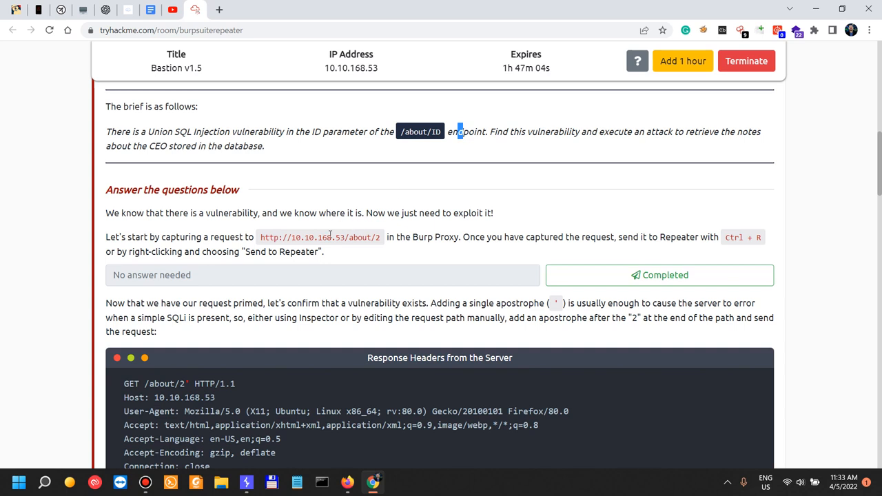
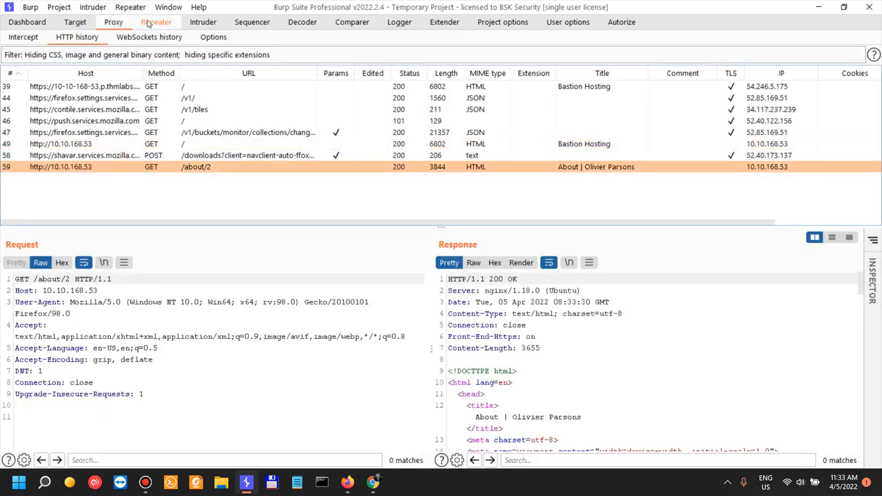
- Open the captured /about/2 request in Repeater and collapse the Inspector
left_click(156, 21)
left_click(872, 81)
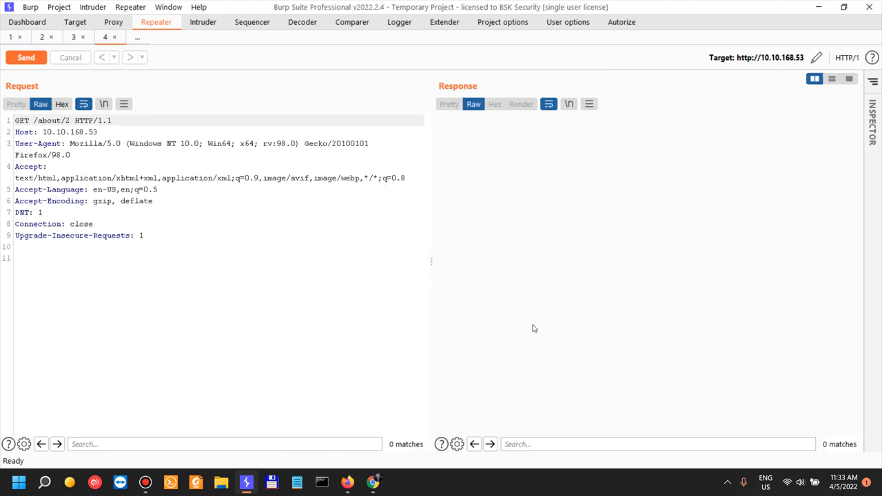
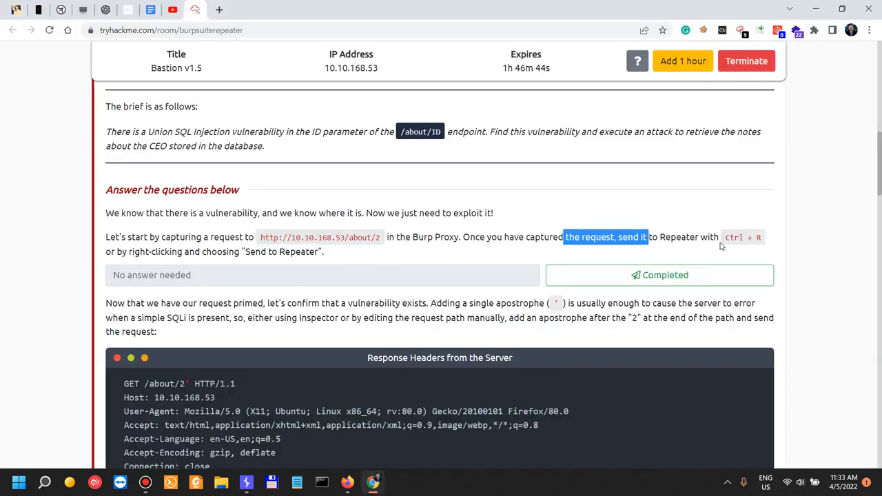
- Mark Task 8's request-capture question as completed in the TryHackMe room and read the instruction on confirming the vulnerability
scroll(650, 164, "down", 2)
left_click(649, 164)
left_click_drag(207, 189, 259, 188)
left_click(281, 188)
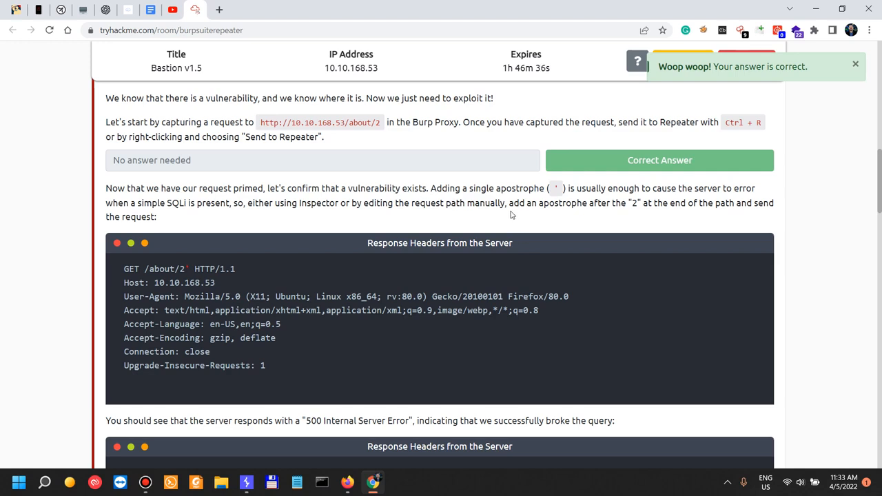
- Switch to Burp Suite, send the request with an apostrophe added after /about/2, and check the response's status line
key("alt+Tab")
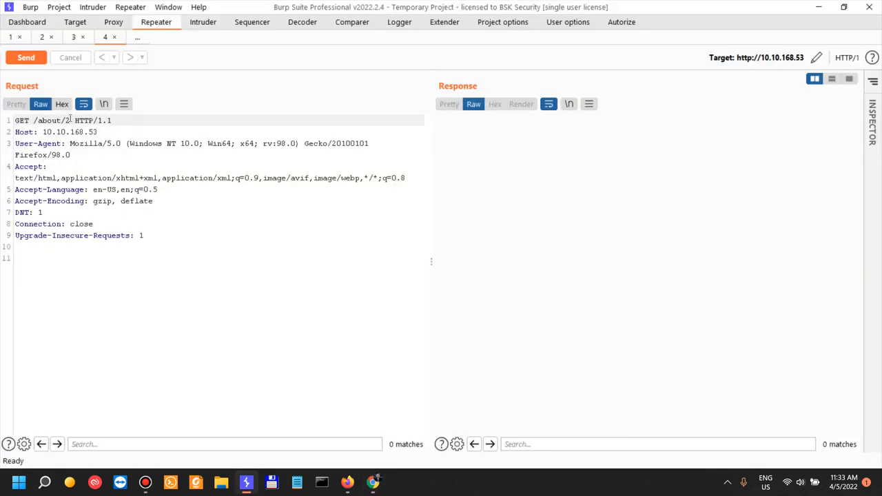
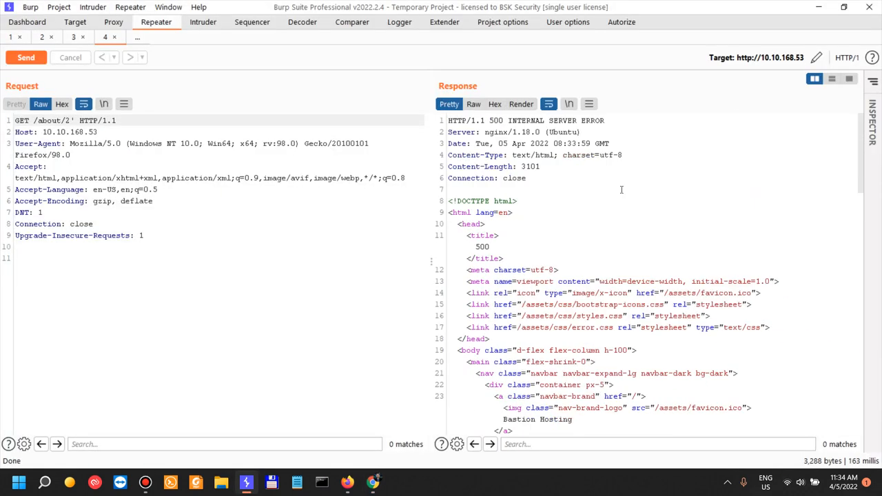
left_click_drag(515, 124, 617, 125)
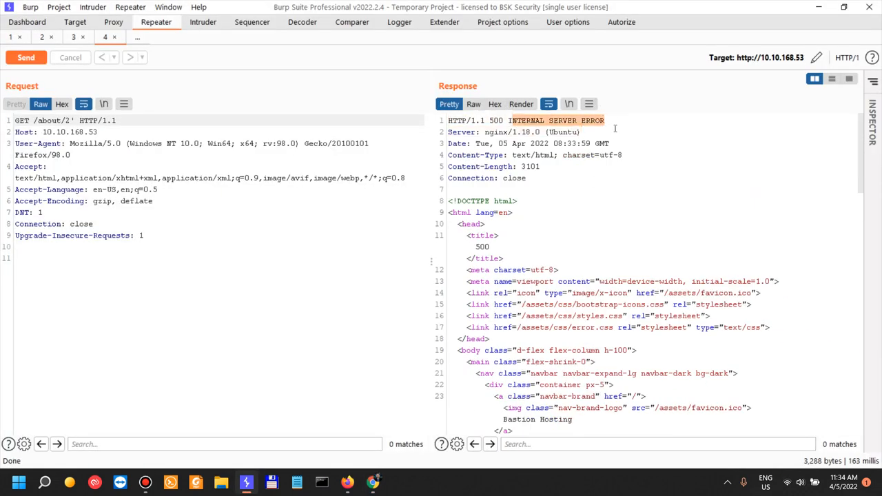
- Return to the TryHackMe room in Chrome and mark the apostrophe test question as completed
key("alt+Tab")
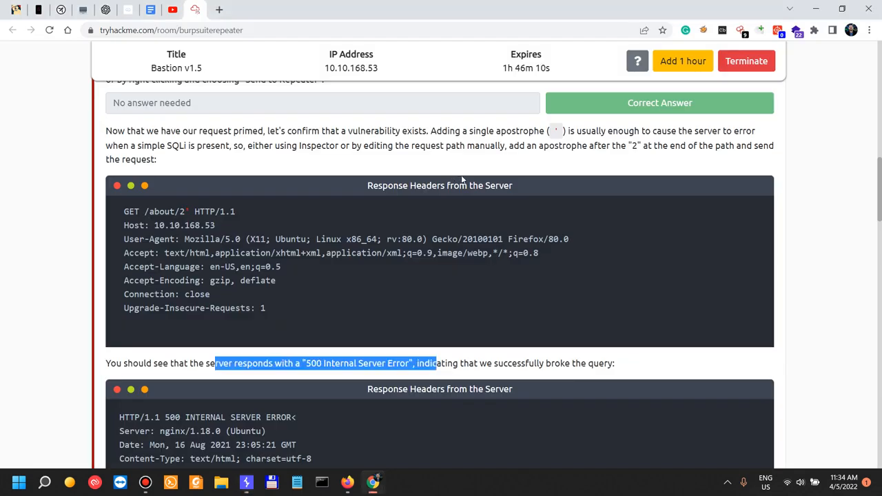
scroll(475, 216, "down", 2)
scroll(475, 212, "down", 1)
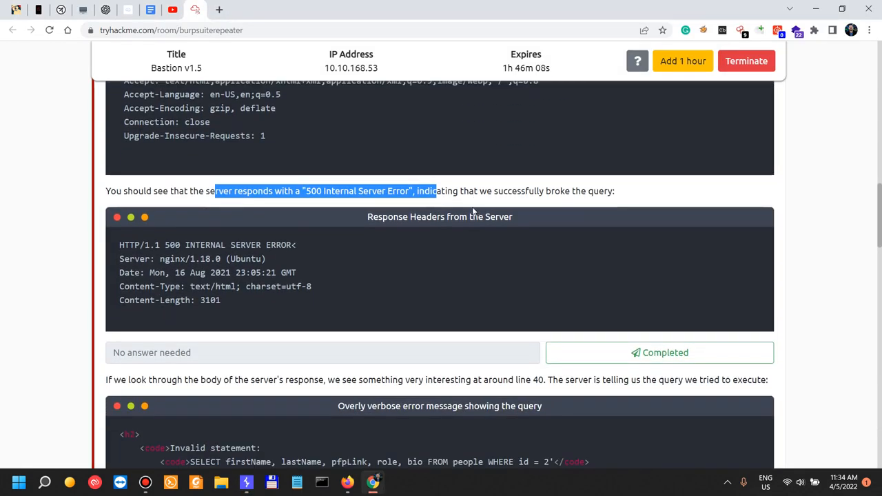
scroll(279, 367, "down", 1)
left_click(652, 297)
- Read the guide's explanation of the verbose error message, including the exposed query, its table and its selected columns
scroll(390, 319, "down", 2)
left_click_drag(236, 290, 592, 292)
scroll(596, 289, "down", 2)
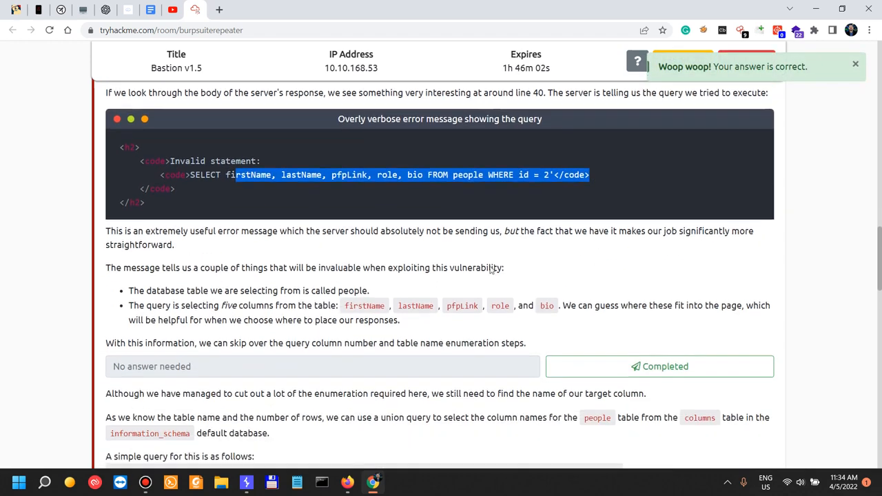
left_click_drag(175, 233, 394, 231)
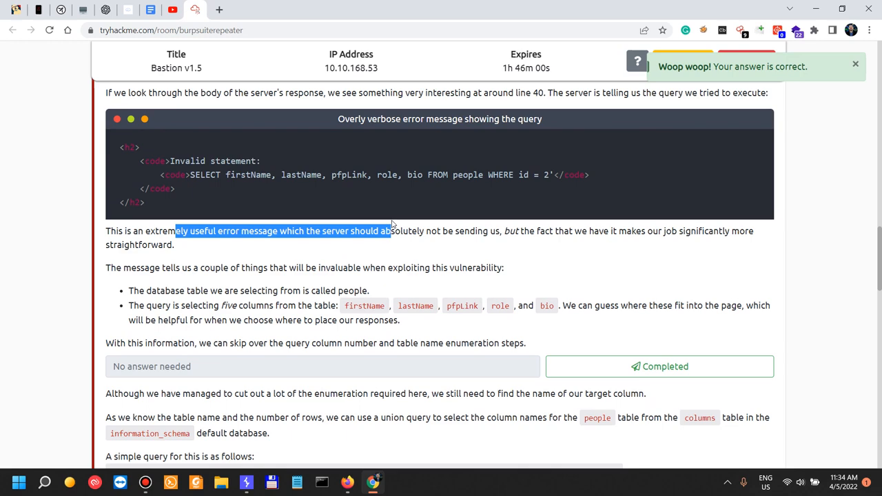
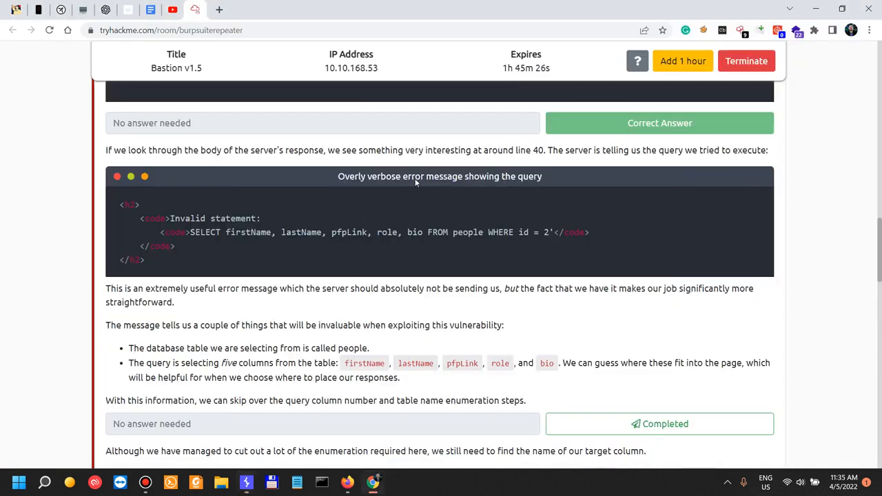
left_click_drag(174, 288, 433, 289)
scroll(165, 290, "down", 2)
left_click_drag(164, 288, 502, 285)
left_click(321, 295)
scroll(592, 267, "down", 1)
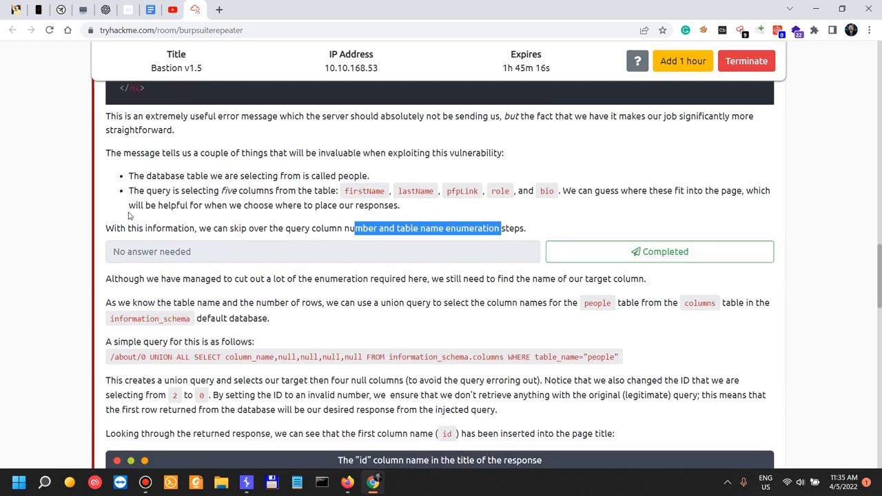
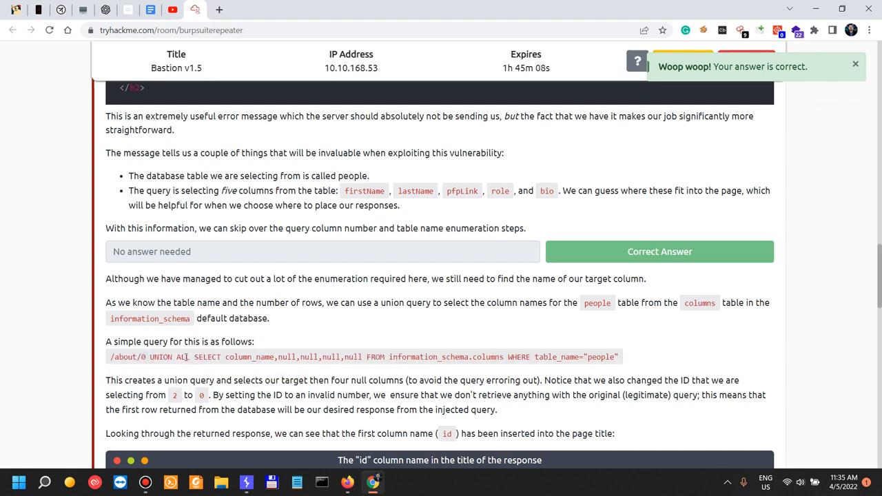
- Run the guide's UNION ALL SELECT column_name,null,null,null,null query for the people table against /about/0 in Repeater and look through the response
left_click_drag(235, 357, 254, 357)
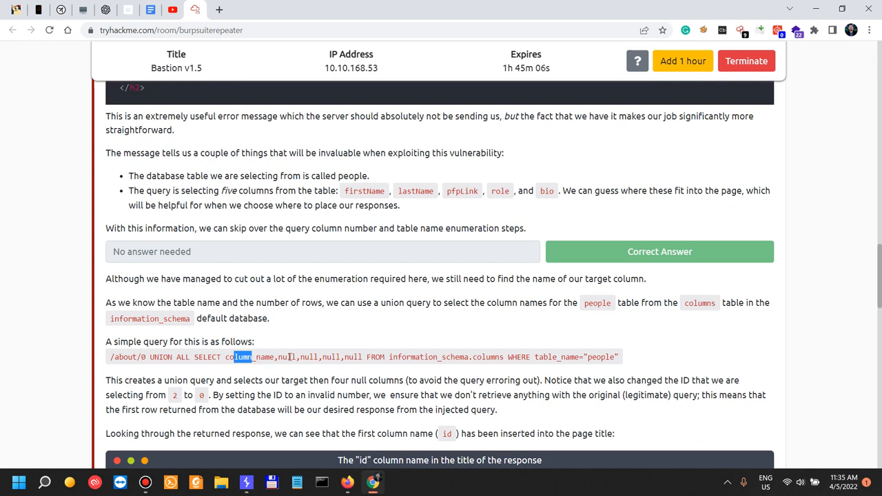
left_click_drag(288, 357, 361, 357)
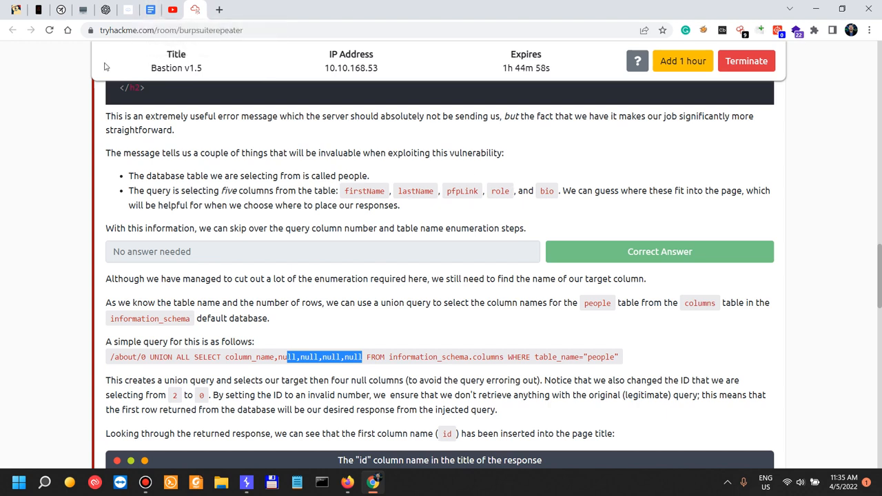
left_click_drag(235, 357, 371, 357)
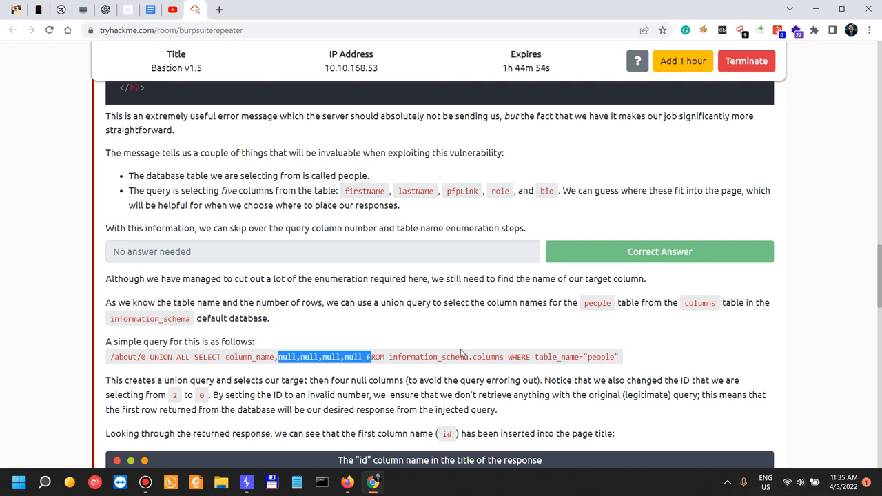
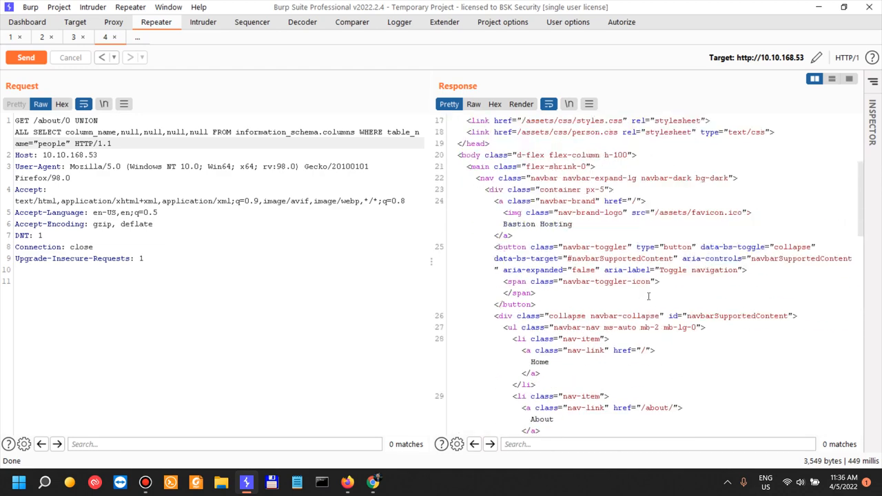
scroll(648, 296, "down", 15)
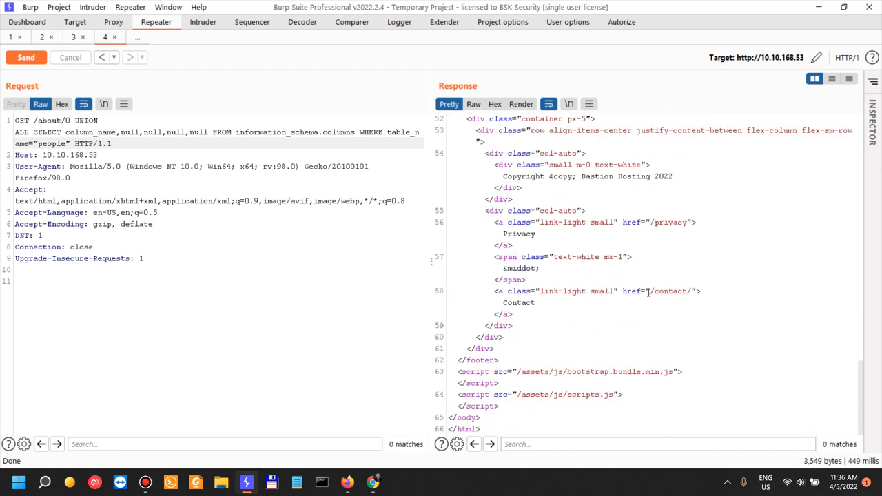
scroll(312, 306, "down", 6)
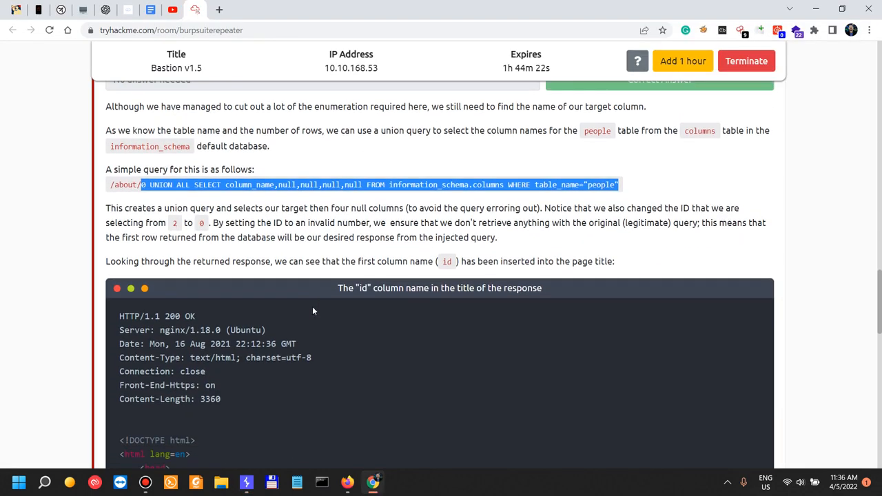
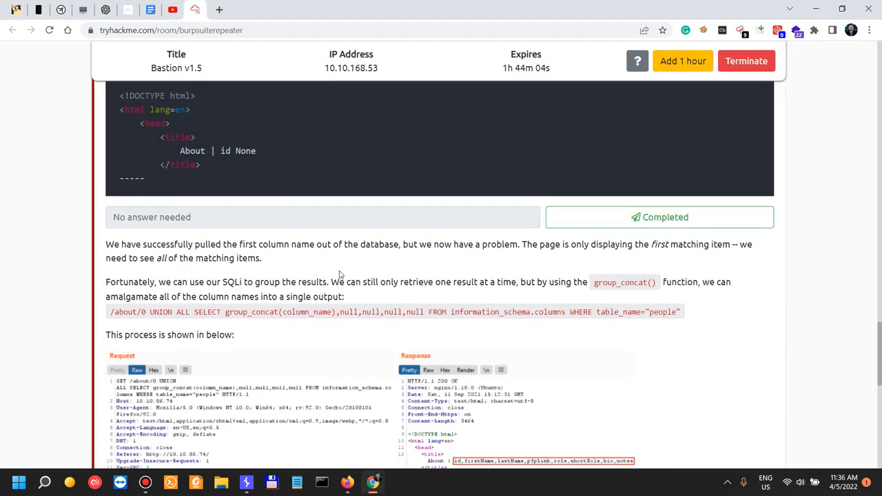
- Read the guide's example of the id column name in the page title and compare it with the response in Repeater
scroll(370, 272, "up", 3)
scroll(370, 271, "up", 2)
left_click_drag(192, 322, 270, 317)
scroll(273, 317, "up", 1)
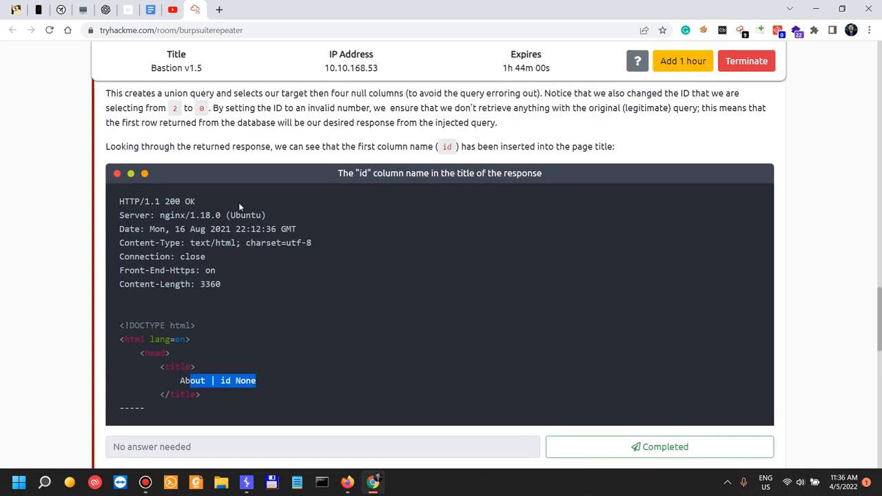
left_click_drag(202, 146, 365, 146)
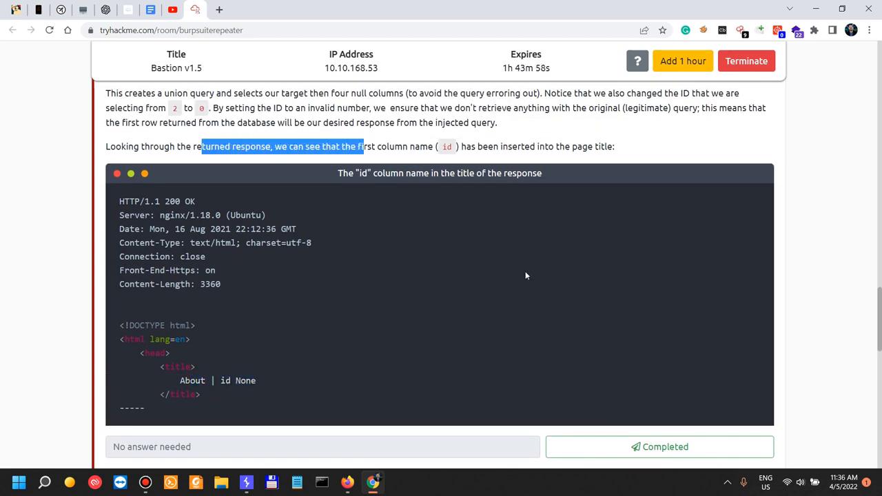
left_click_drag(422, 146, 452, 146)
left_click_drag(524, 146, 613, 144)
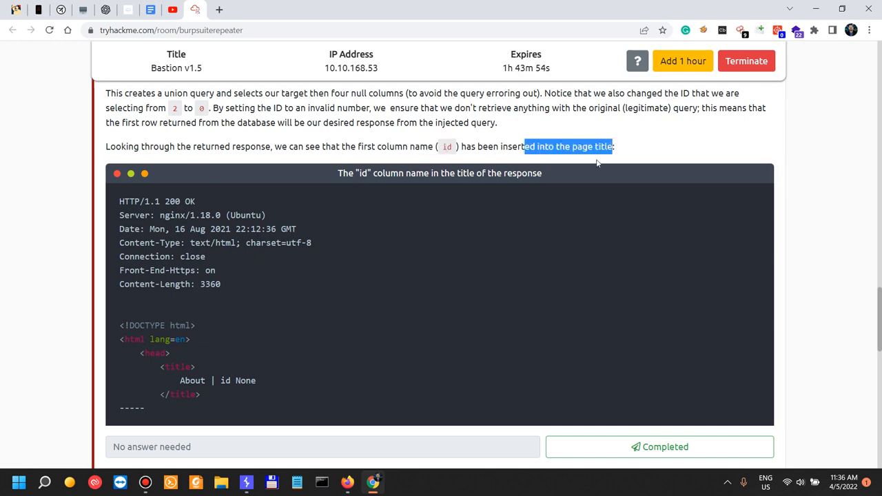
key("alt+Tab")
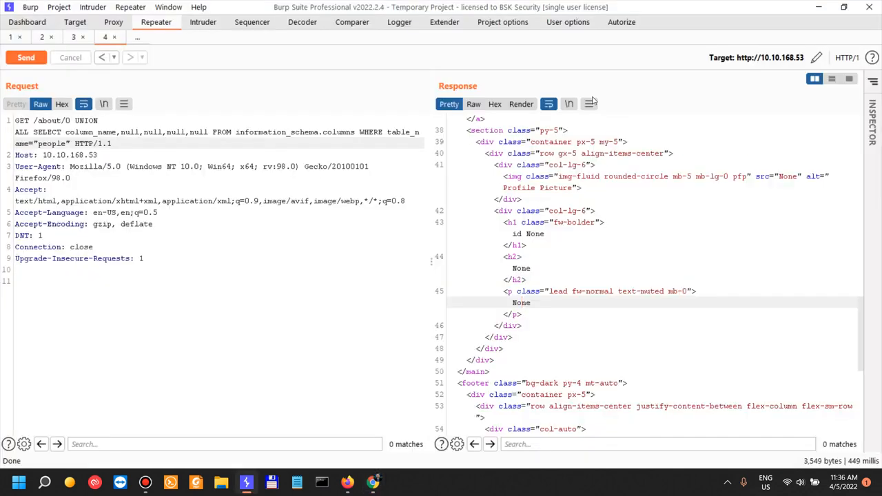
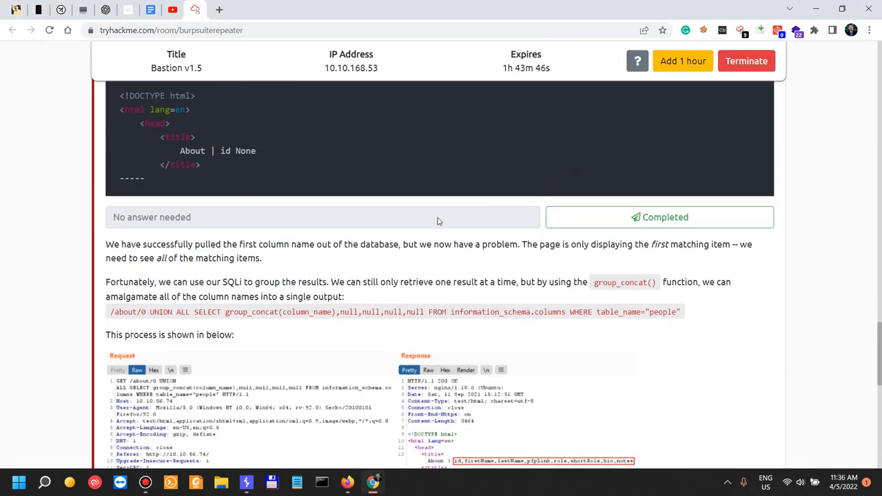
- Mark the column-name union query question as completed and read how group_concat() combines all column names into one output
left_click(645, 216)
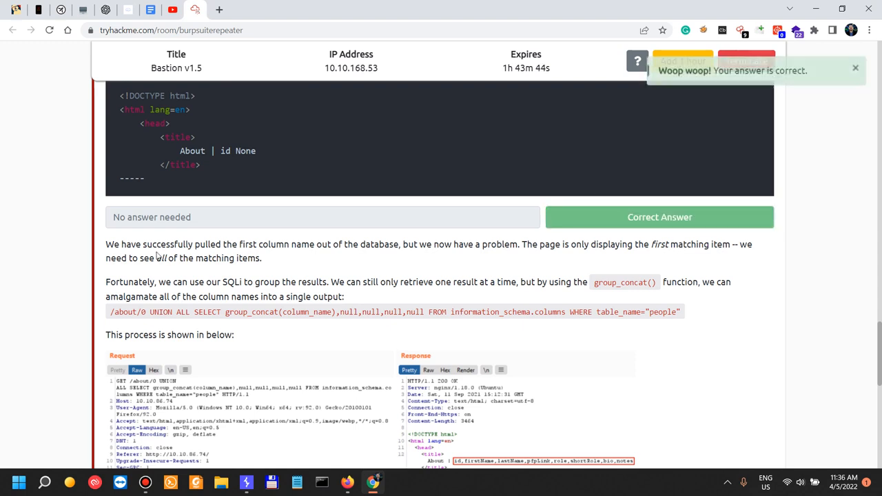
left_click_drag(156, 245, 394, 242)
left_click(481, 236)
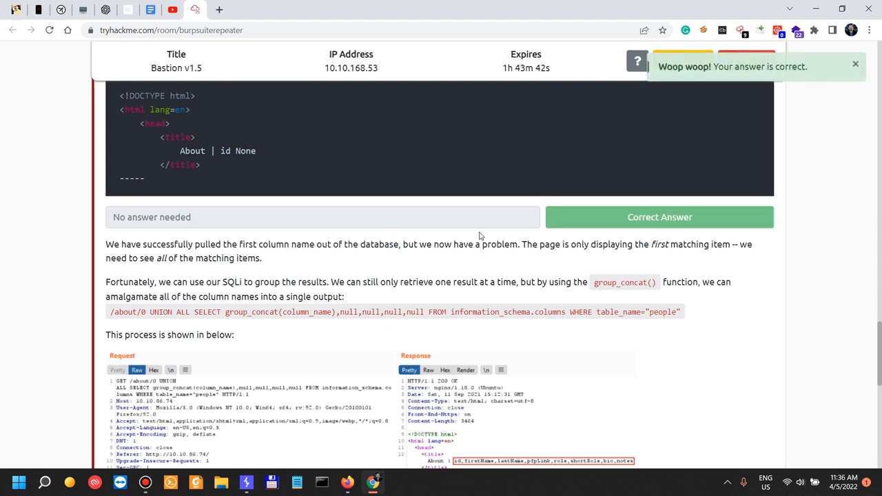
left_click_drag(453, 245, 667, 243)
left_click(689, 240)
left_click_drag(148, 258, 205, 258)
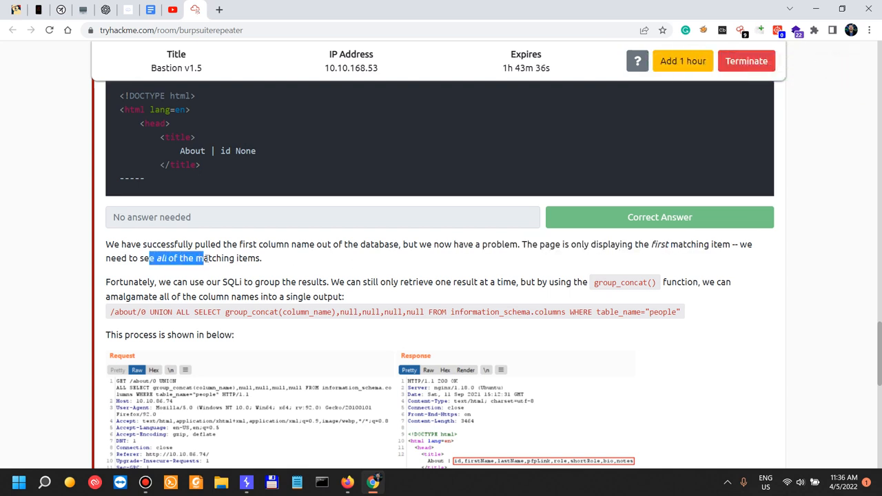
left_click_drag(228, 312, 297, 312)
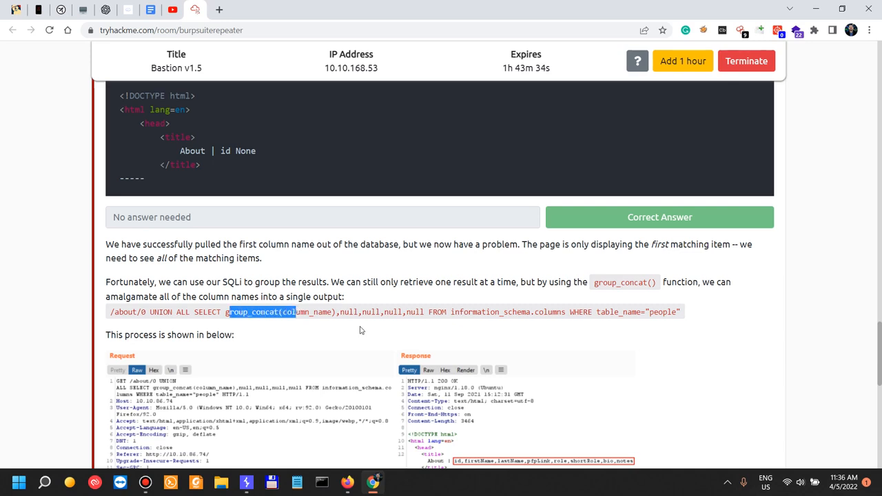
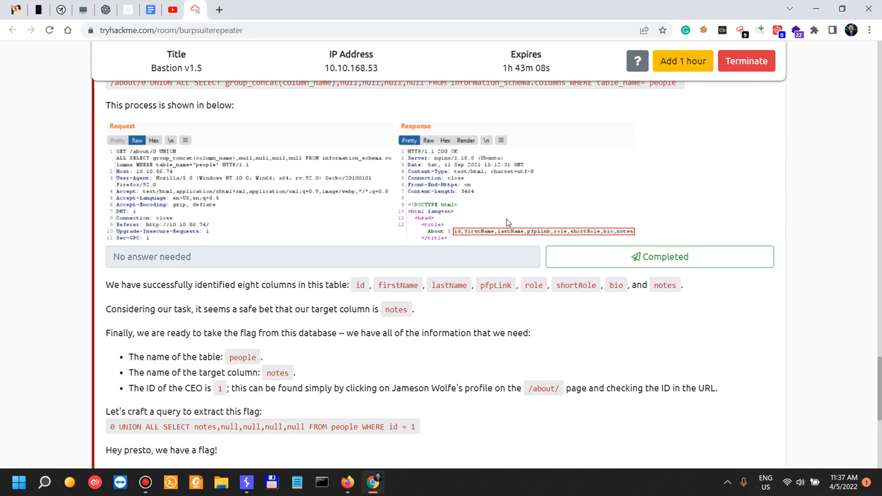
- Mark the group_concat() question as completed and read how the guide extracts the CEO's notes from the people table
left_click(627, 257)
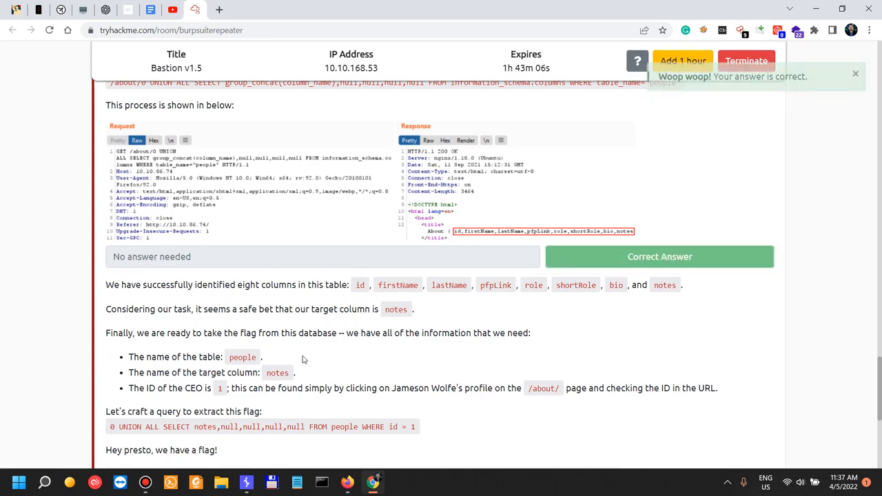
scroll(646, 210, "down", 2)
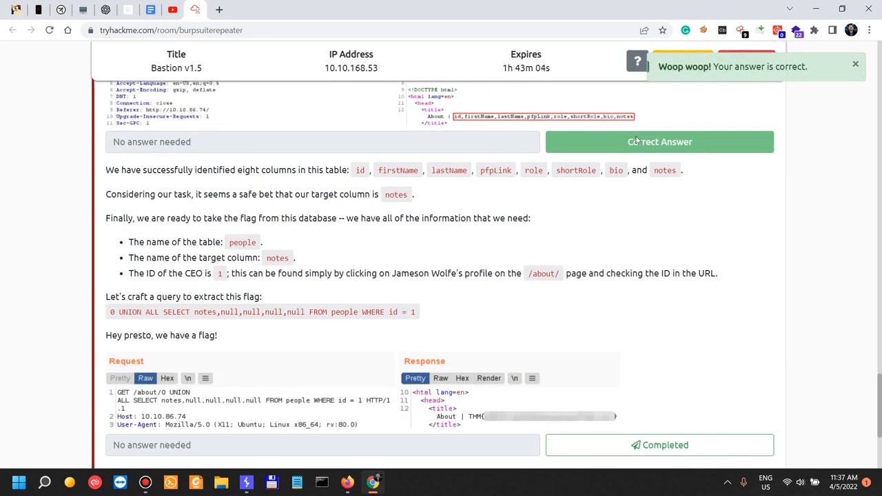
left_click_drag(164, 192, 375, 194)
left_click(299, 203)
left_click(335, 213)
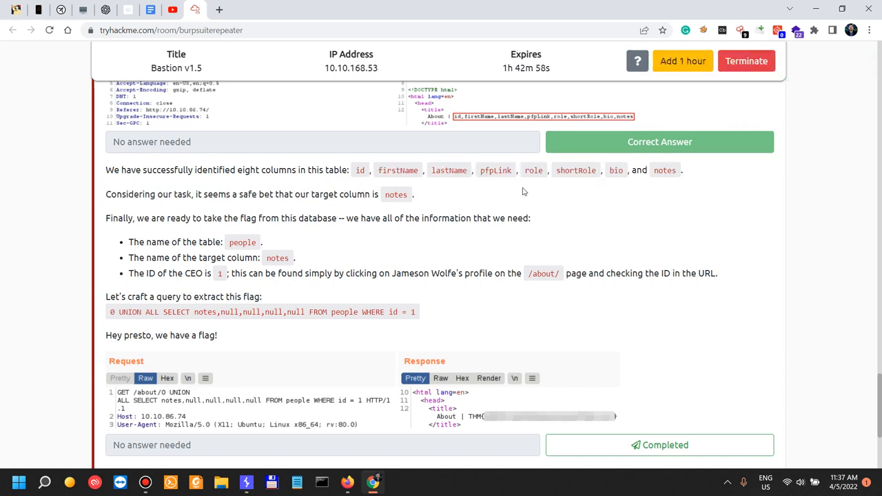
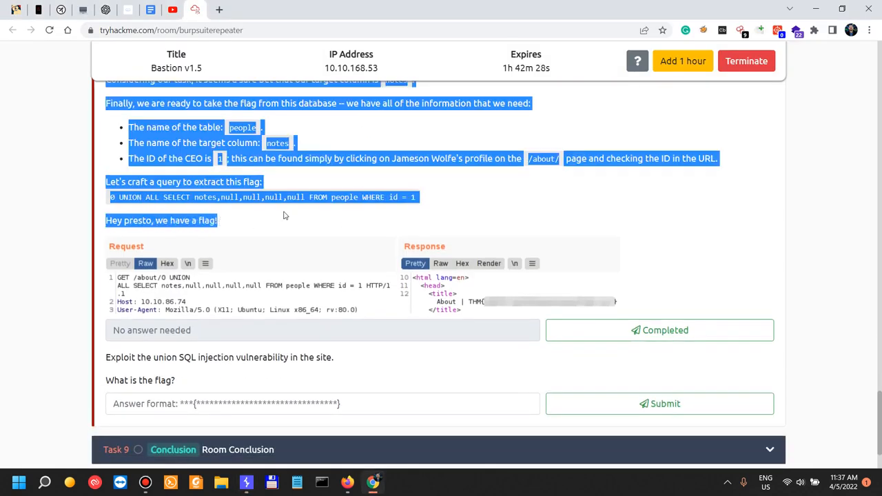
left_click(337, 214)
scroll(448, 217, "down", 2)
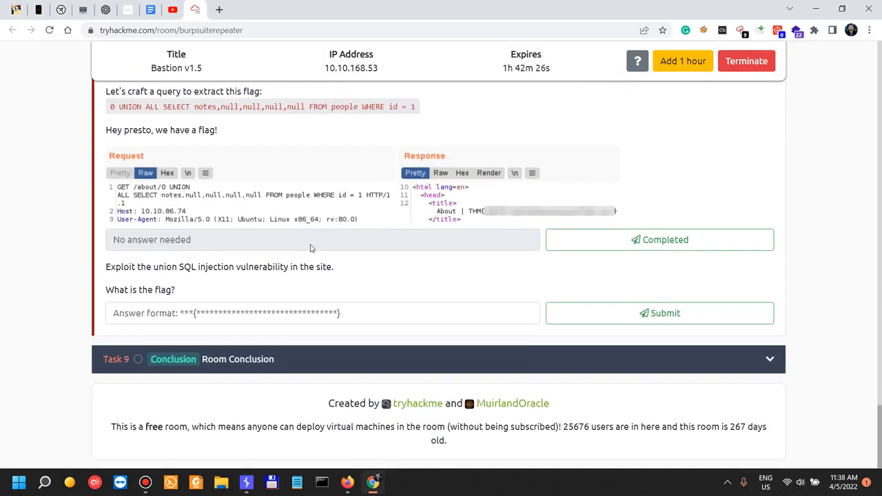
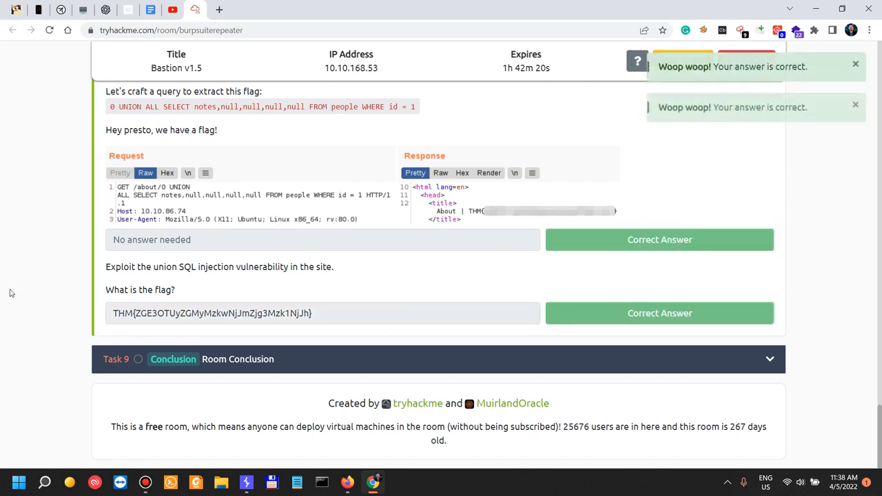
- Read the Task 9 Room Conclusion and mark its "I can use Burp Suite Repeater!" question as completed
left_click(331, 358)
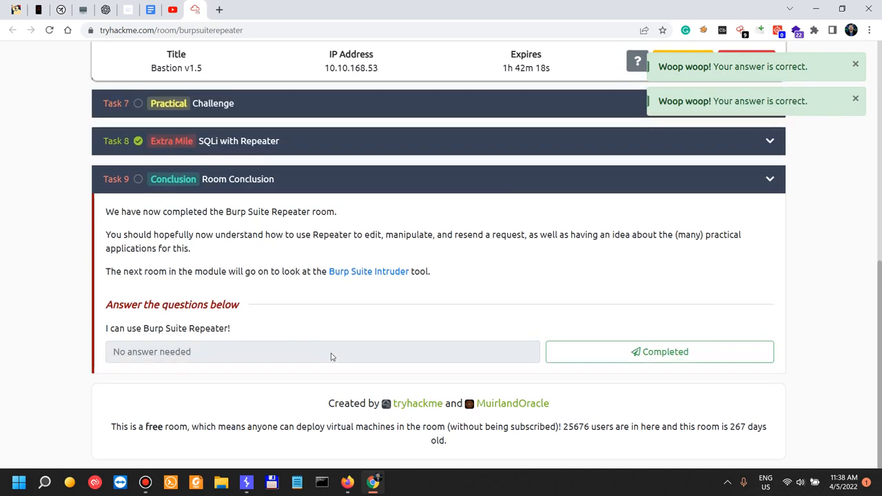
left_click_drag(225, 212, 338, 212)
left_click(194, 240)
left_click_drag(194, 234, 385, 235)
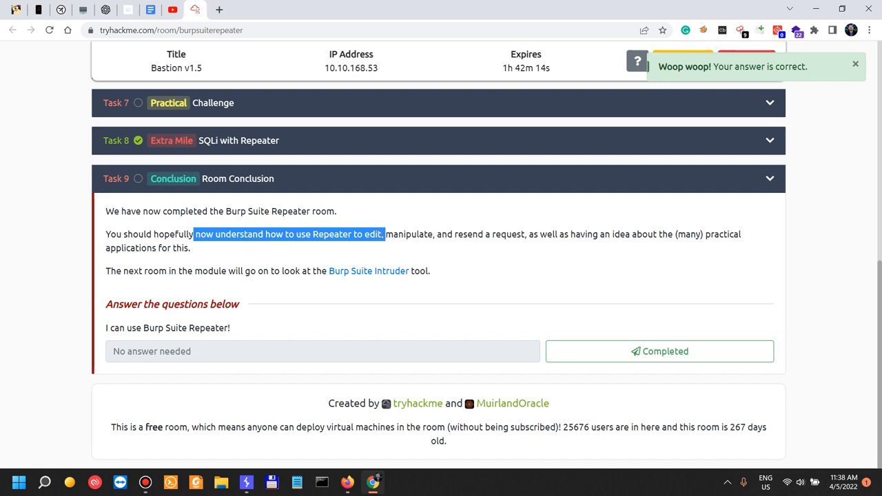
left_click(433, 231)
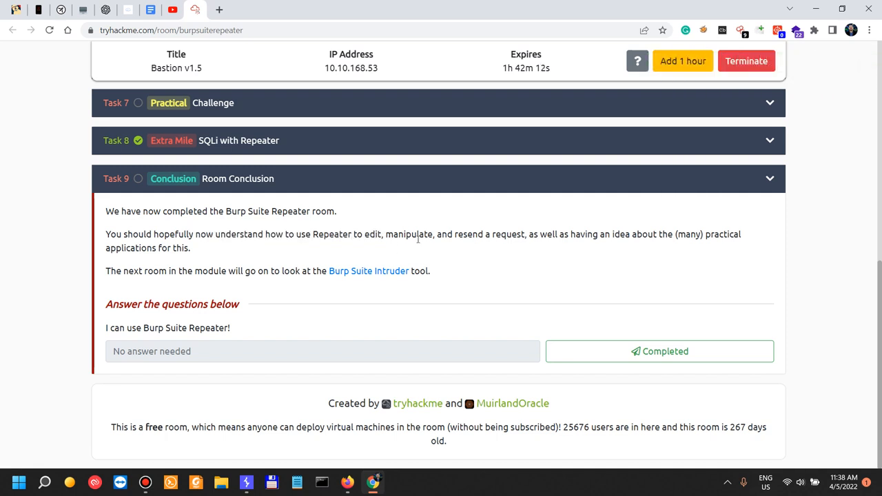
left_click_drag(479, 235, 507, 235)
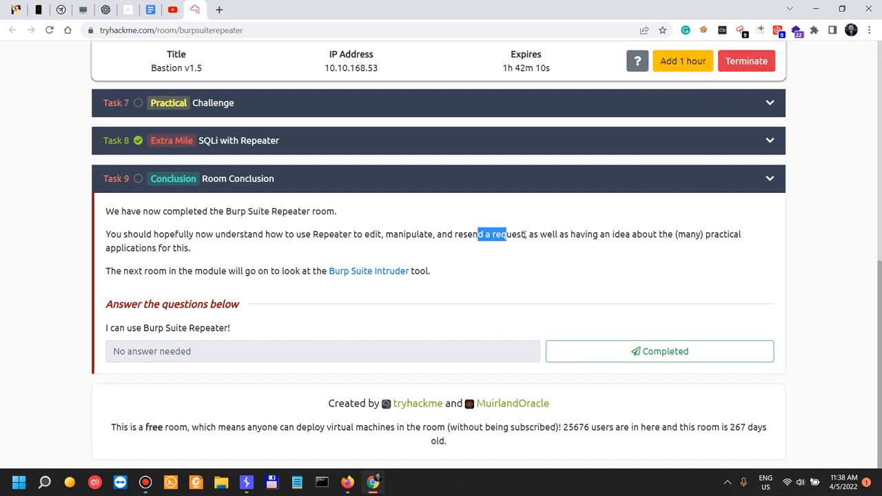
left_click_drag(540, 235, 547, 235)
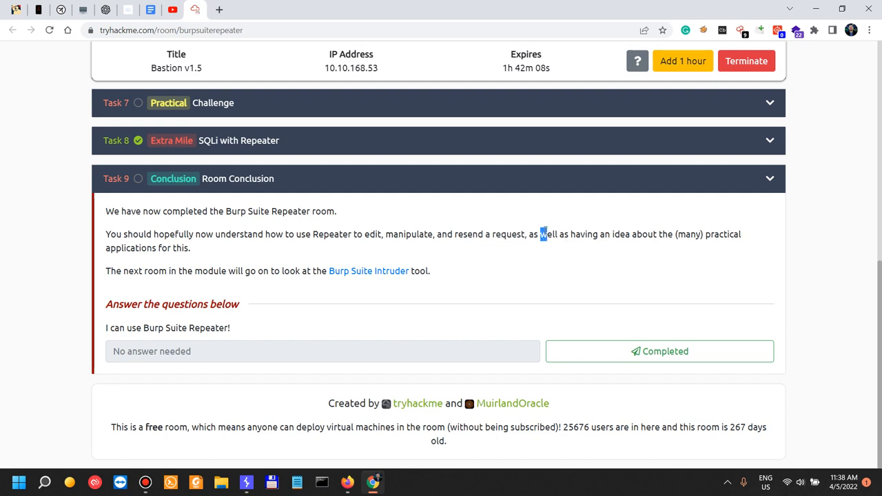
left_click_drag(614, 235, 690, 235)
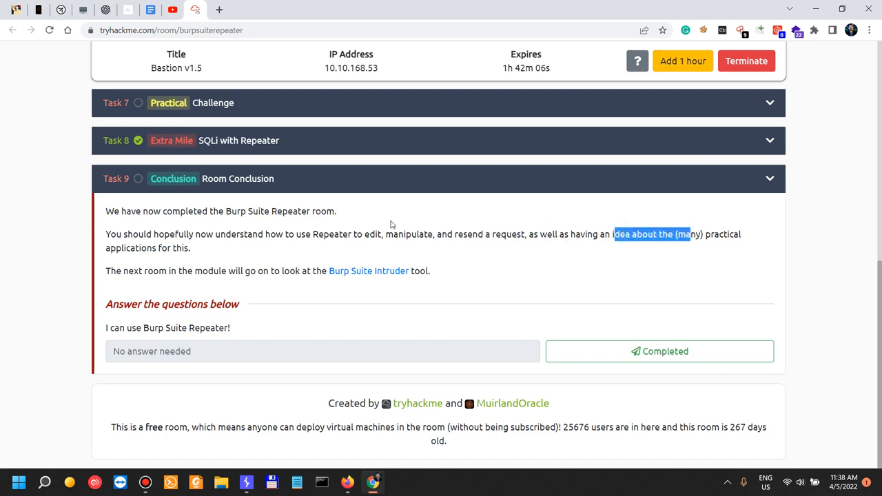
left_click_drag(131, 247, 159, 235)
left_click_drag(170, 271, 282, 271)
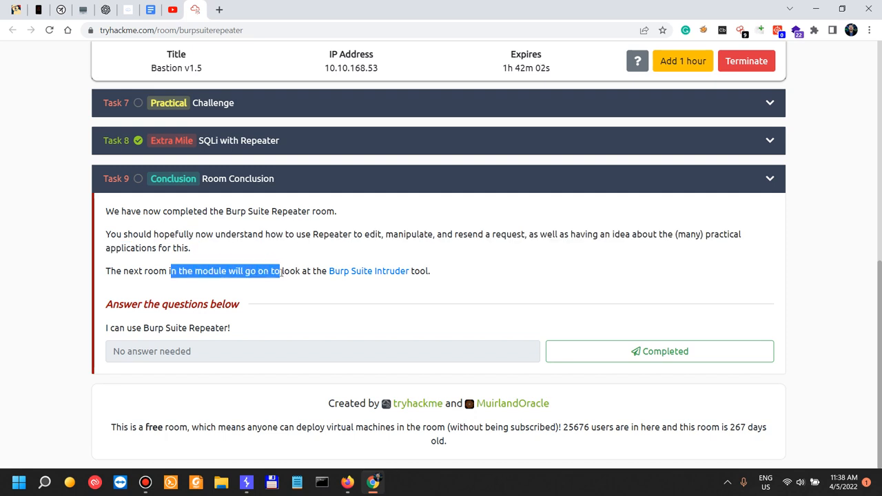
left_click(282, 272)
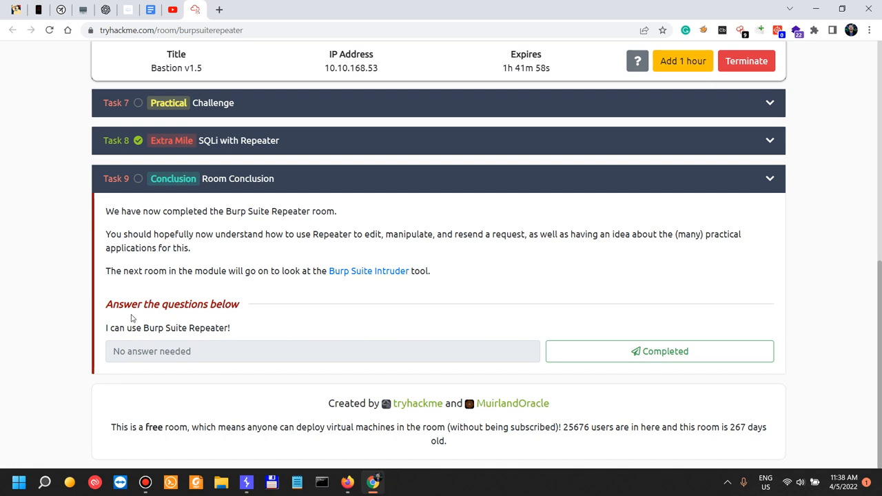
left_click(602, 352)
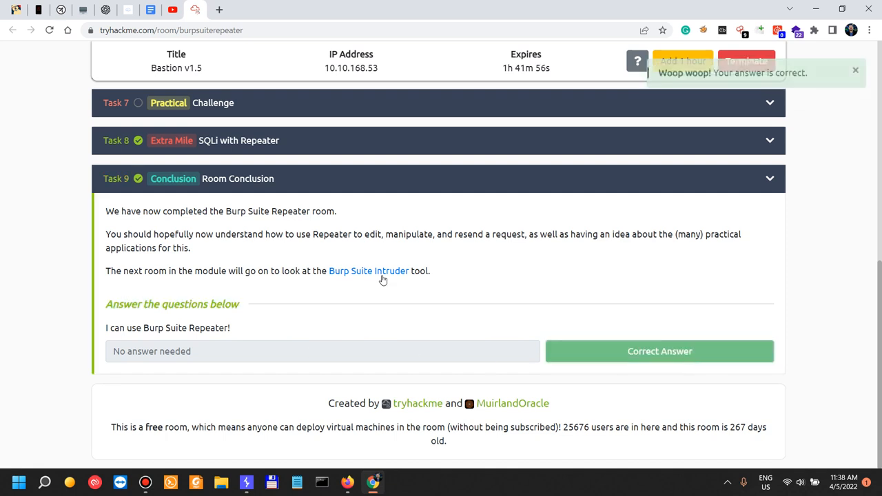
left_click(145, 482)
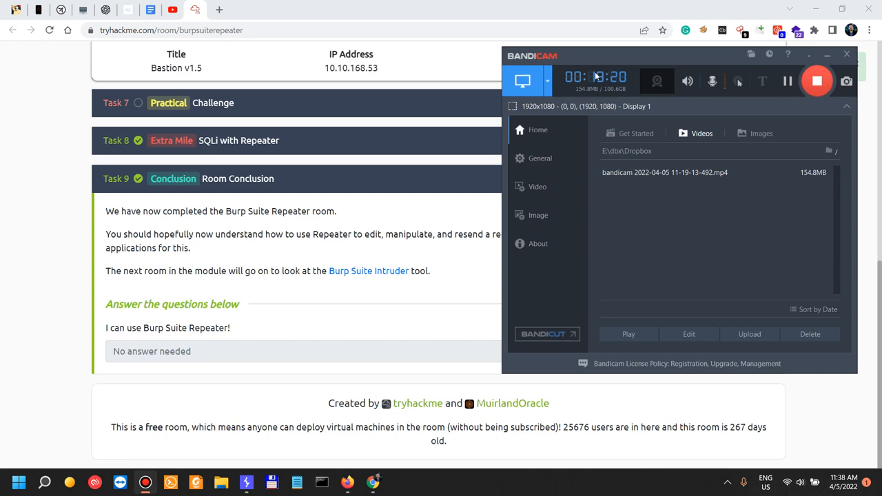